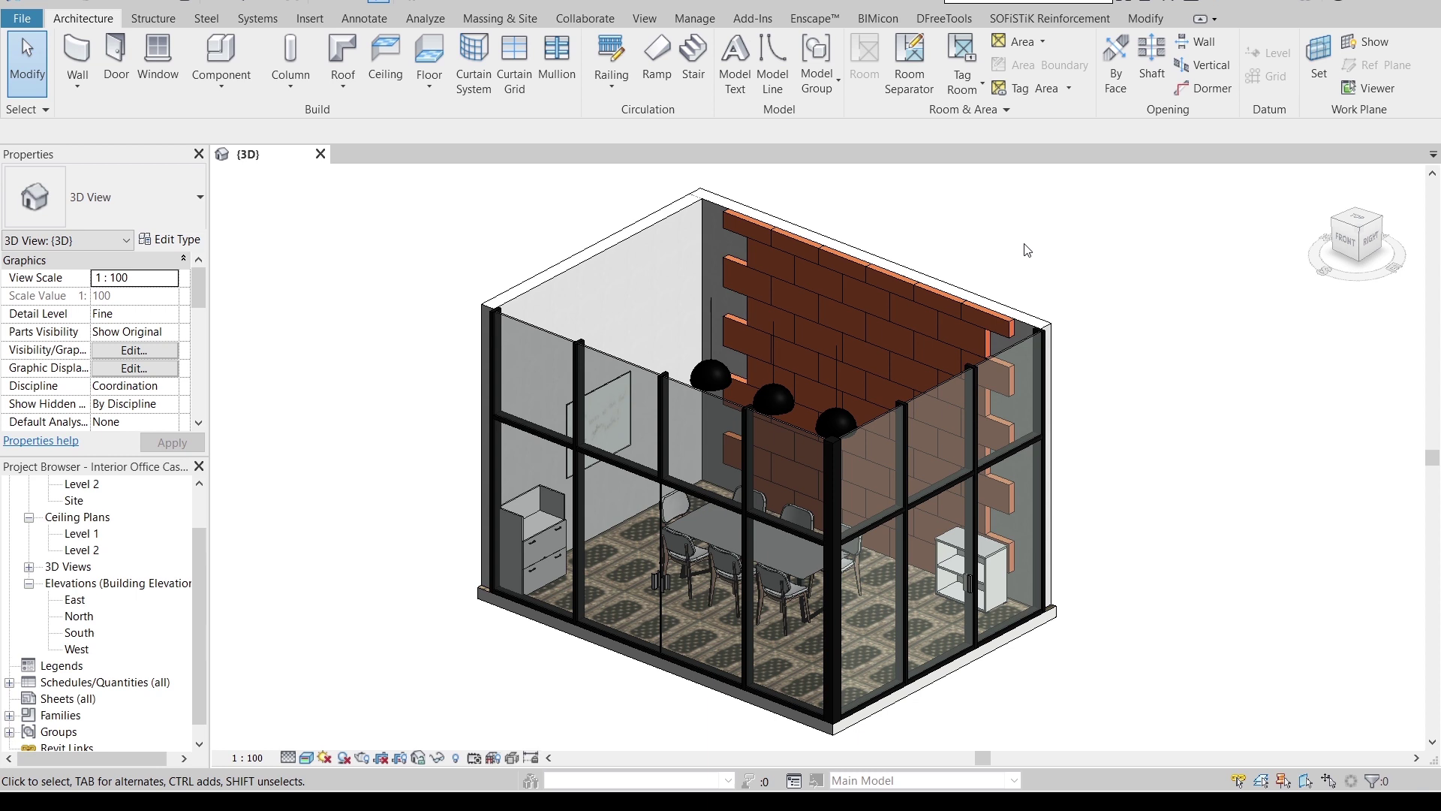
# - Start a new family from the English Metric Curtain Panel Pattern Based.rft template
pyautogui.click(22, 28)
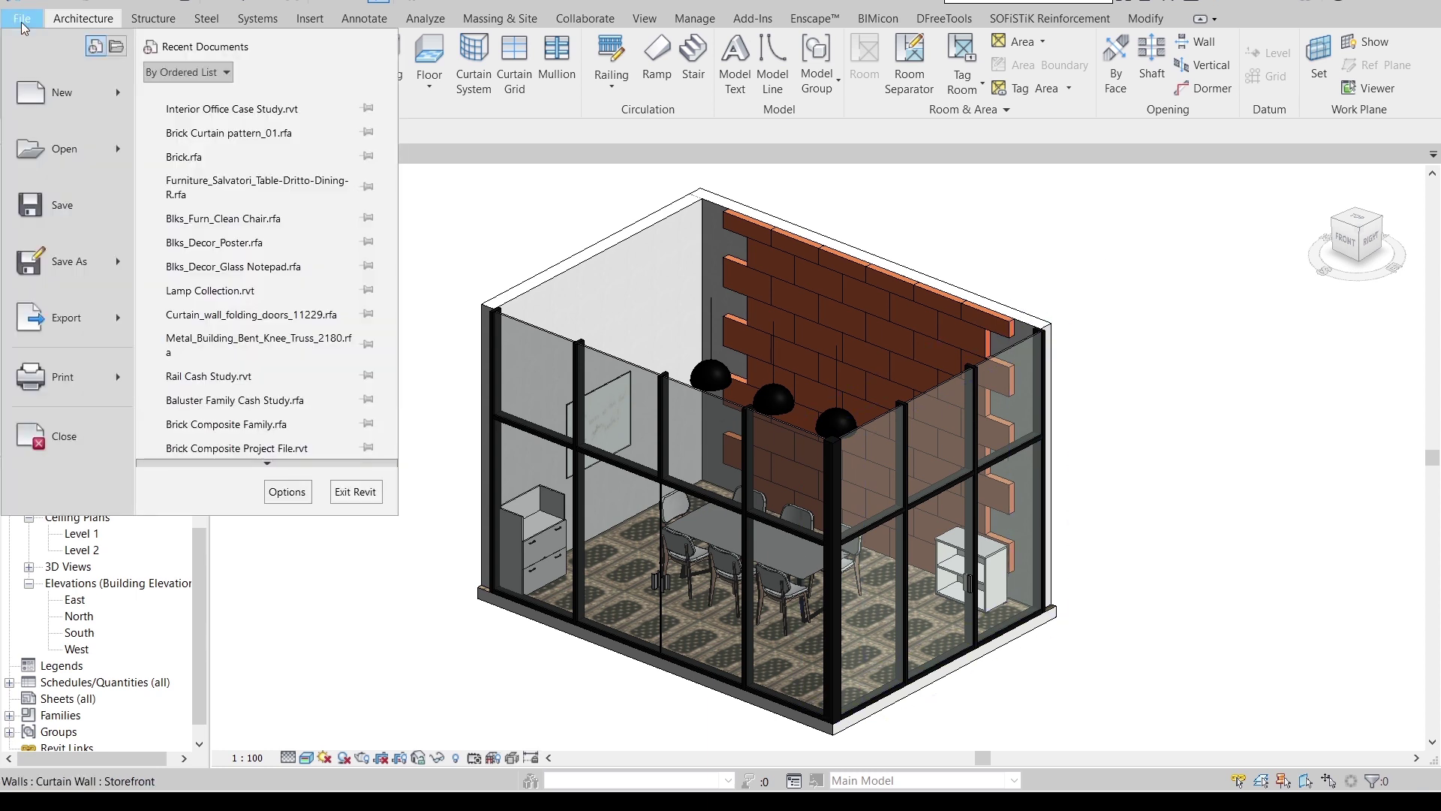
pyautogui.moveTo(45, 102)
pyautogui.click(197, 136)
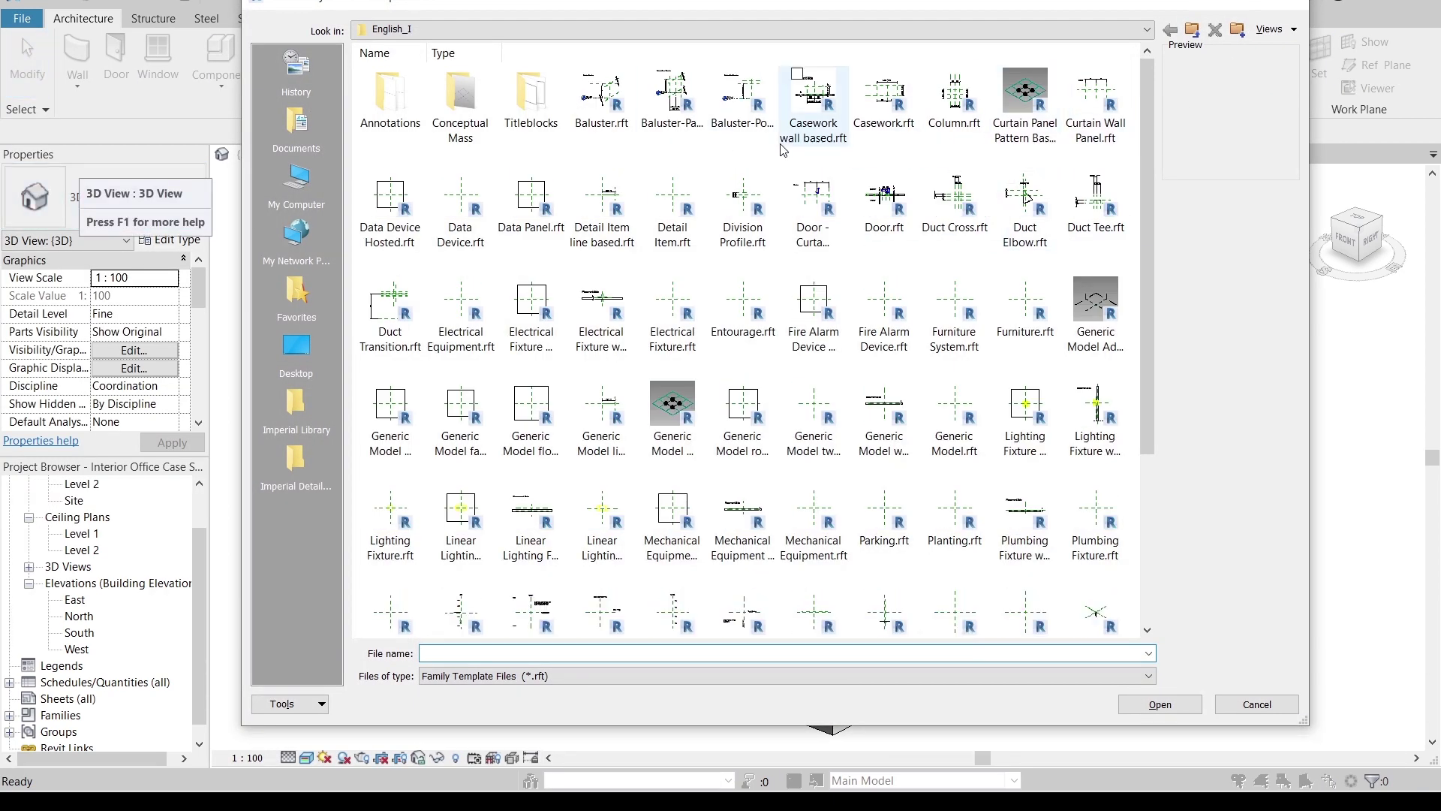
pyautogui.click(546, 30)
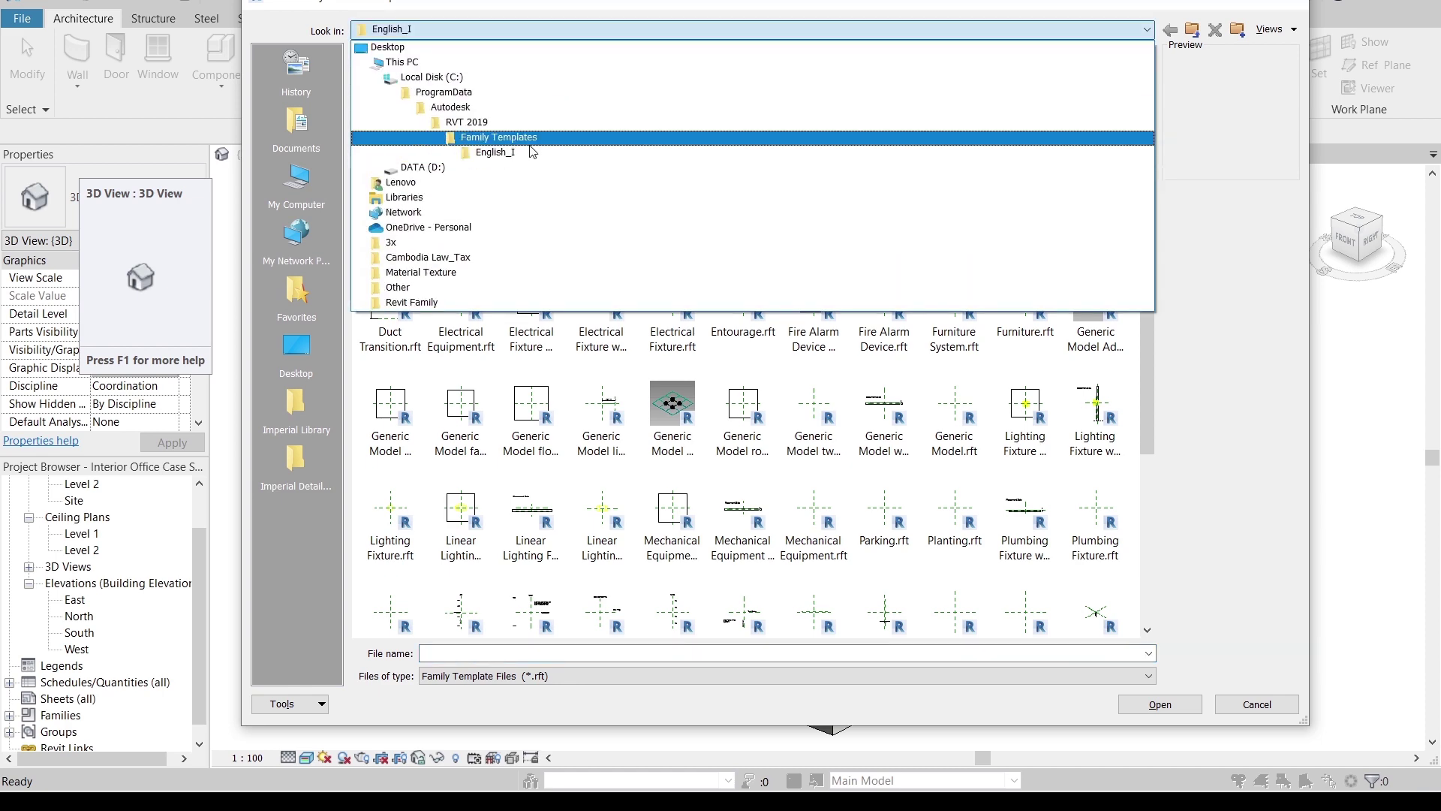
pyautogui.click(496, 135)
pyautogui.doubleClick(518, 84)
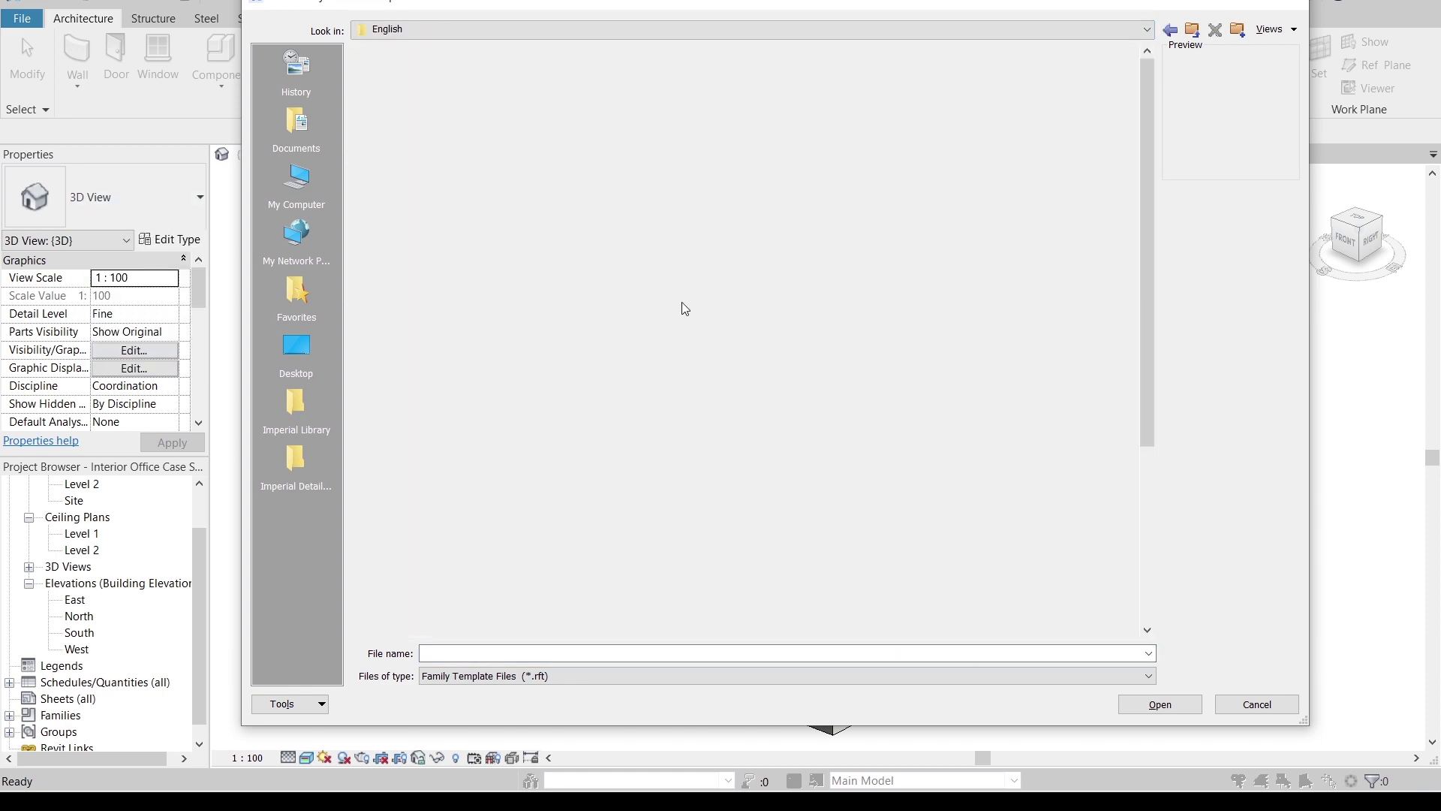
pyautogui.click(1025, 97)
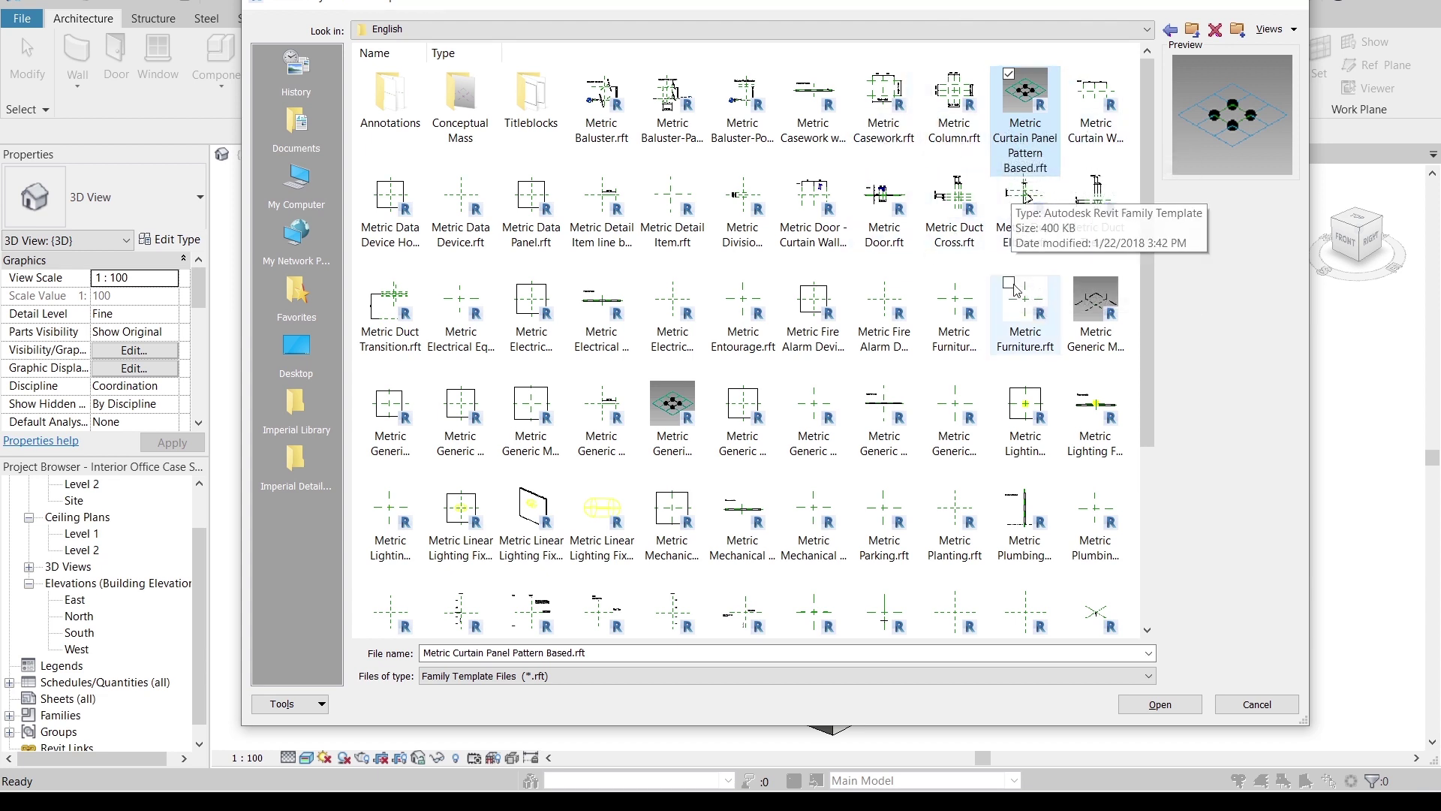
pyautogui.click(1167, 705)
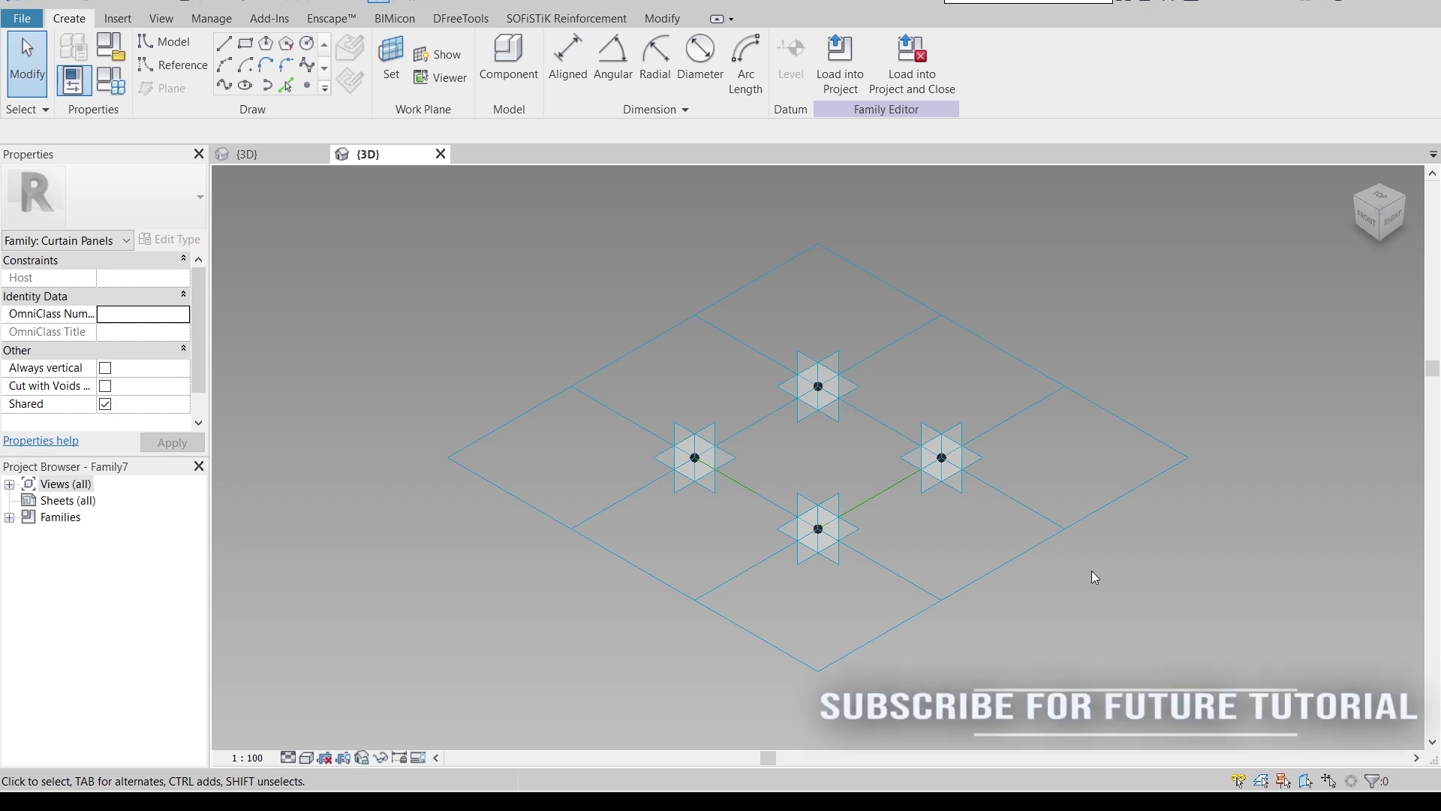
# - Set the tile pattern grid spacing to 200.0 horizontal and 100.0 vertical
pyautogui.click(1004, 555)
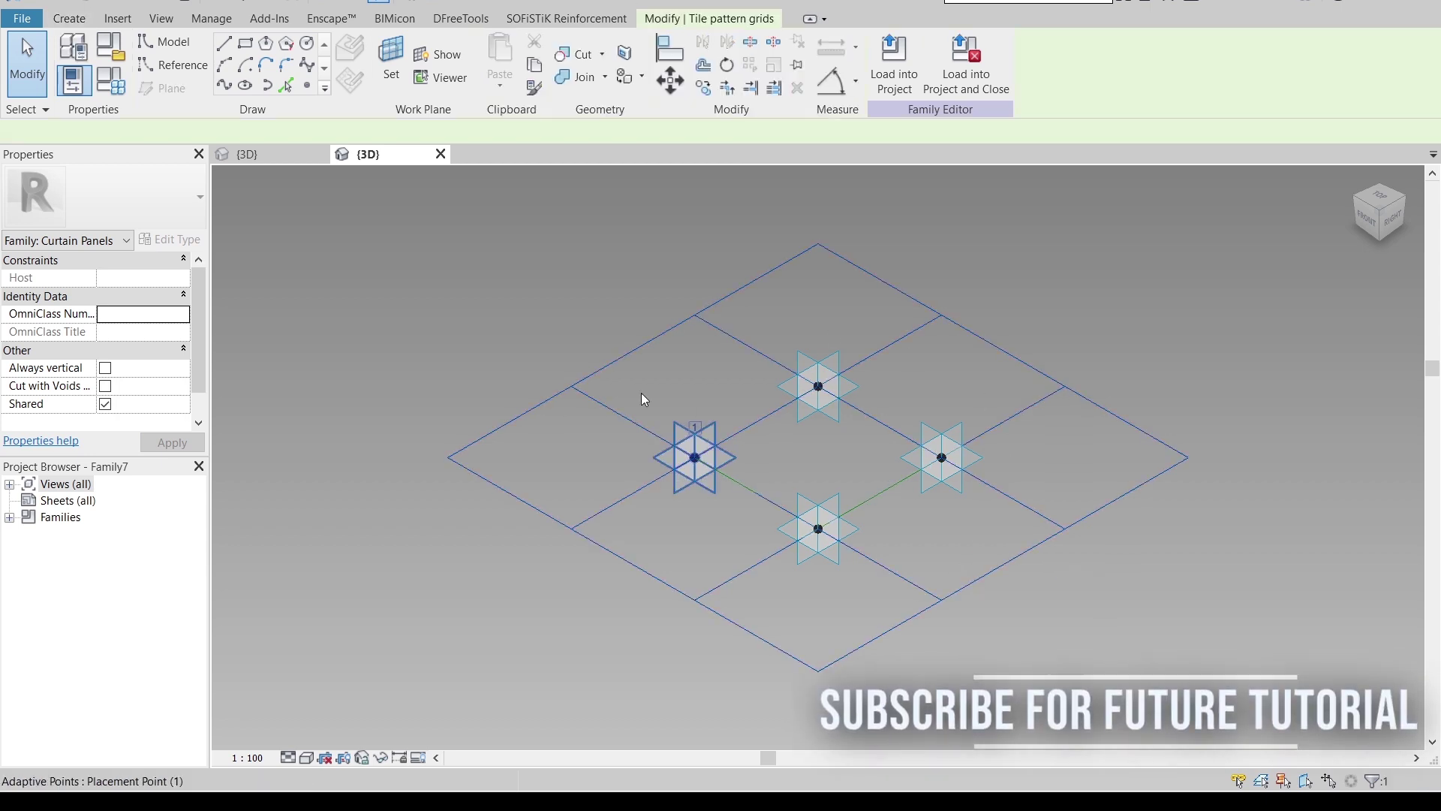
pyautogui.click(158, 280)
pyautogui.write('200.0')
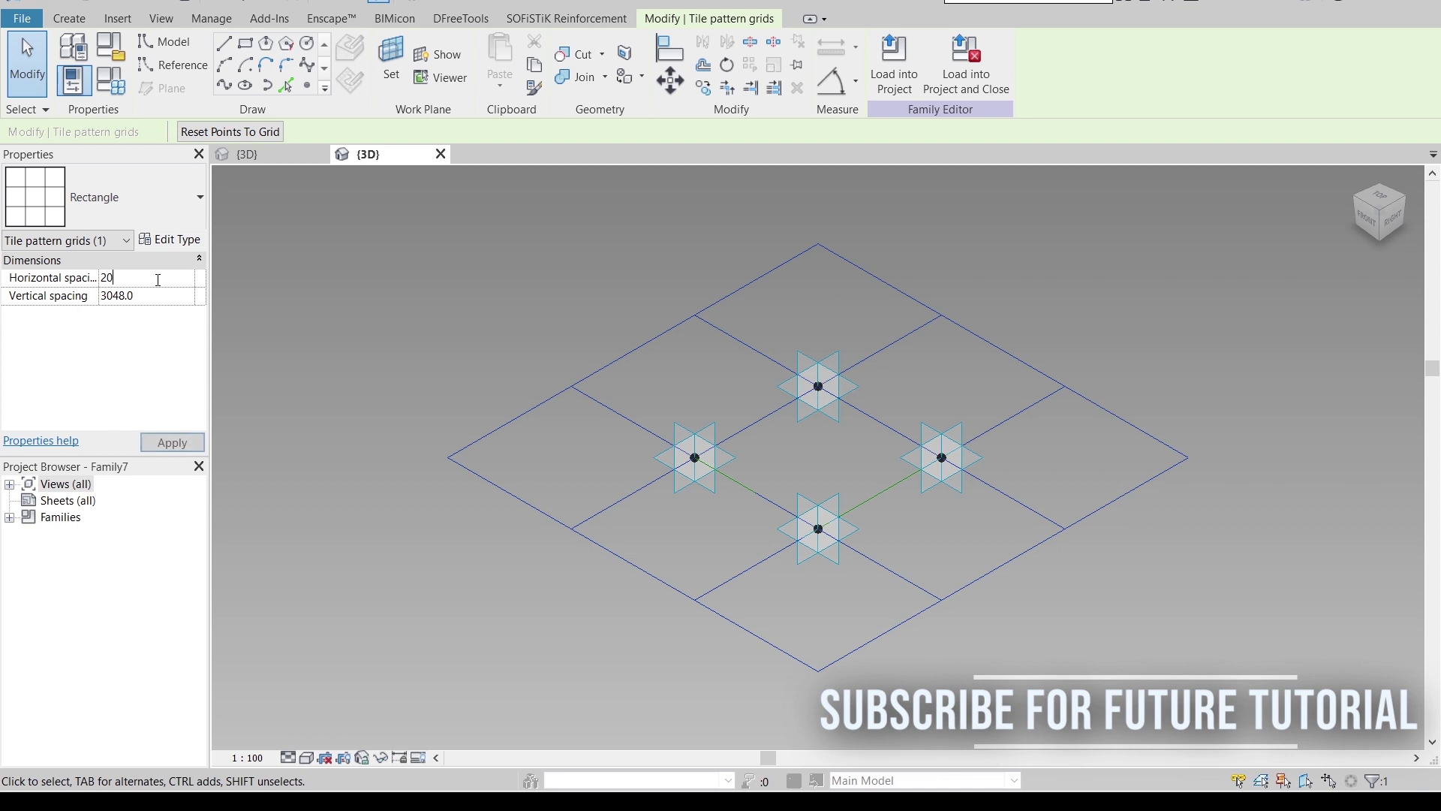
pyautogui.click(156, 300)
pyautogui.write('100.0')
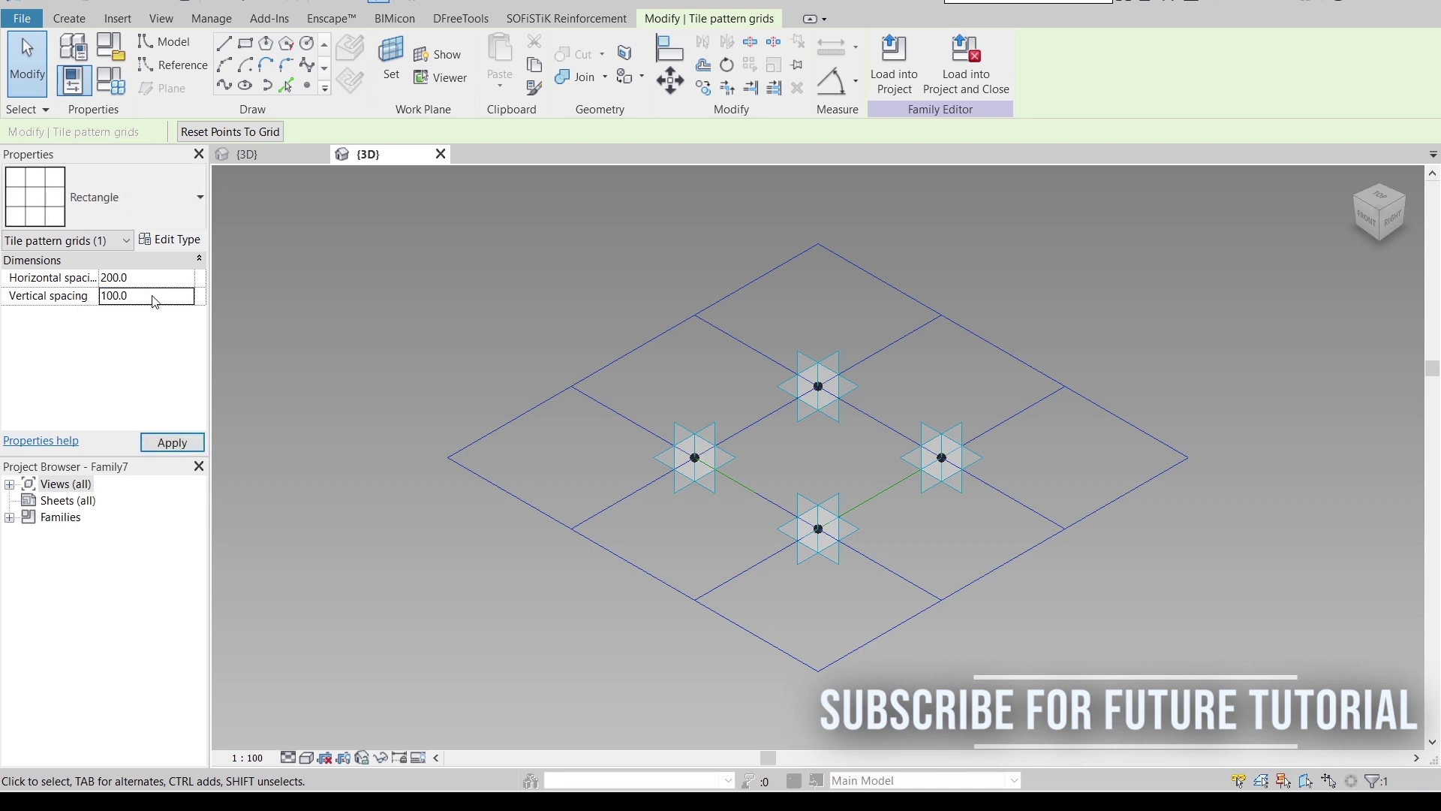
pyautogui.click(180, 444)
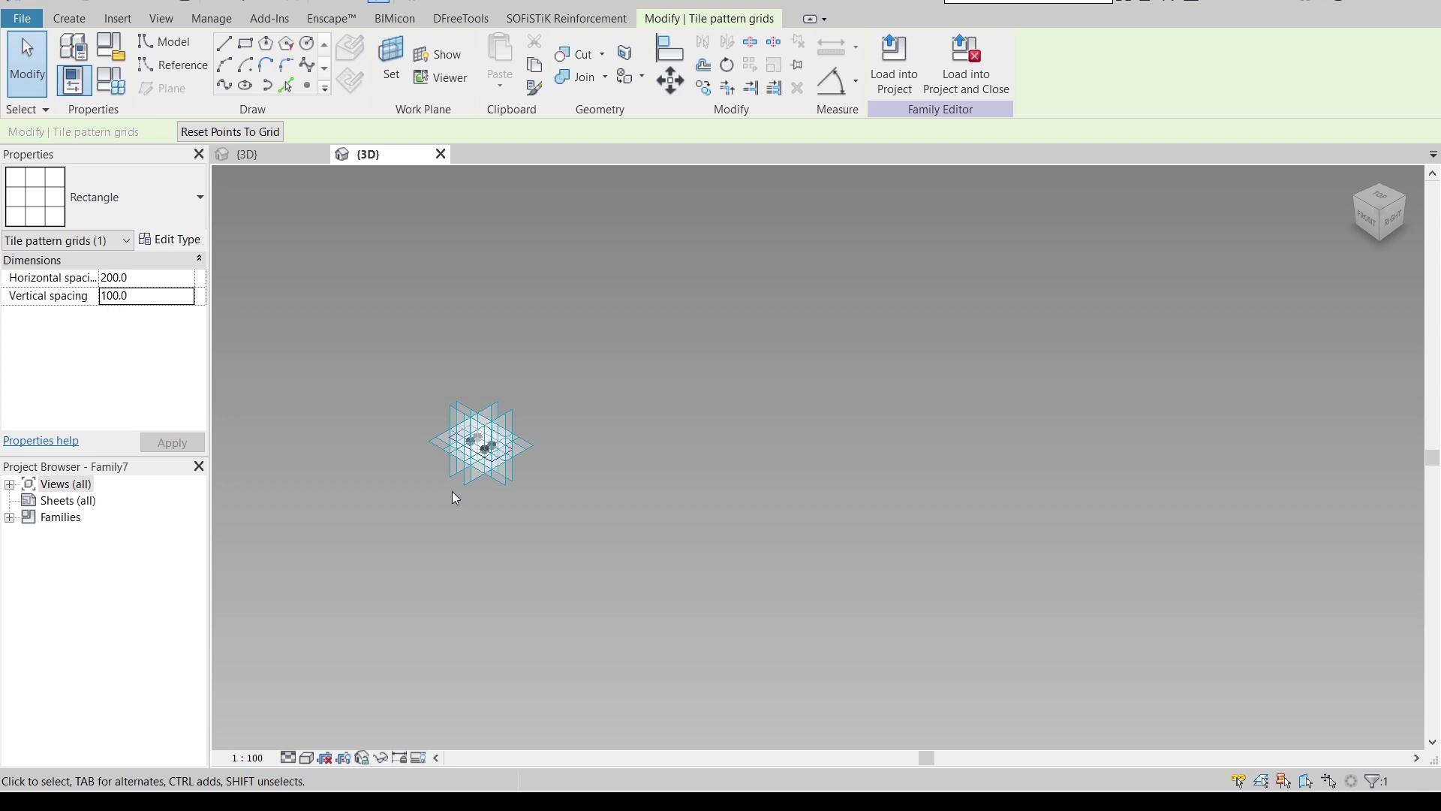
# - Extrude the chain of four reference lines into a solid box form
pyautogui.scroll(5, 551, 381)
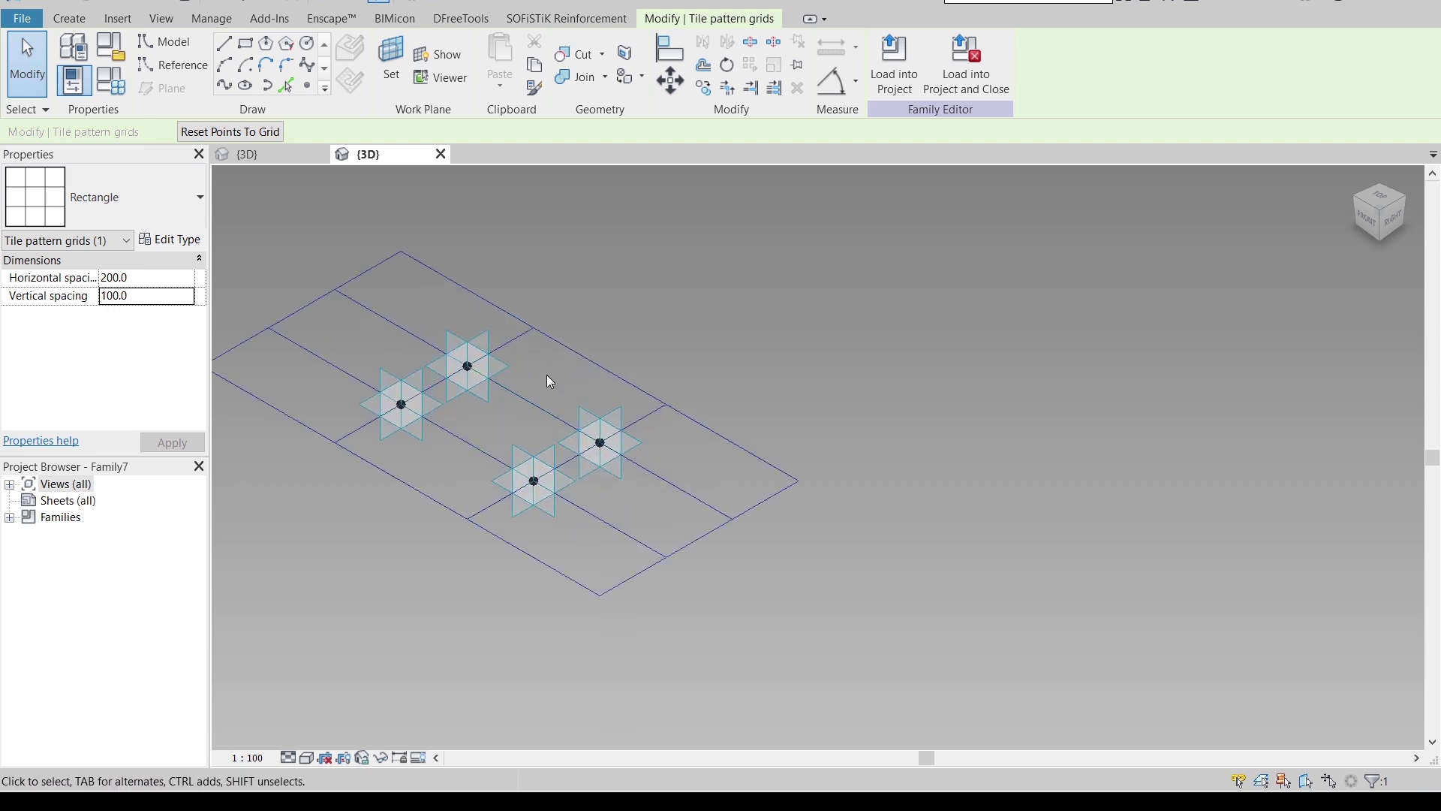
pyautogui.moveTo(550, 381); pyautogui.dragTo(729, 310, button='middle')
pyautogui.press('Tab')
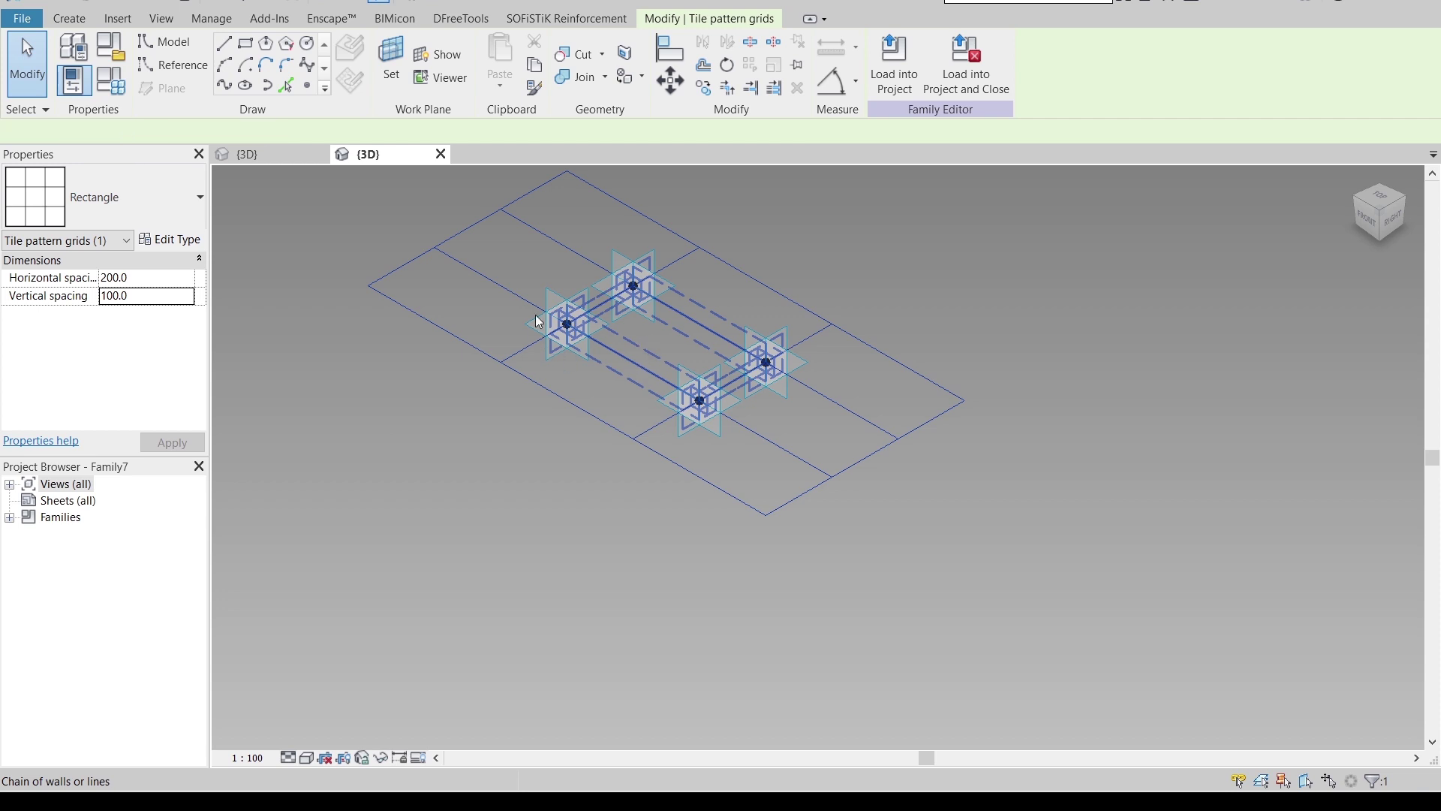
pyautogui.click(637, 362)
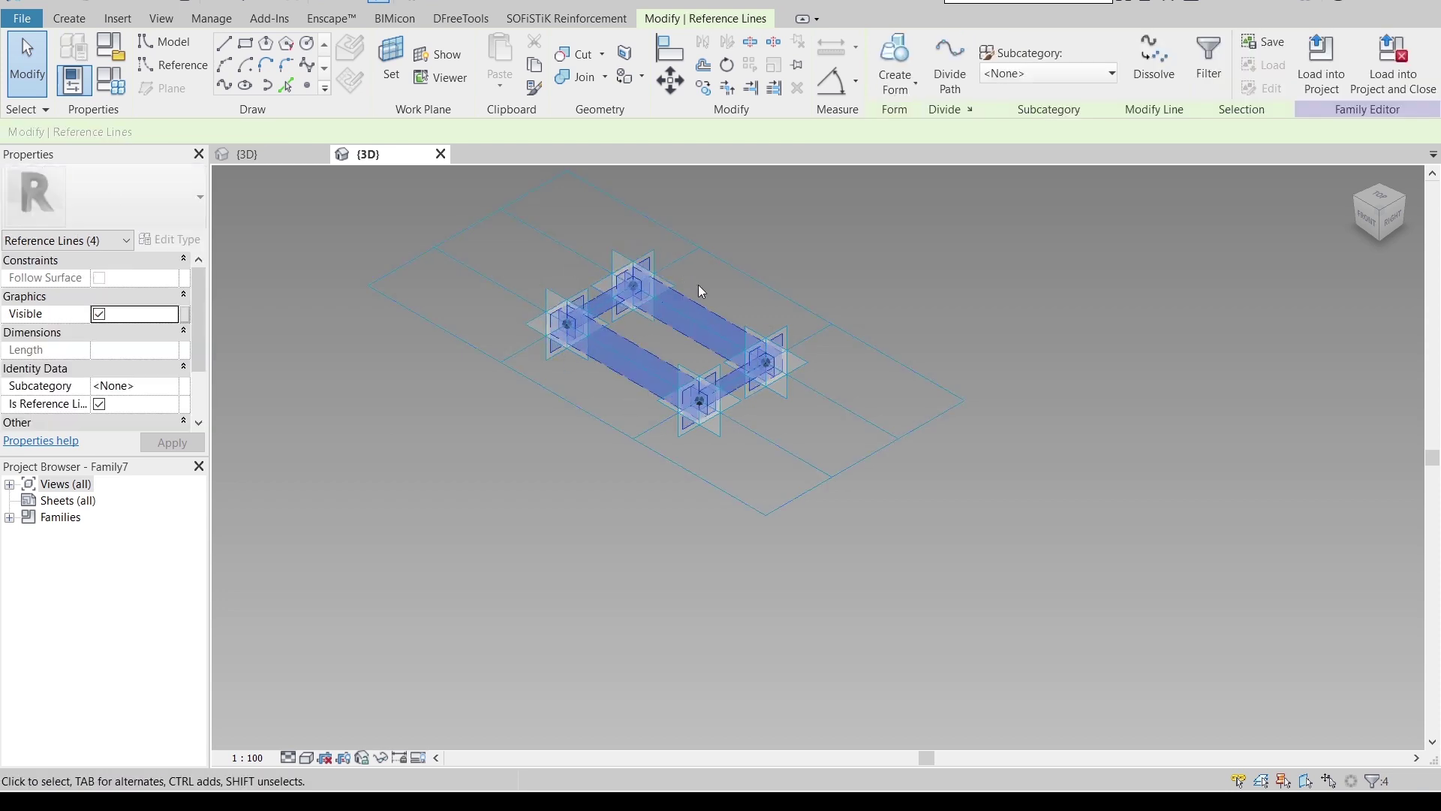
pyautogui.click(895, 81)
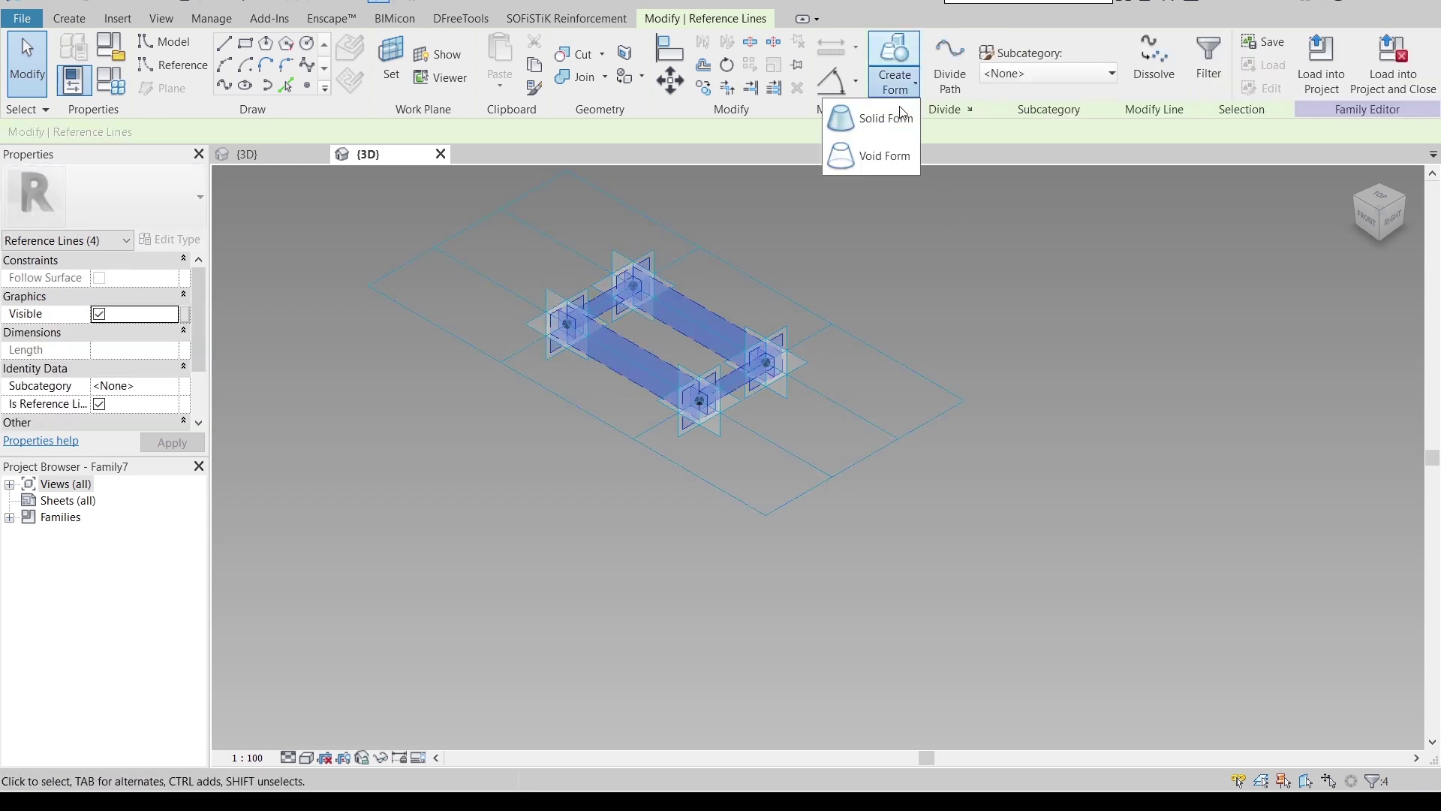
pyautogui.click(894, 115)
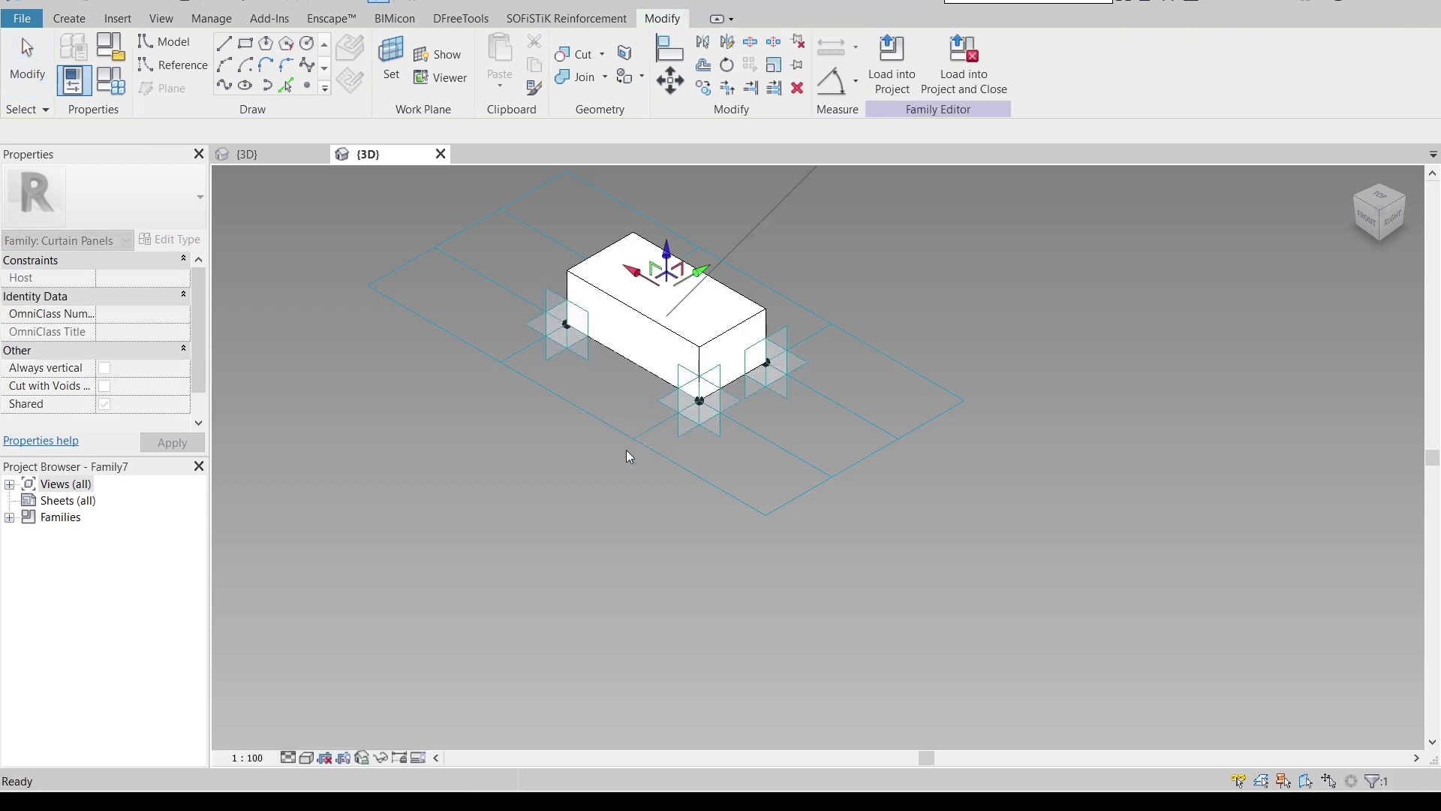
pyautogui.click(128, 279)
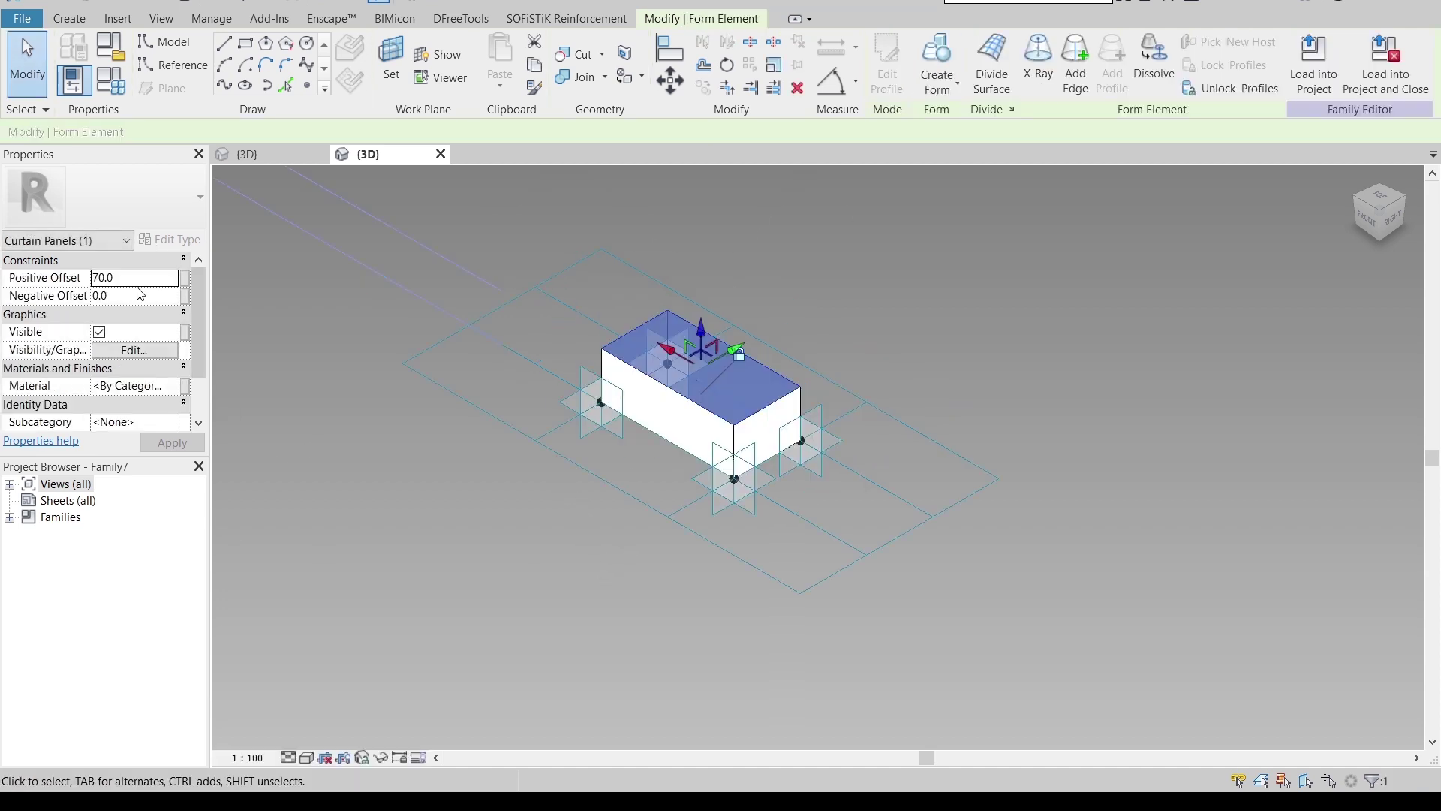
pyautogui.click(128, 281)
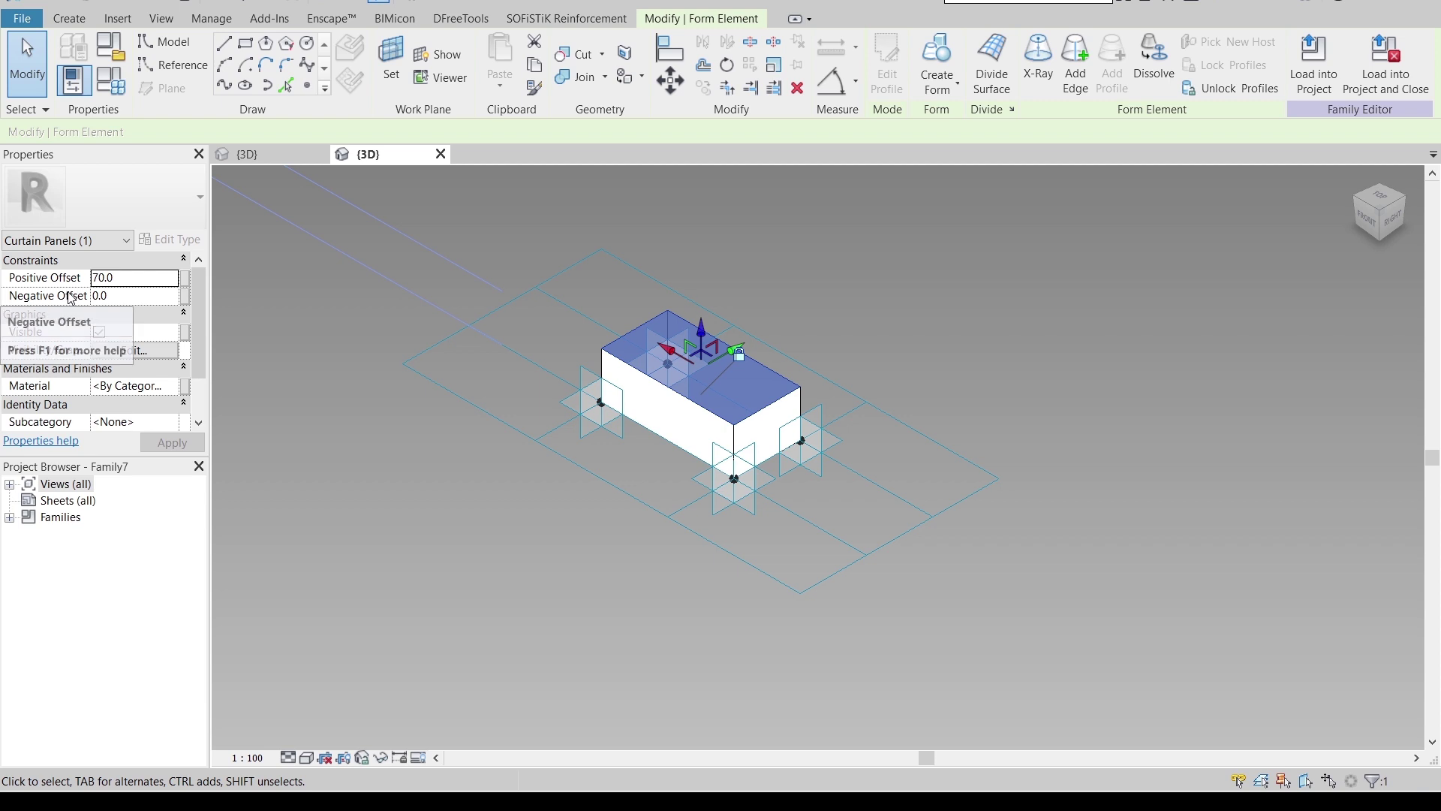
# - Set positive offset to 65.0 and link it to a new family parameter 'Positvei Offset'
pyautogui.doubleClick(139, 276)
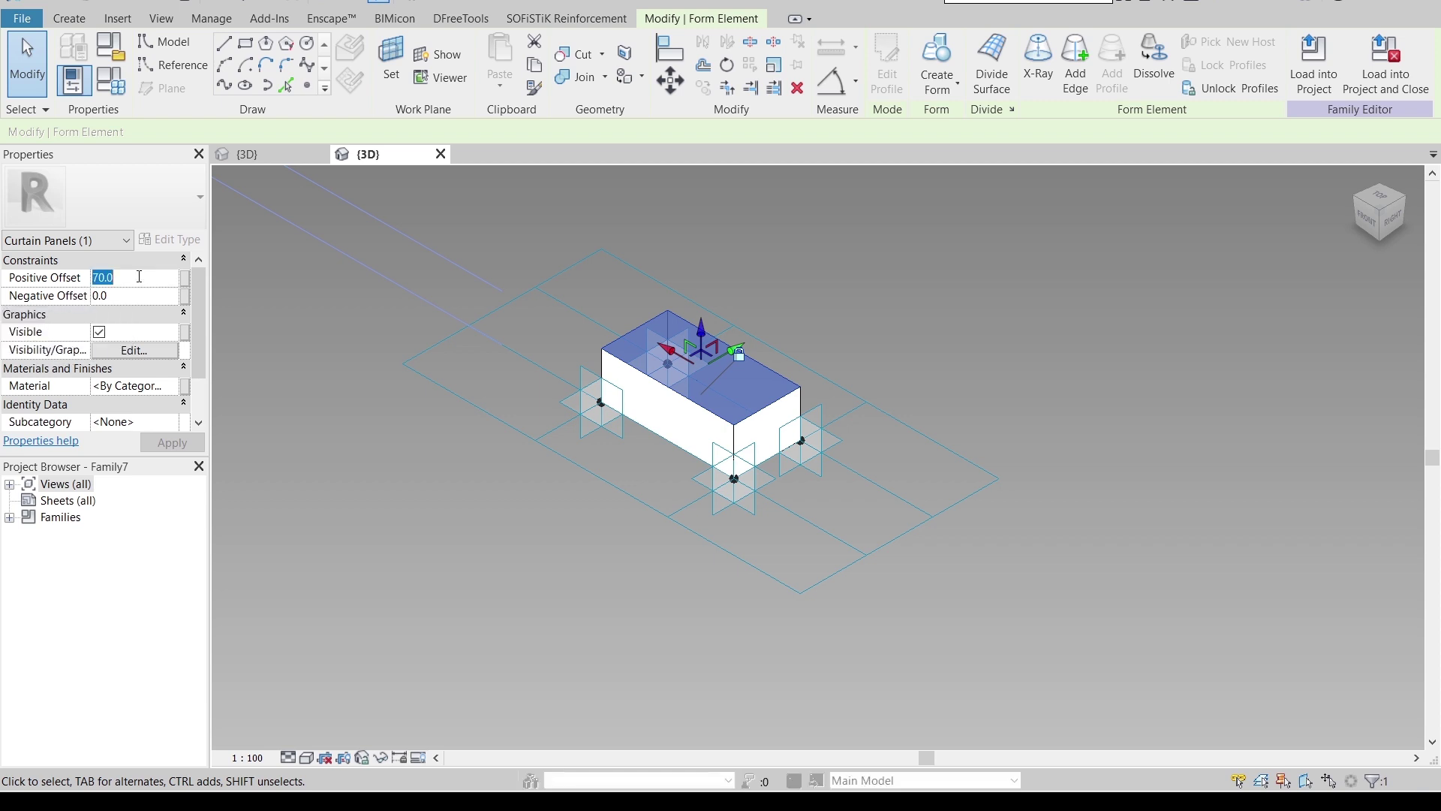
pyautogui.write('65.0')
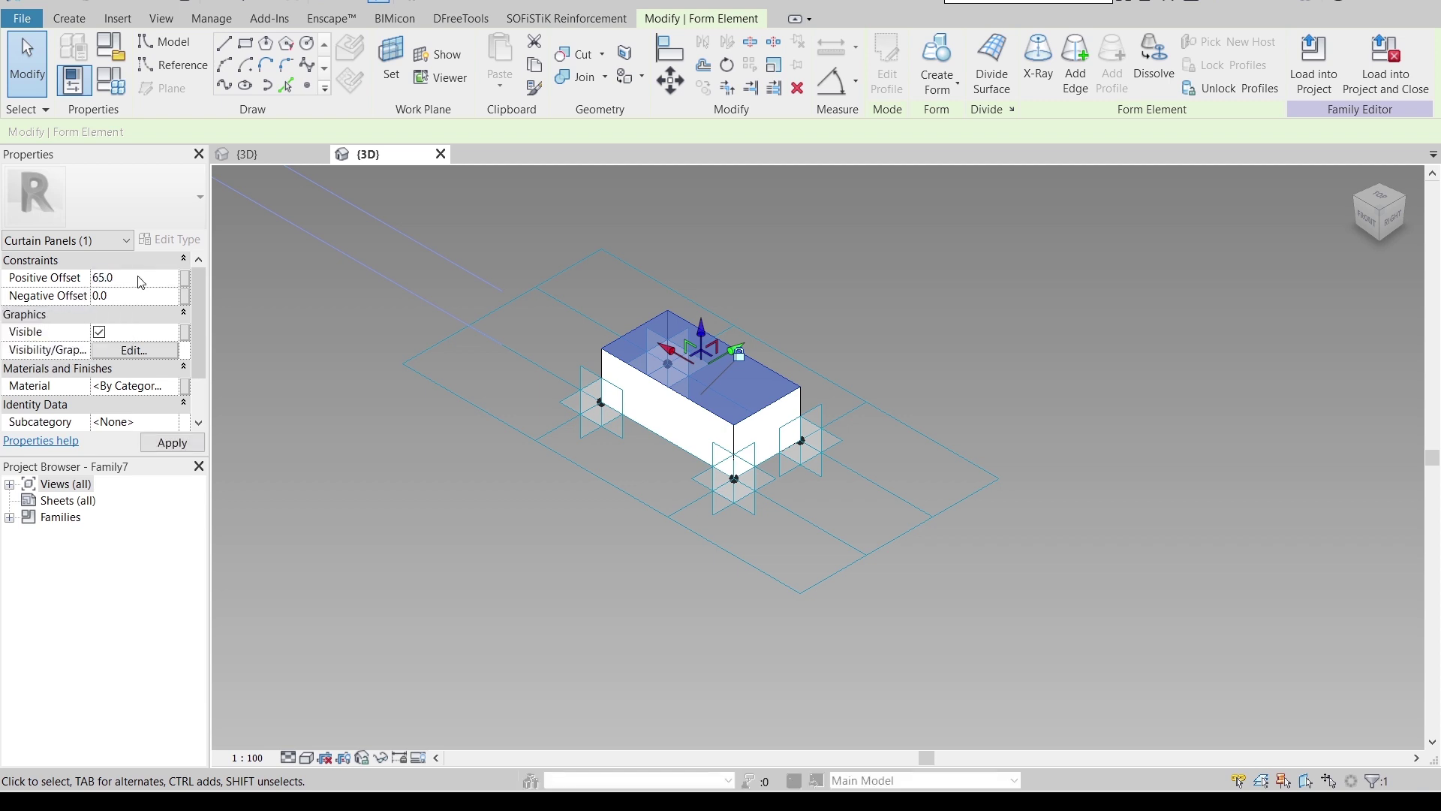
pyautogui.click(184, 277)
pyautogui.click(562, 427)
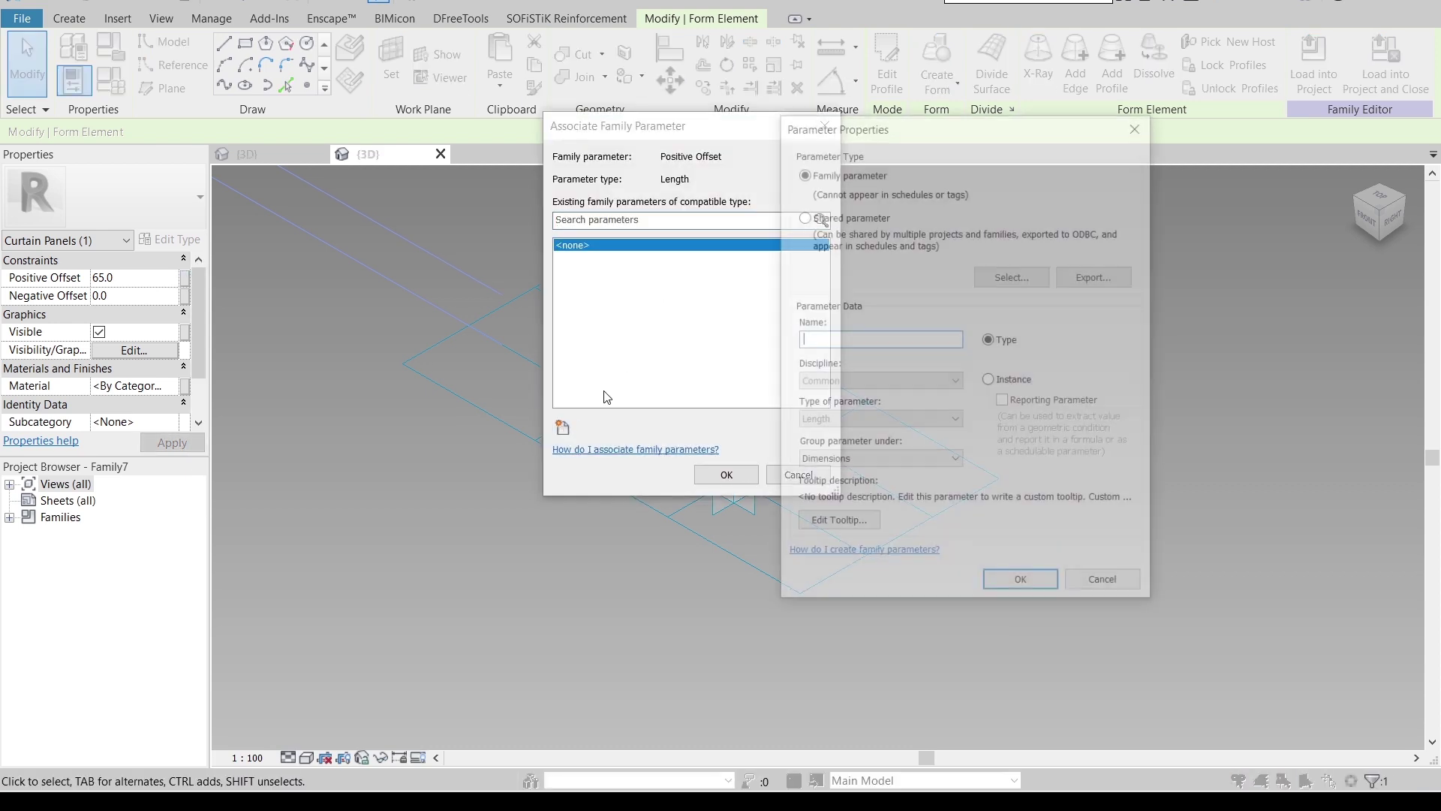
pyautogui.write('Positvei Off')
pyautogui.press('BackSpace')
pyautogui.press('BackSpace')
pyautogui.press('BackSpace')
pyautogui.write('Offset')
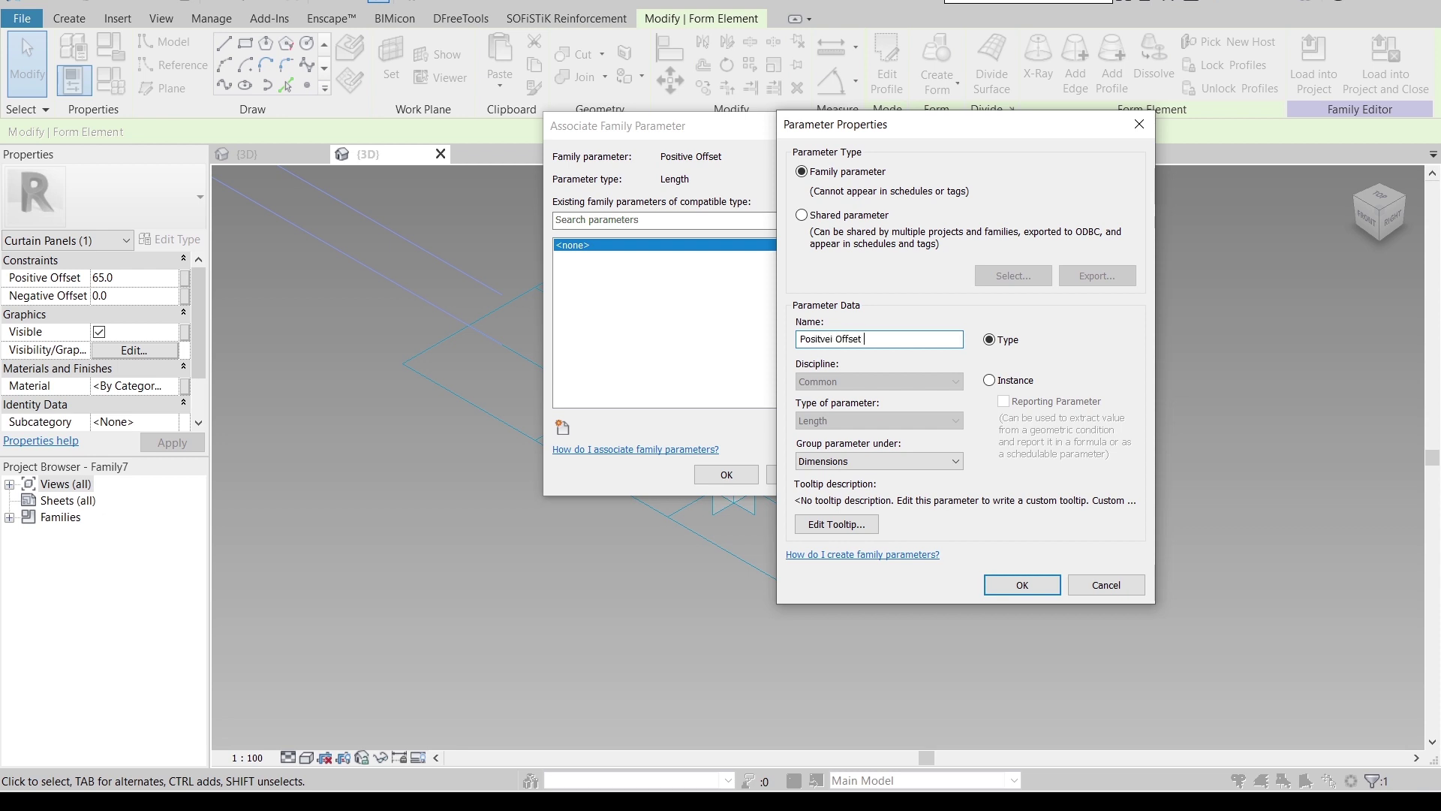
pyautogui.press('Return')
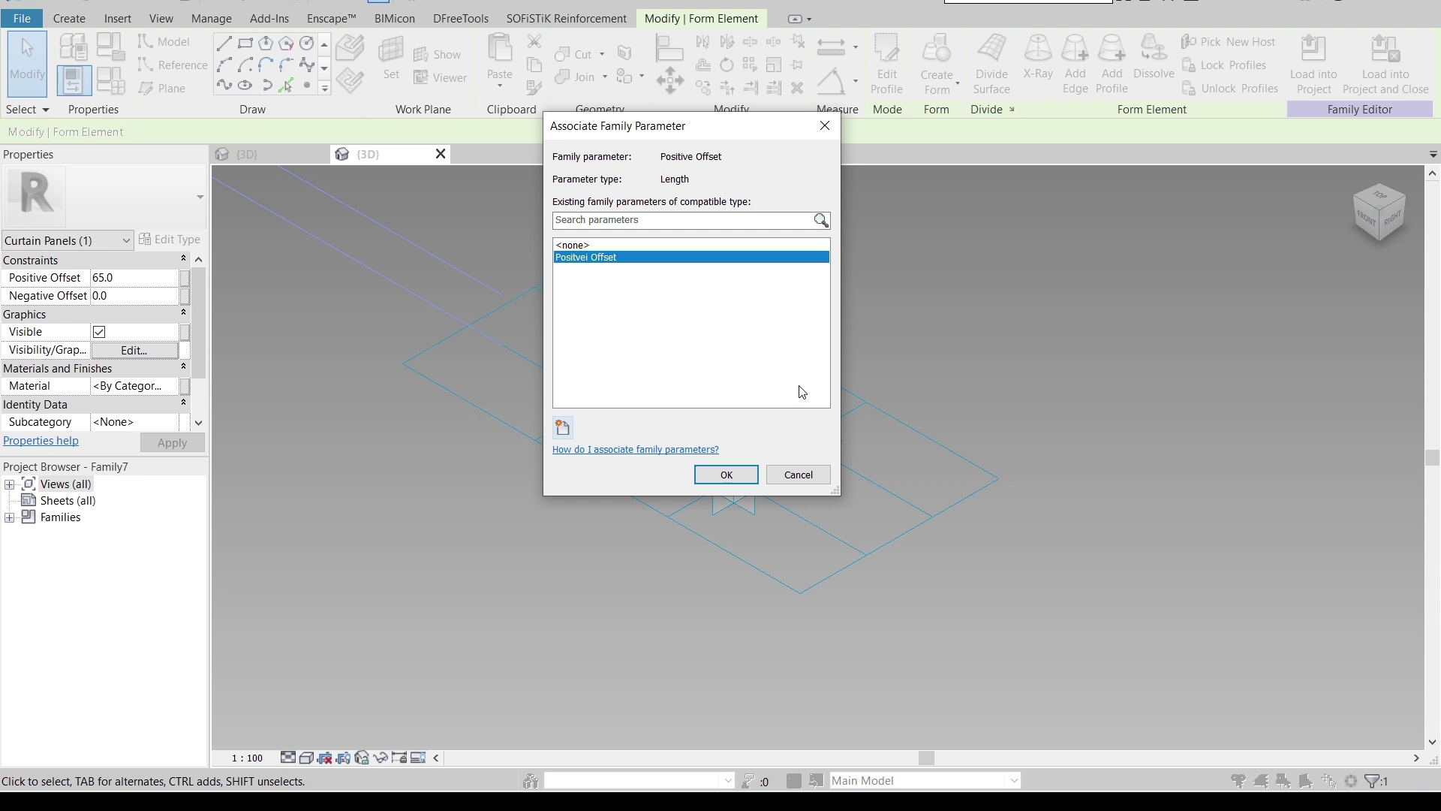
pyautogui.click(726, 474)
pyautogui.click(173, 390)
pyautogui.click(172, 387)
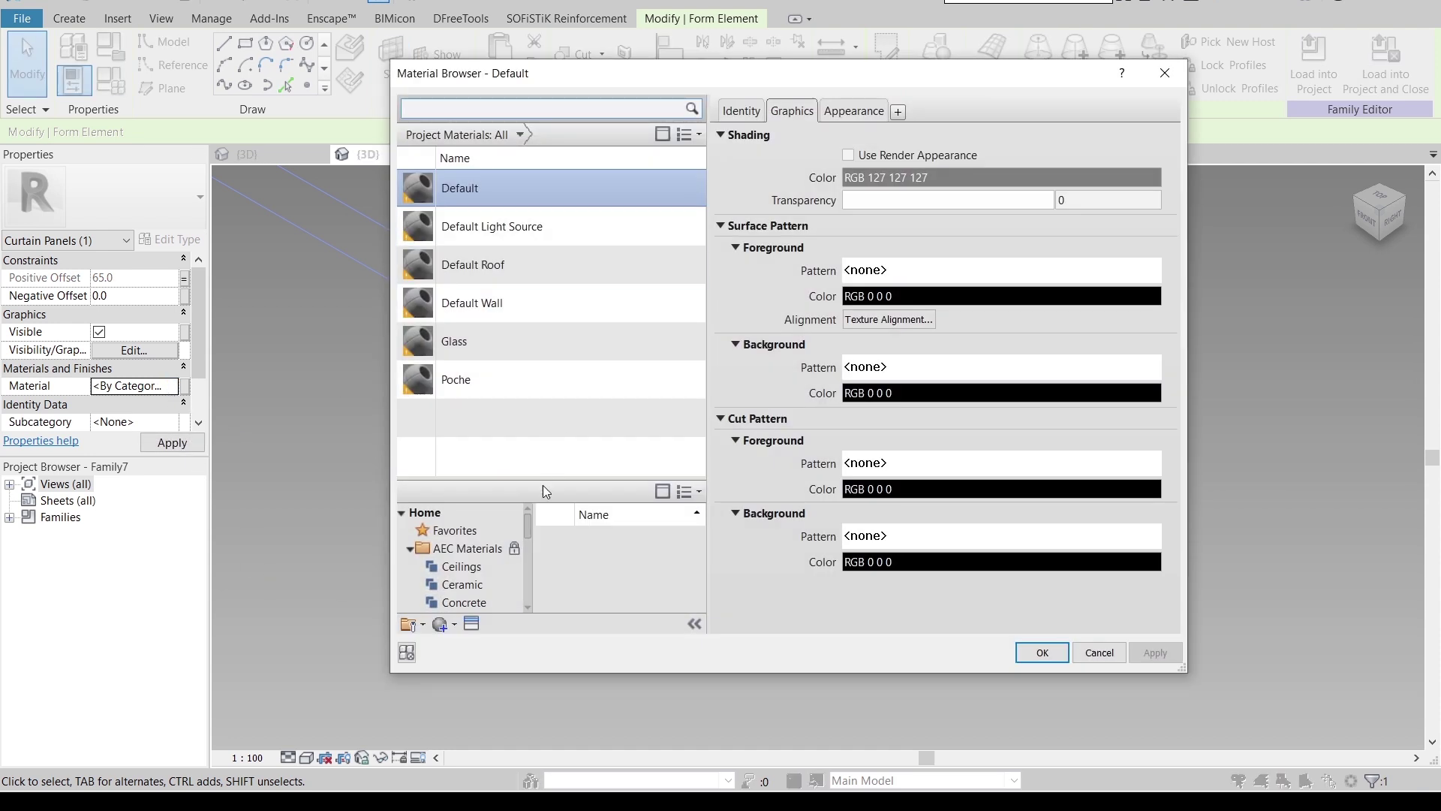
# - Create a new material named BrickWall
pyautogui.click(443, 624)
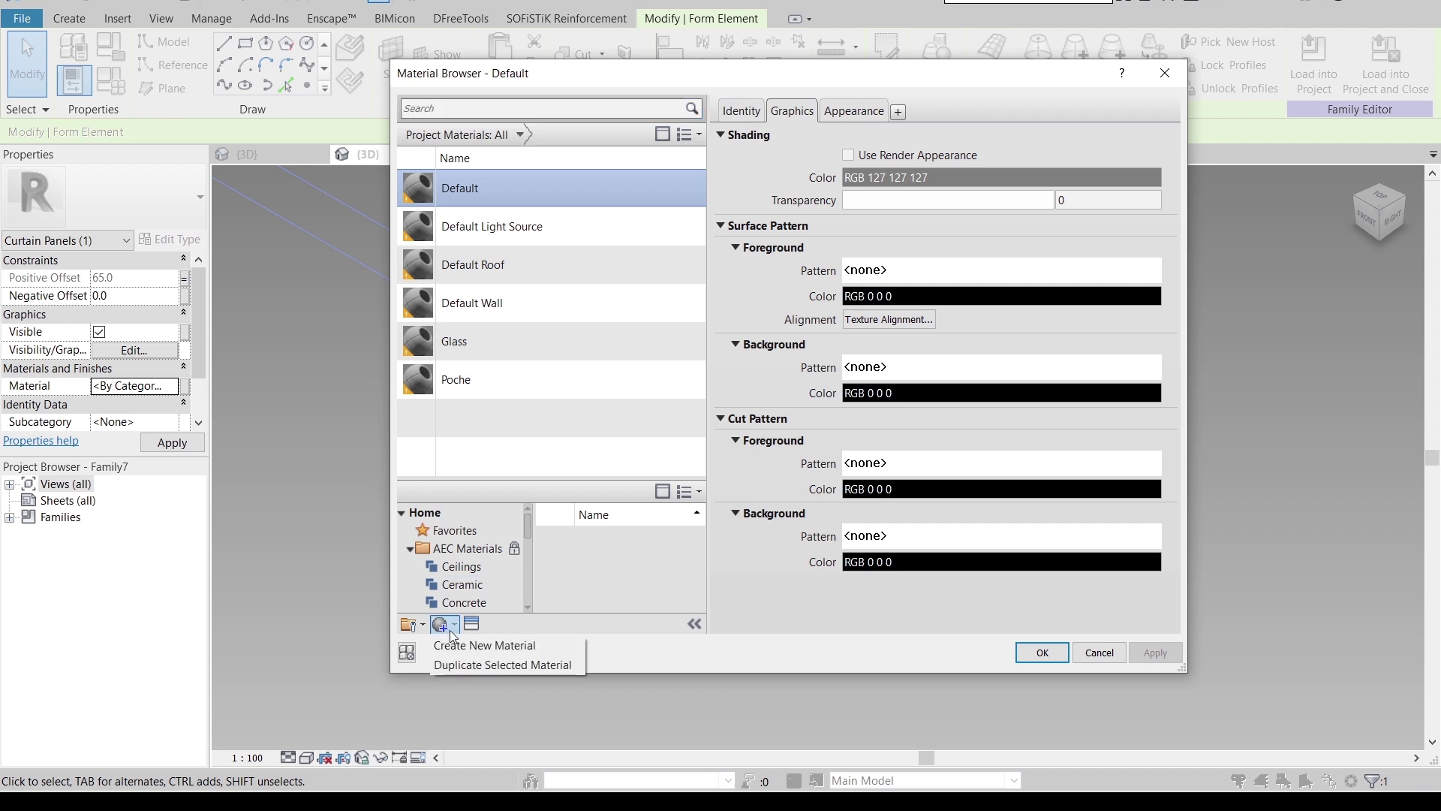
pyautogui.click(465, 635)
pyautogui.rightClick(564, 274)
pyautogui.click(586, 324)
pyautogui.write('B')
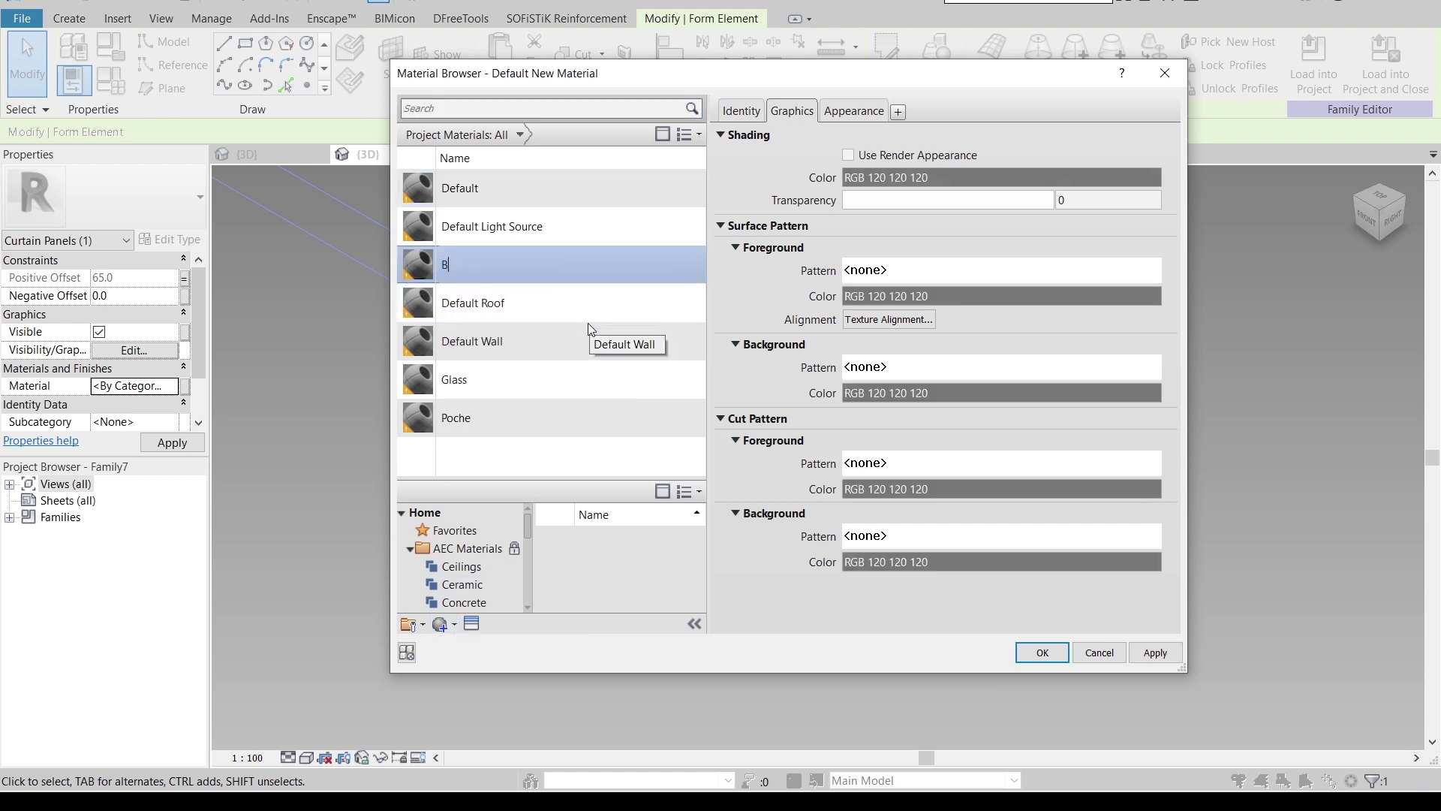
pyautogui.write('rickWall')
pyautogui.press('Return')
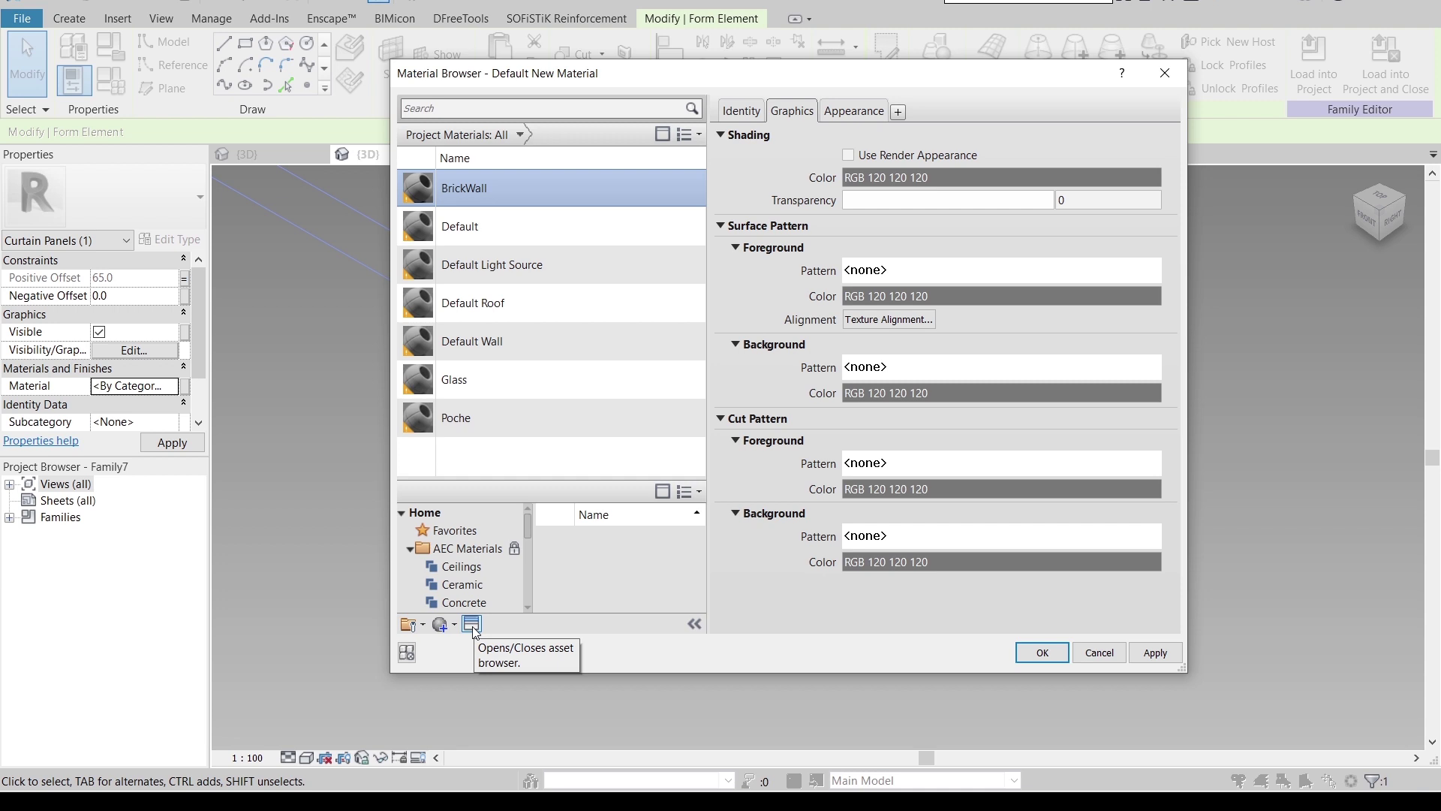
# - Give BrickWall an orange appearance colour and assign it to the block
pyautogui.click(857, 119)
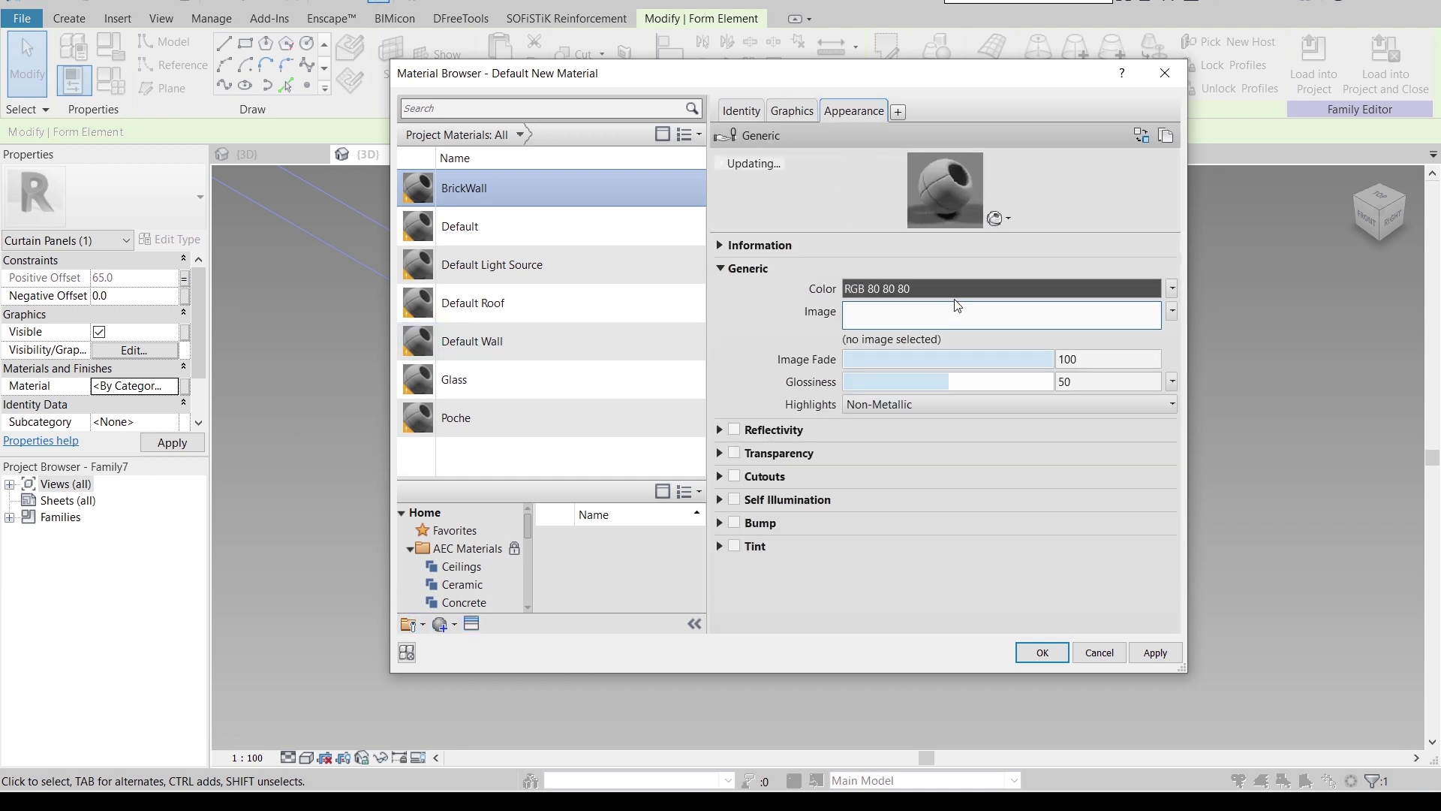
pyautogui.click(910, 290)
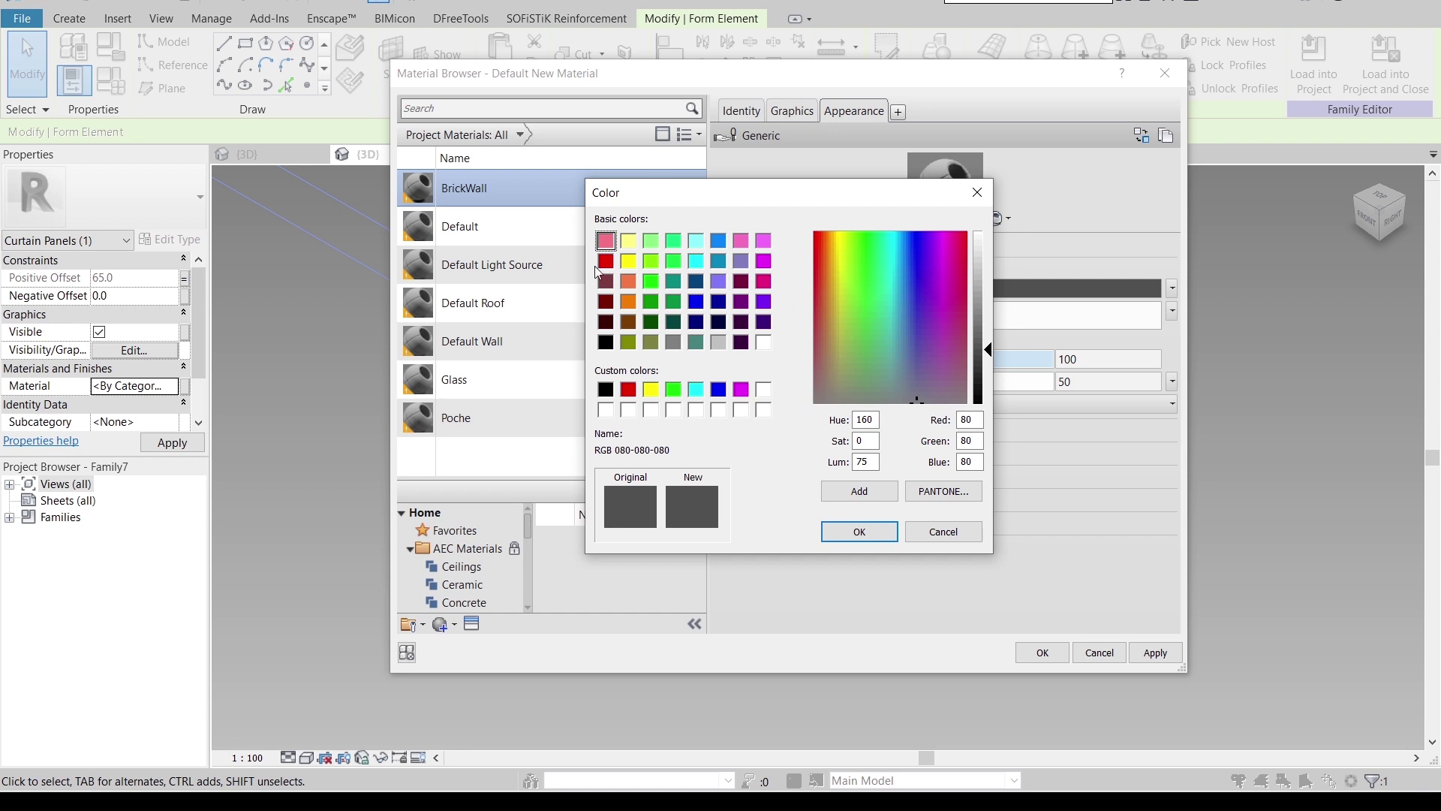
pyautogui.click(628, 282)
pyautogui.click(856, 533)
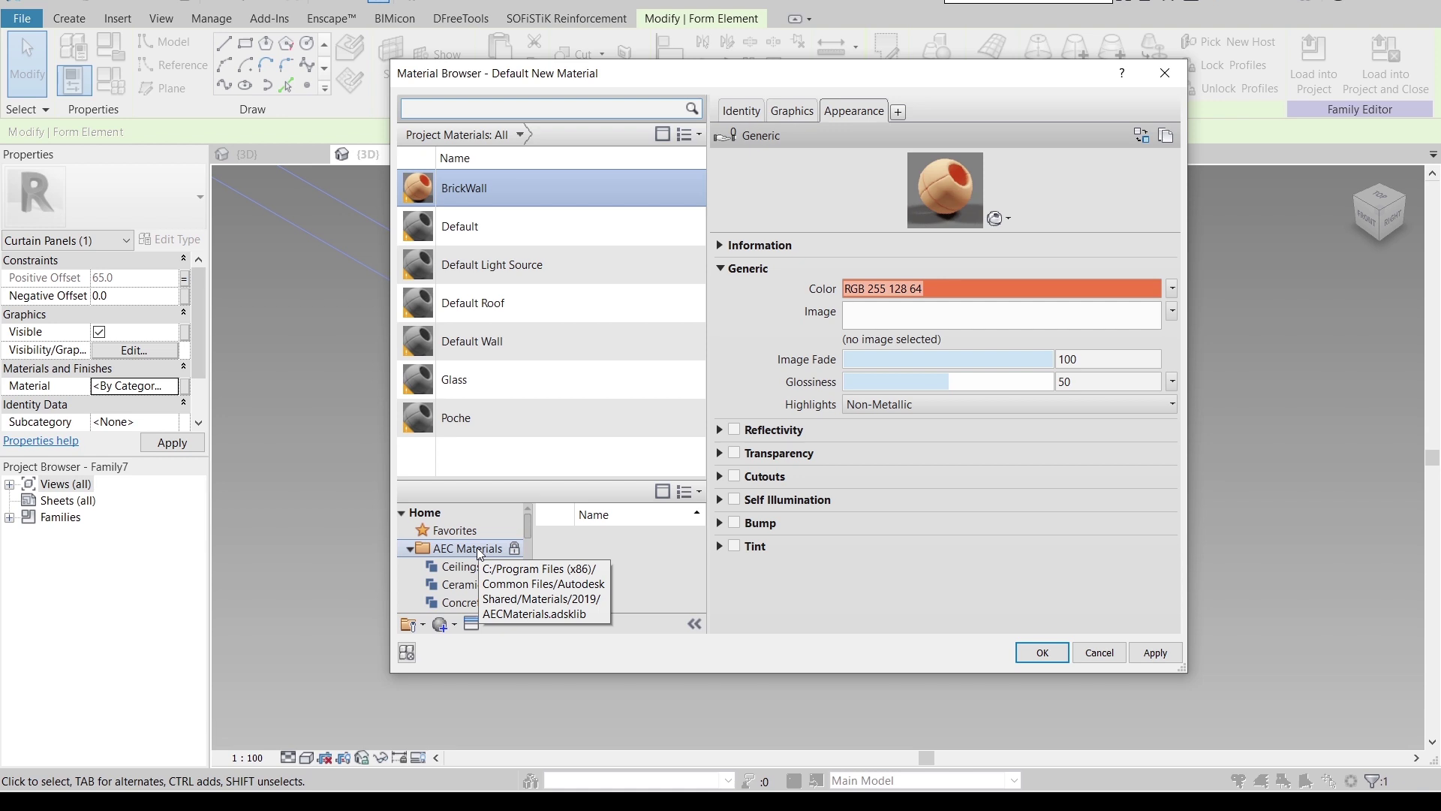
pyautogui.click(1155, 659)
pyautogui.click(1036, 652)
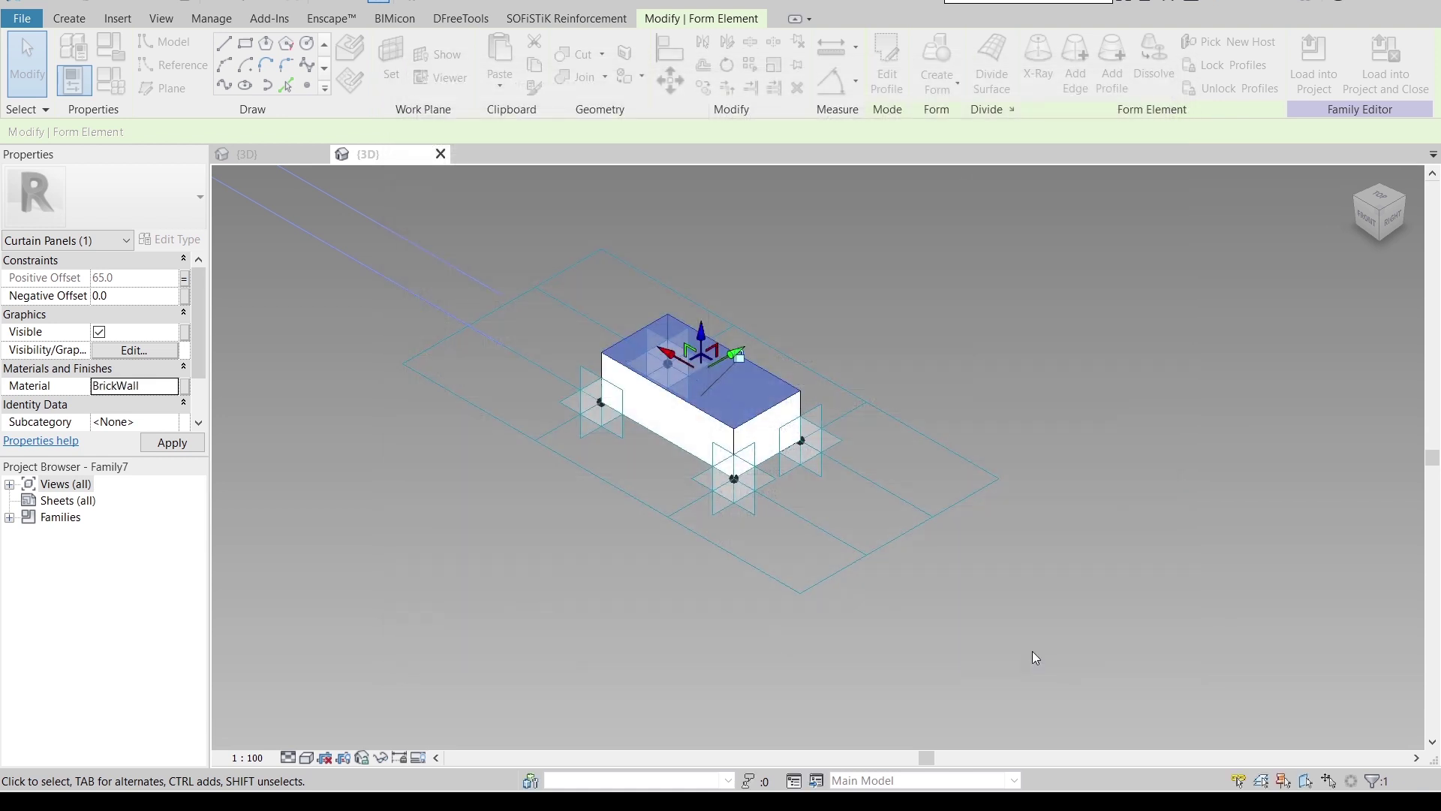
# - Switch the view to the Realistic visual style
pyautogui.click(1028, 647)
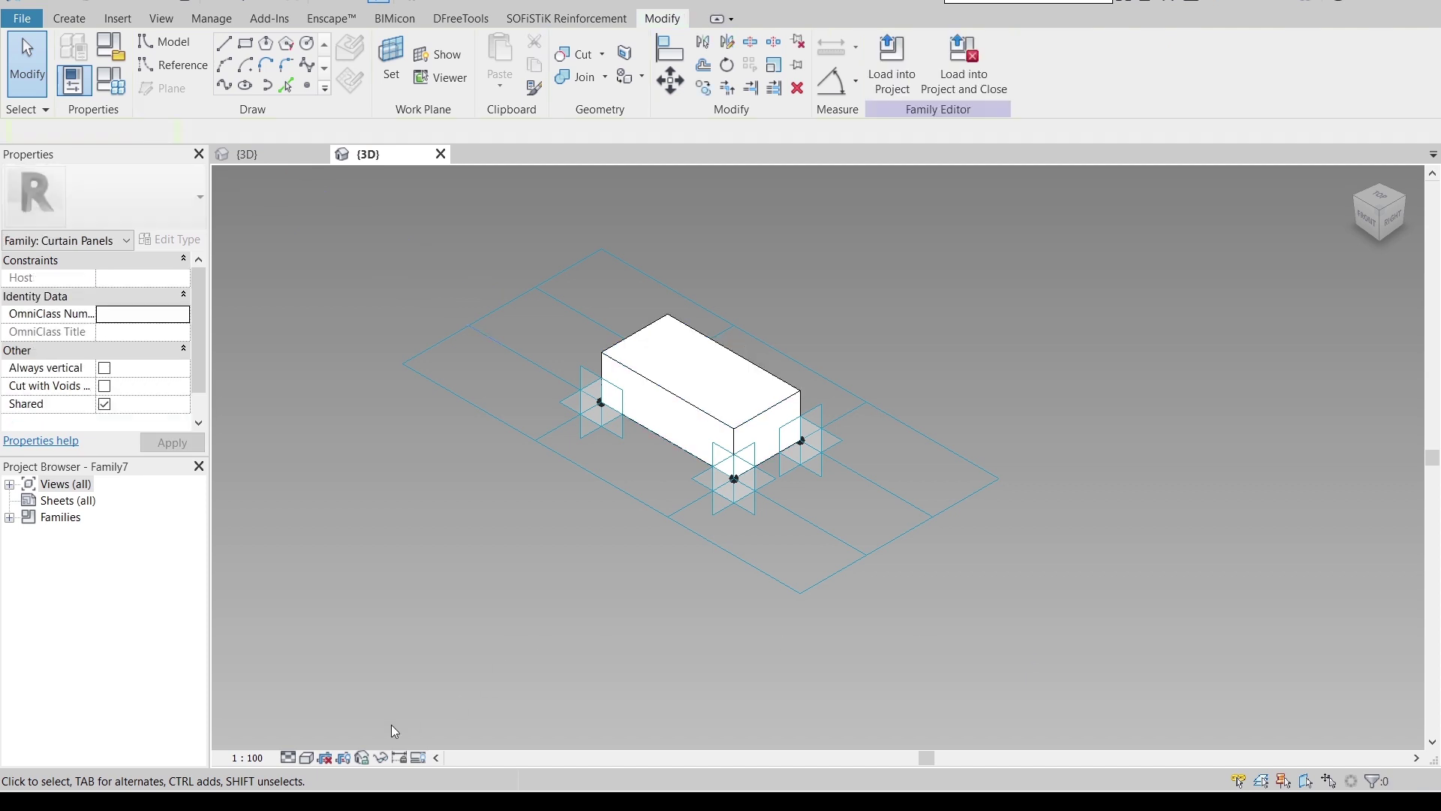
pyautogui.click(305, 758)
pyautogui.click(321, 719)
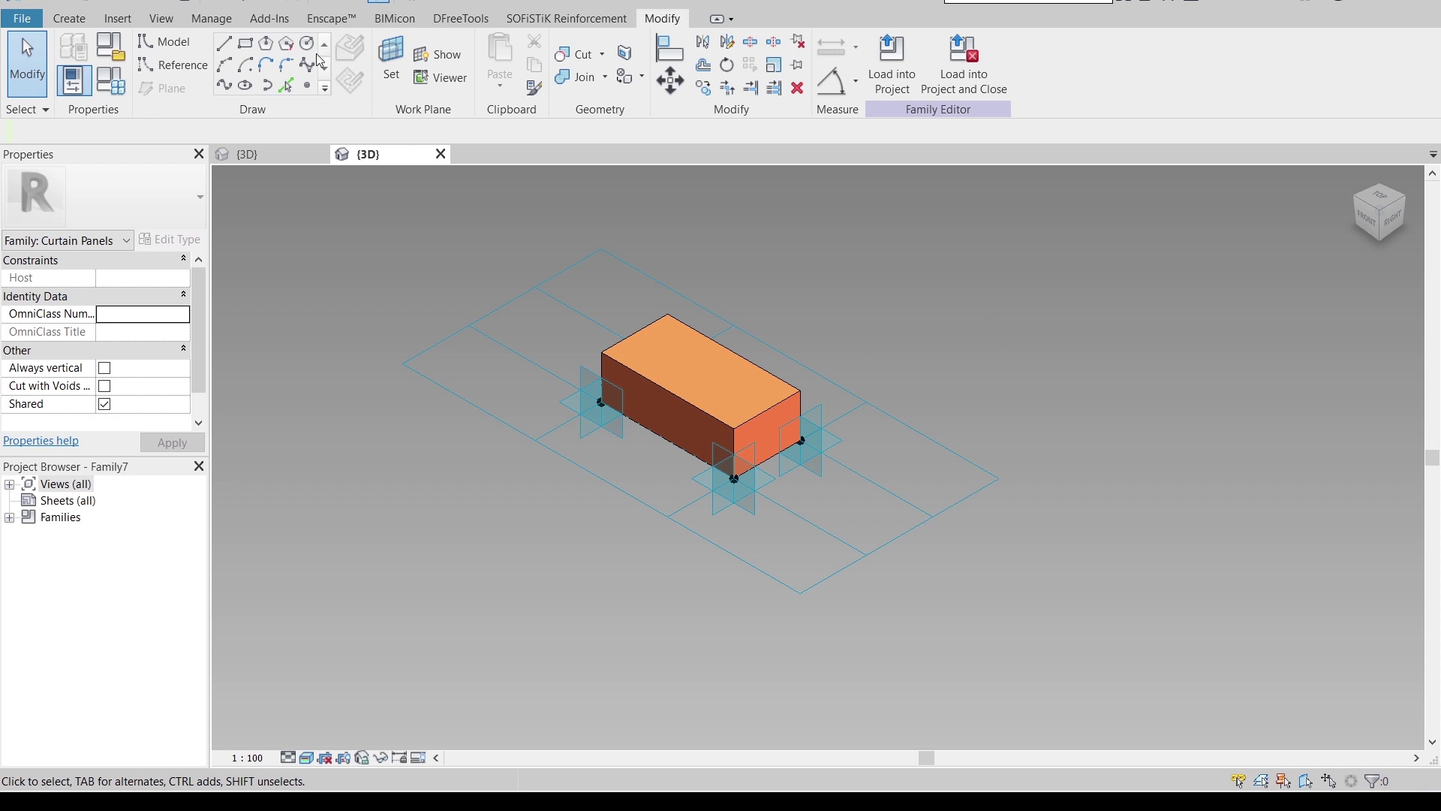
# - Start creating another new family from the File menu
pyautogui.click(21, 18)
pyautogui.moveTo(42, 111)
pyautogui.click(156, 135)
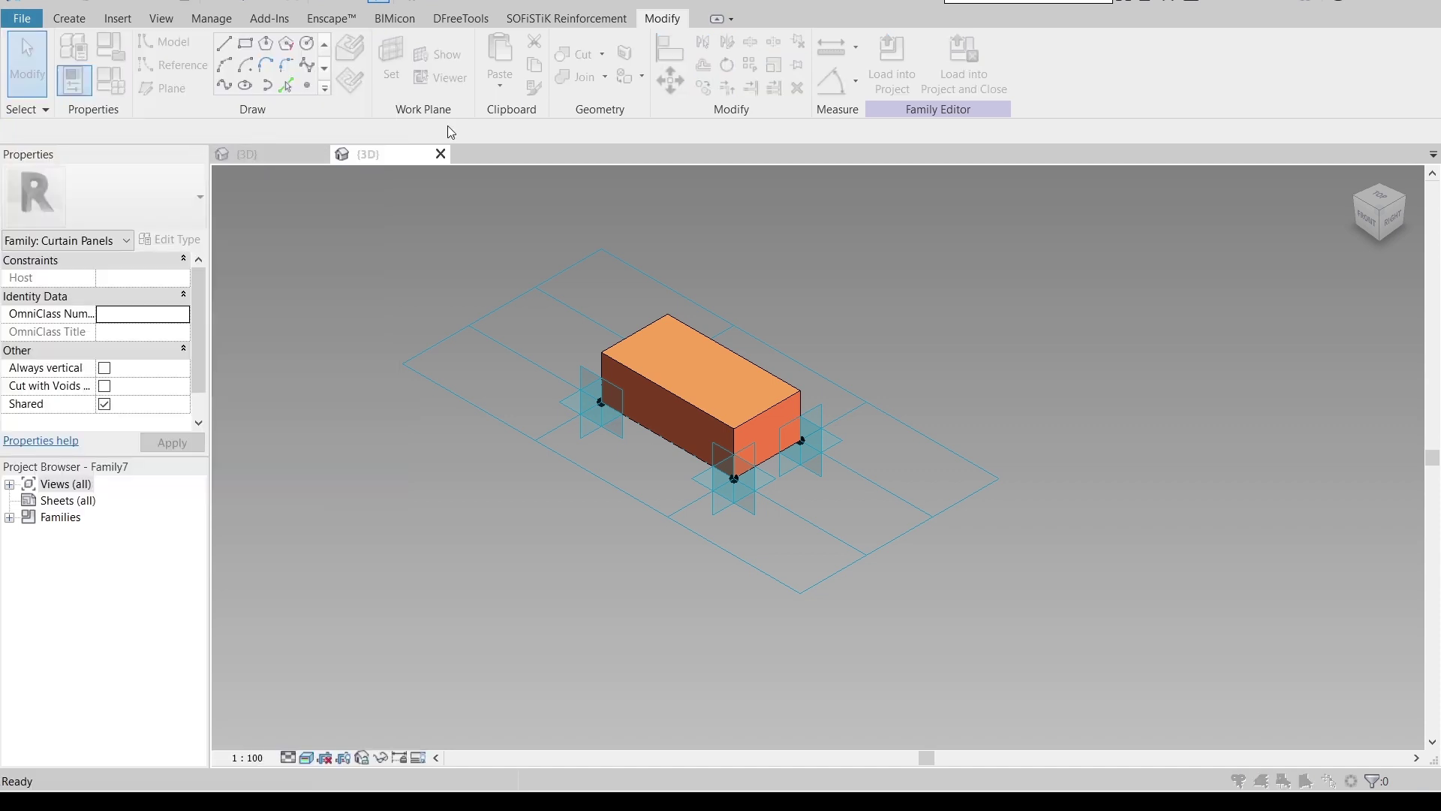
# - Open the English Metric Curtain Panel Pattern Based.rft template as a new family
pyautogui.scroll(1, 591, 92)
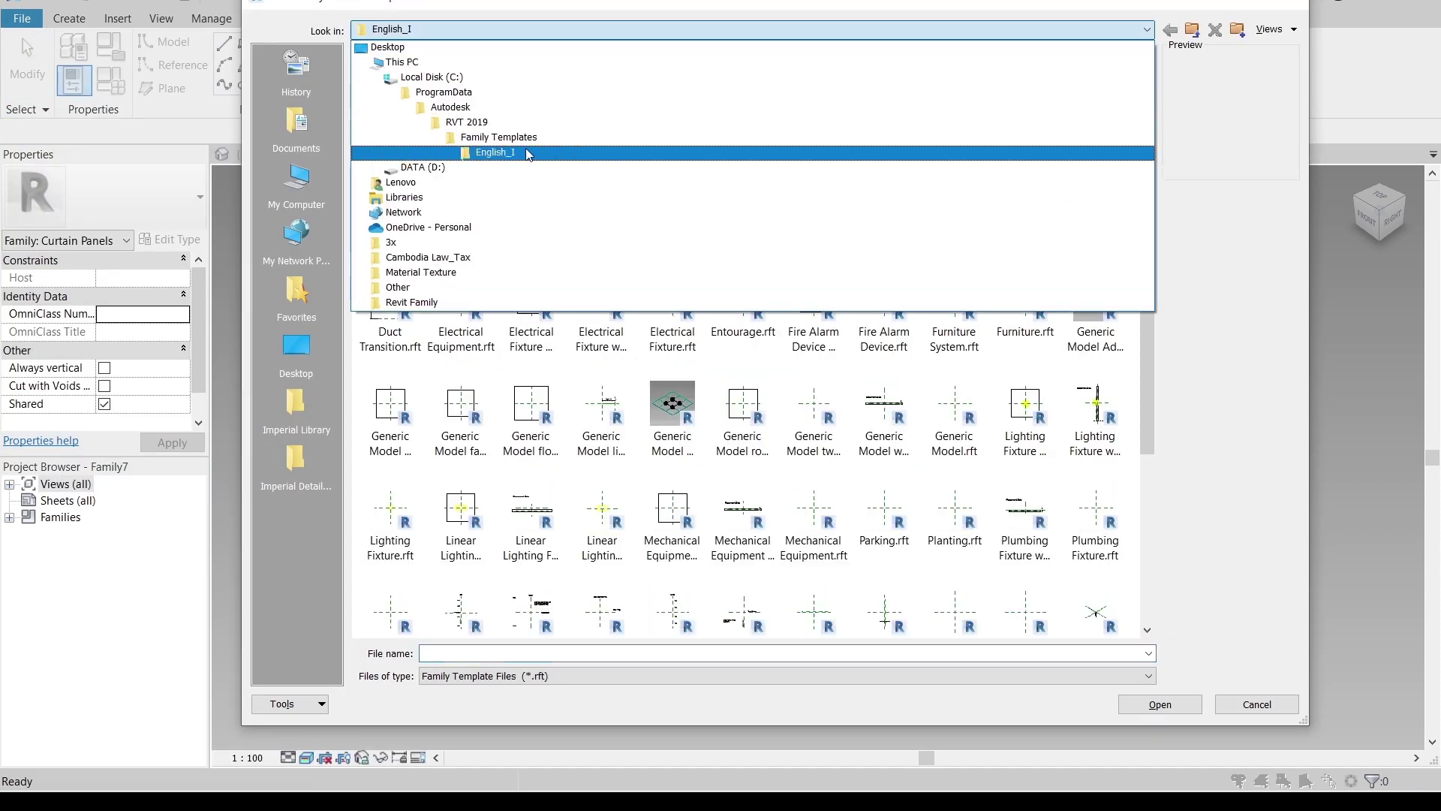
pyautogui.click(593, 138)
pyautogui.doubleClick(532, 97)
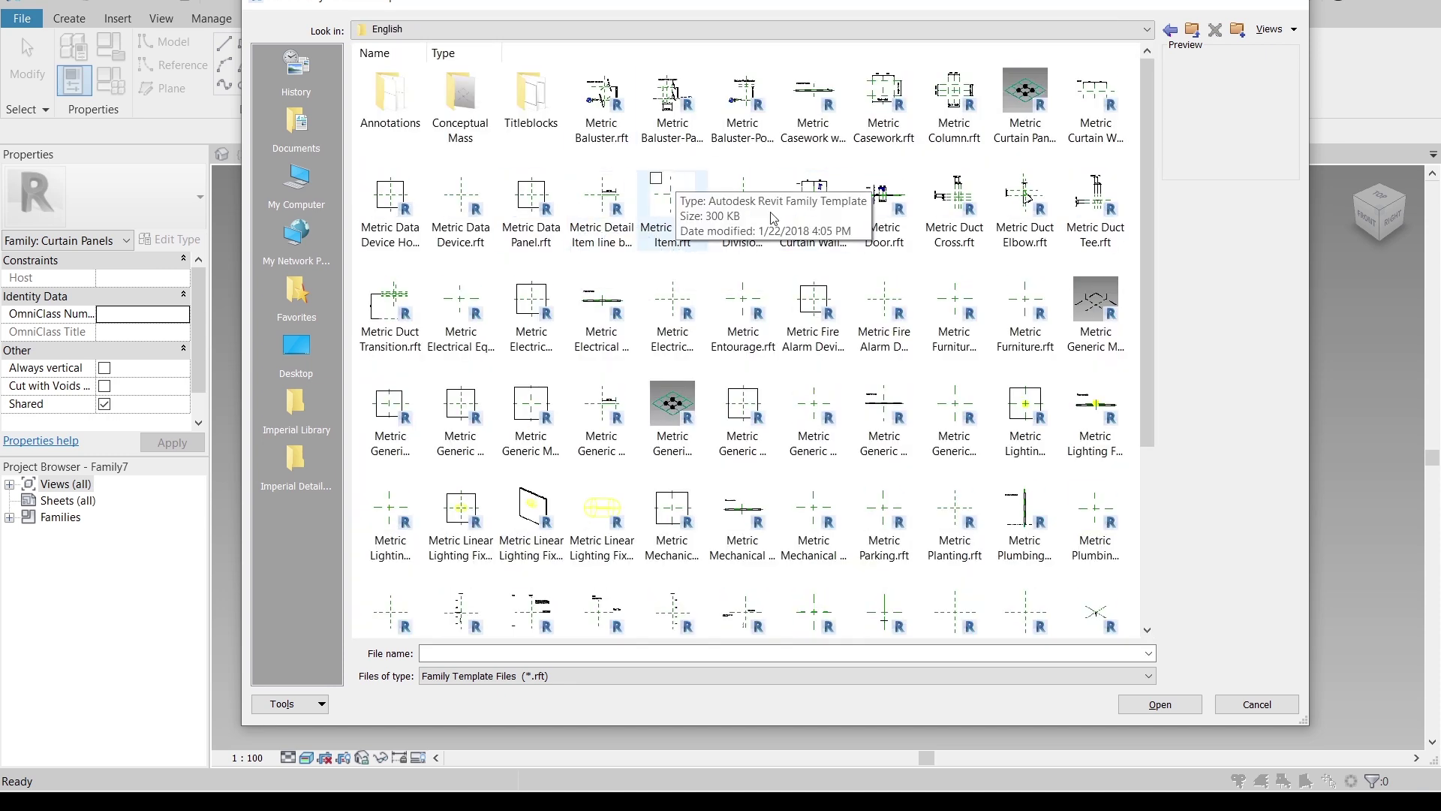
pyautogui.click(1047, 130)
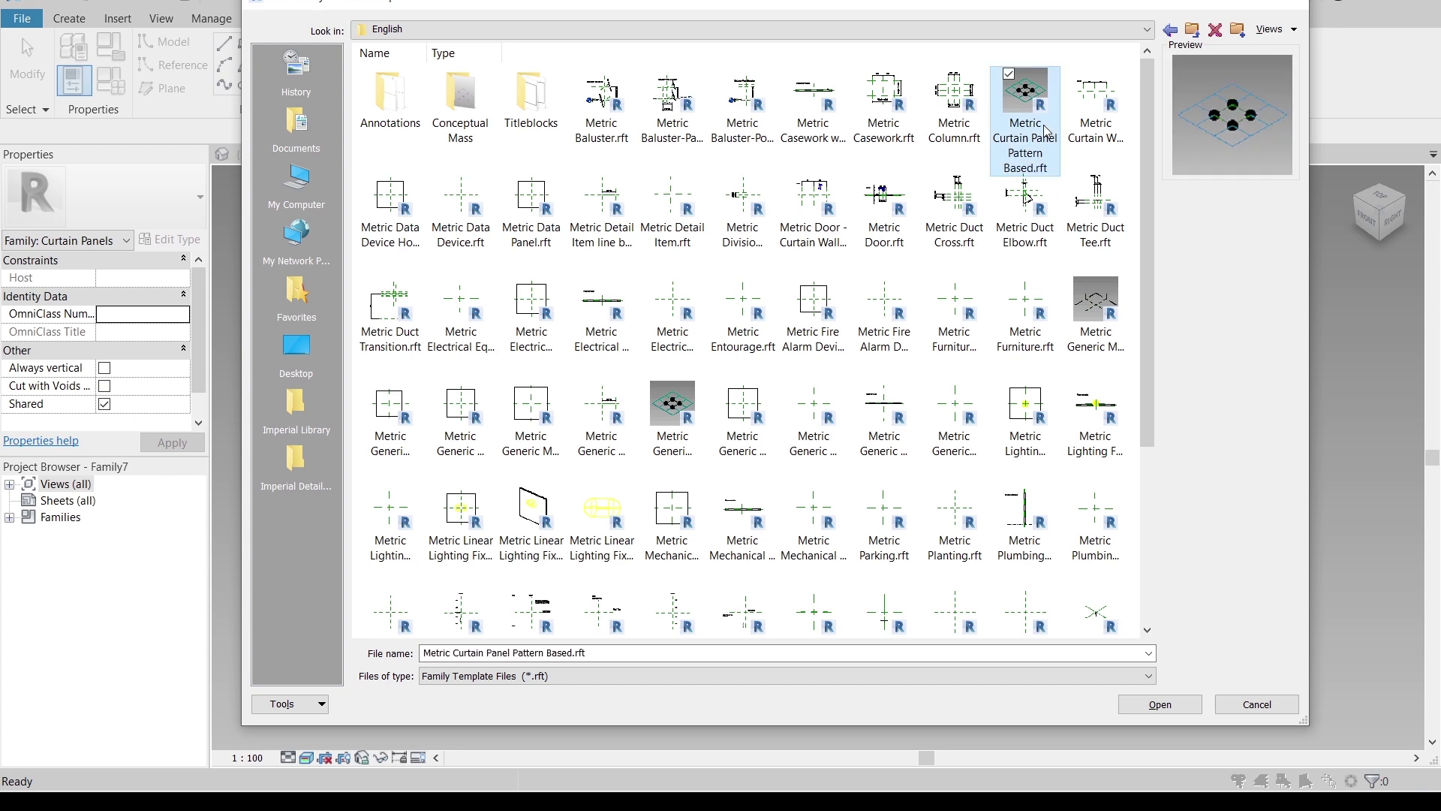
pyautogui.click(1170, 710)
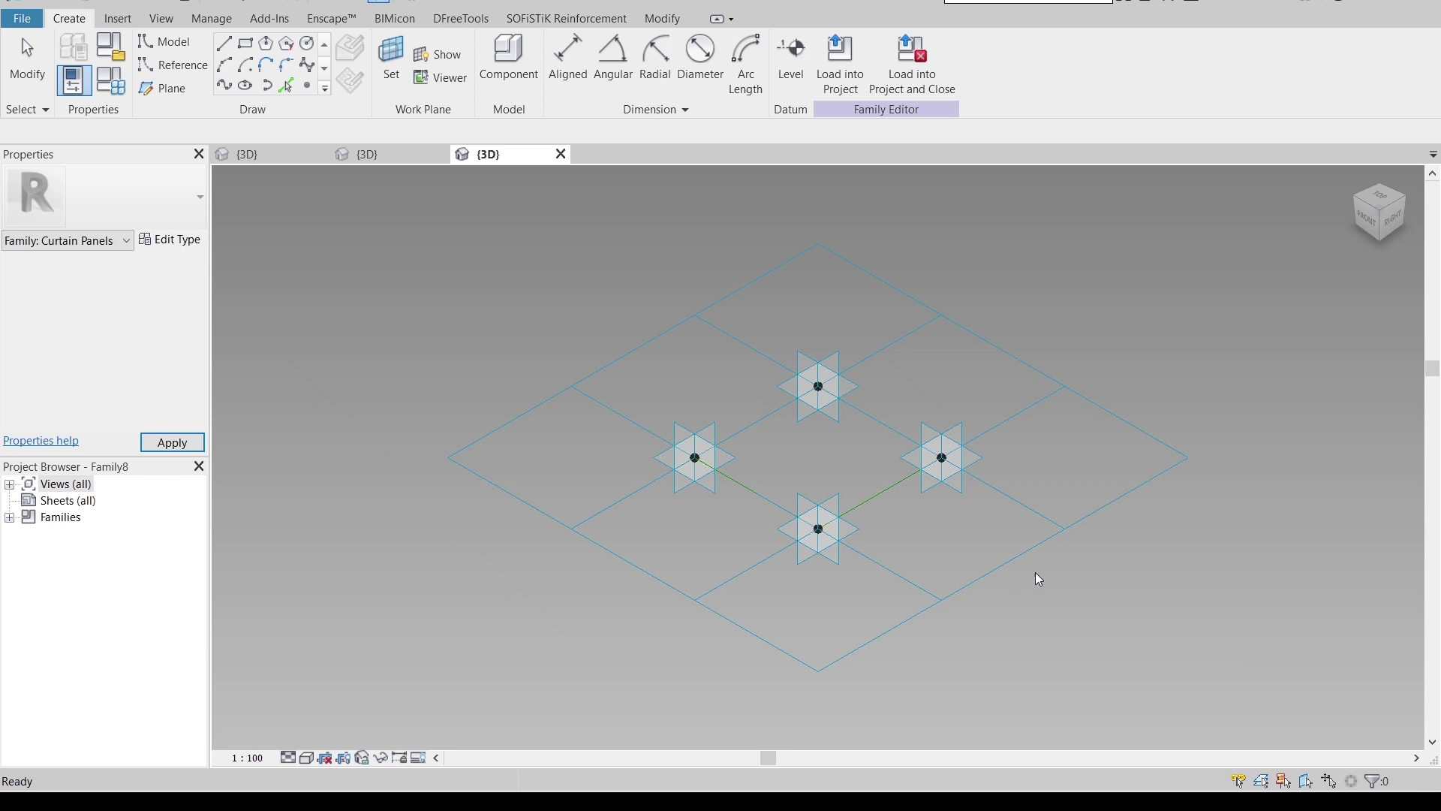
# - Set the tile pattern grid spacing to 200 by 100
pyautogui.click(584, 380)
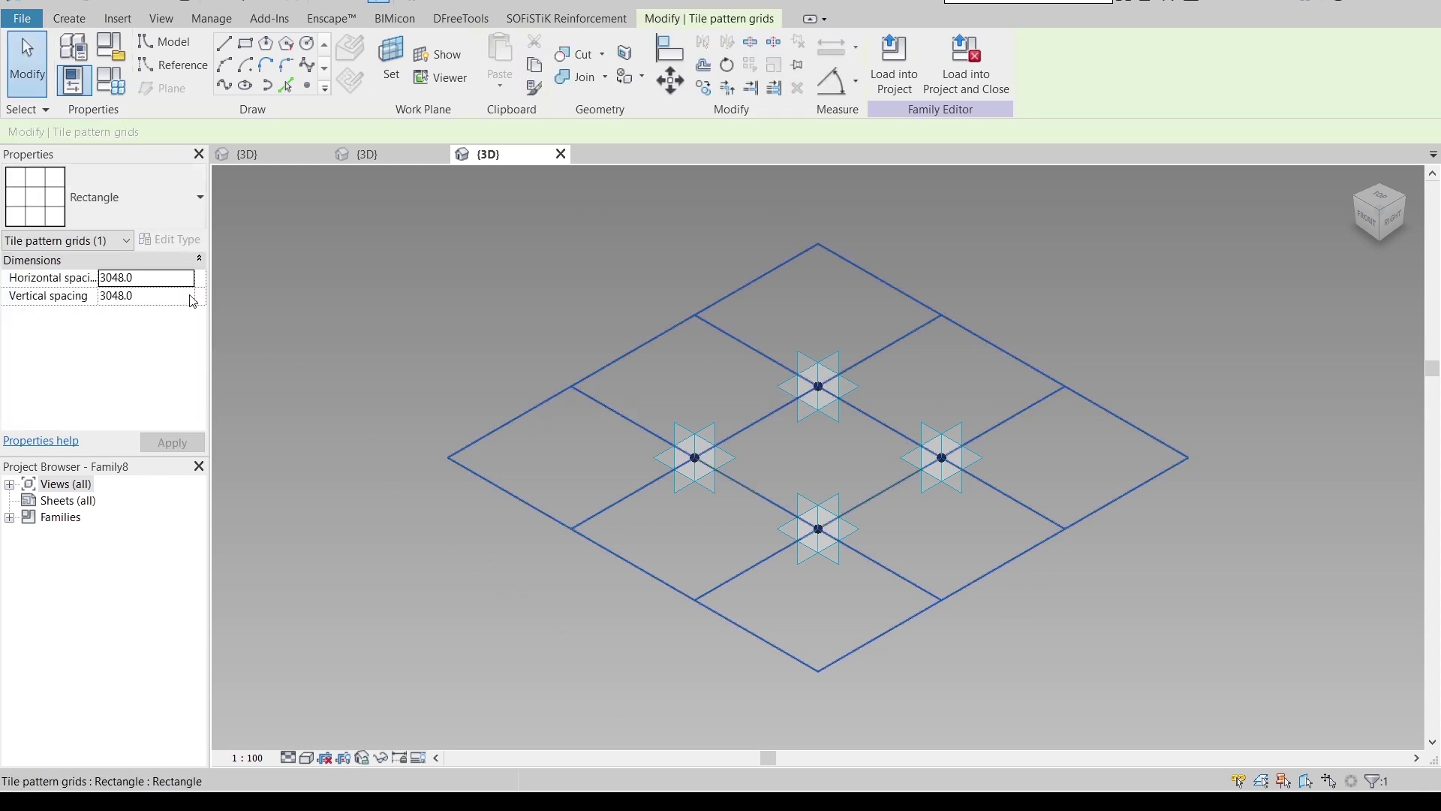
pyautogui.click(165, 282)
pyautogui.write('200')
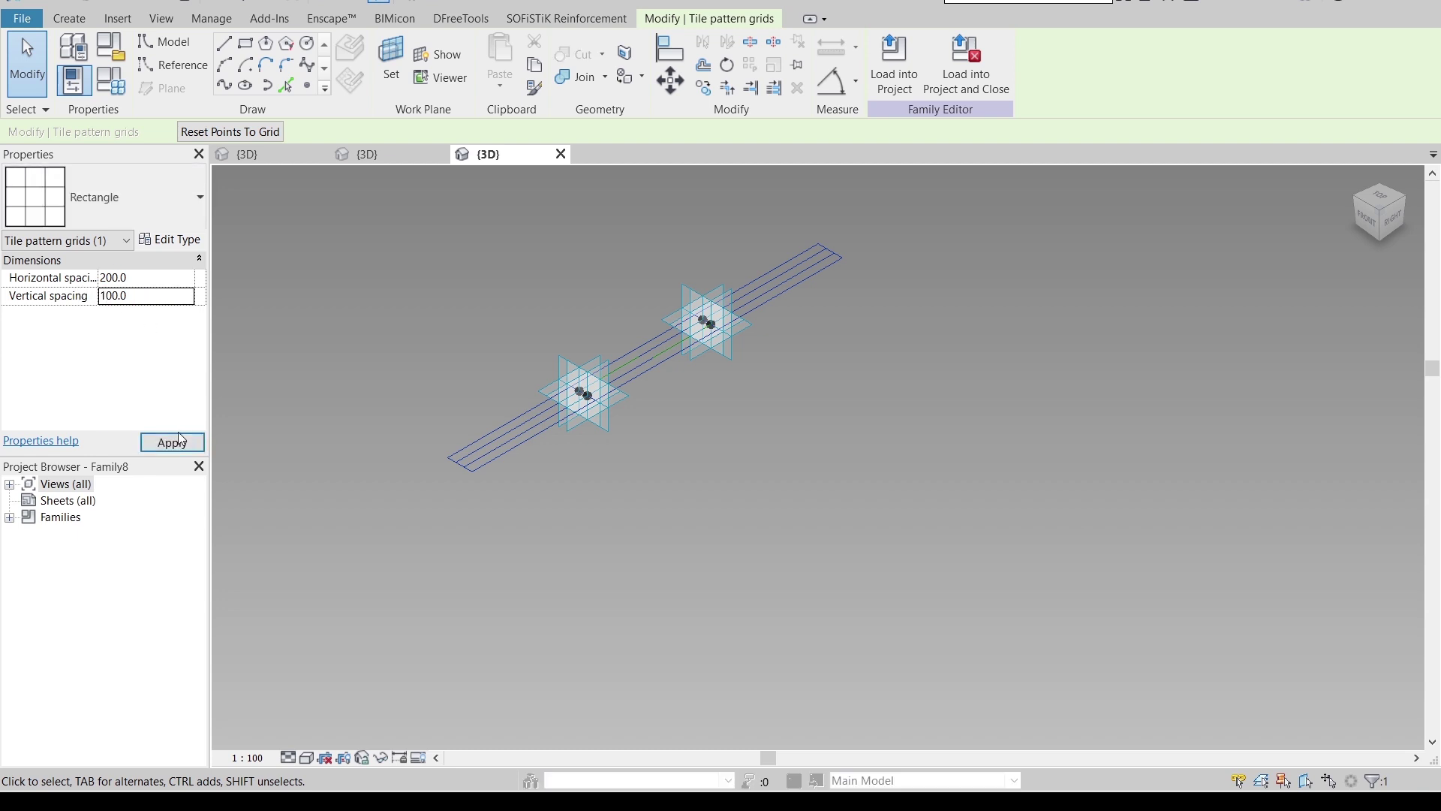
pyautogui.click(174, 442)
# - Change the tile pattern grid to the 1/2 Step pattern
pyautogui.scroll(5, 480, 462)
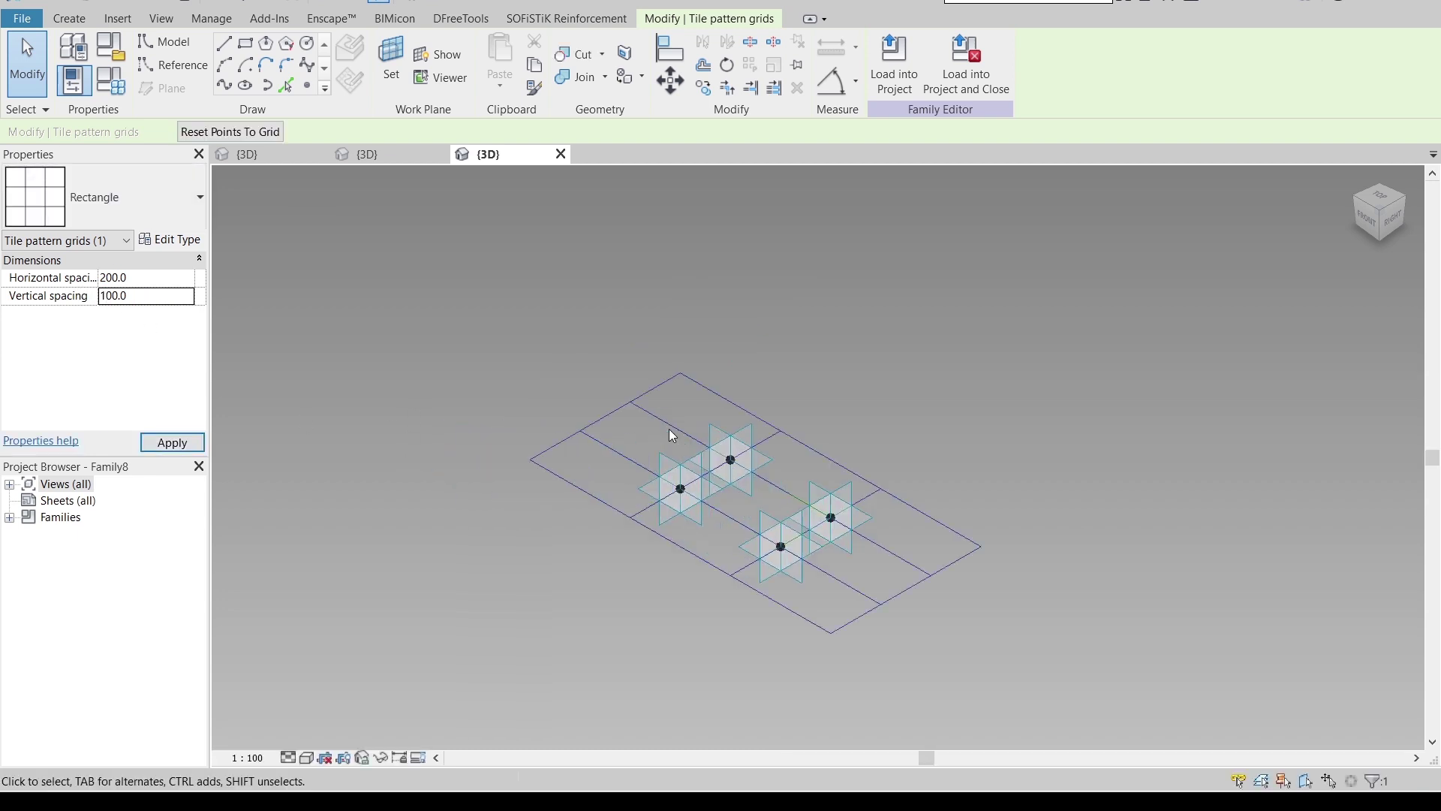
pyautogui.click(896, 371)
pyautogui.moveTo(897, 371); pyautogui.dragTo(830, 268, button='middle')
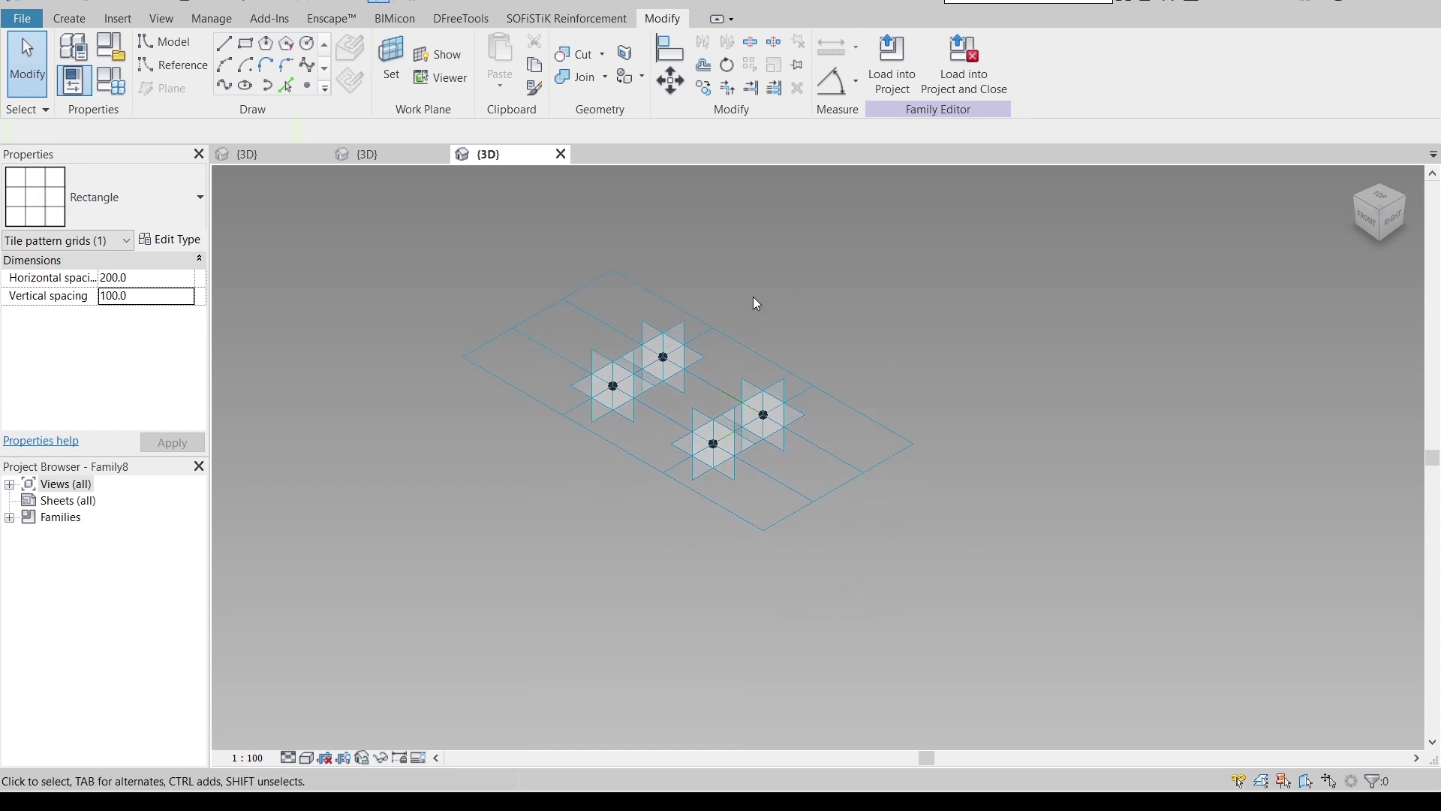
pyautogui.click(722, 326)
pyautogui.click(201, 194)
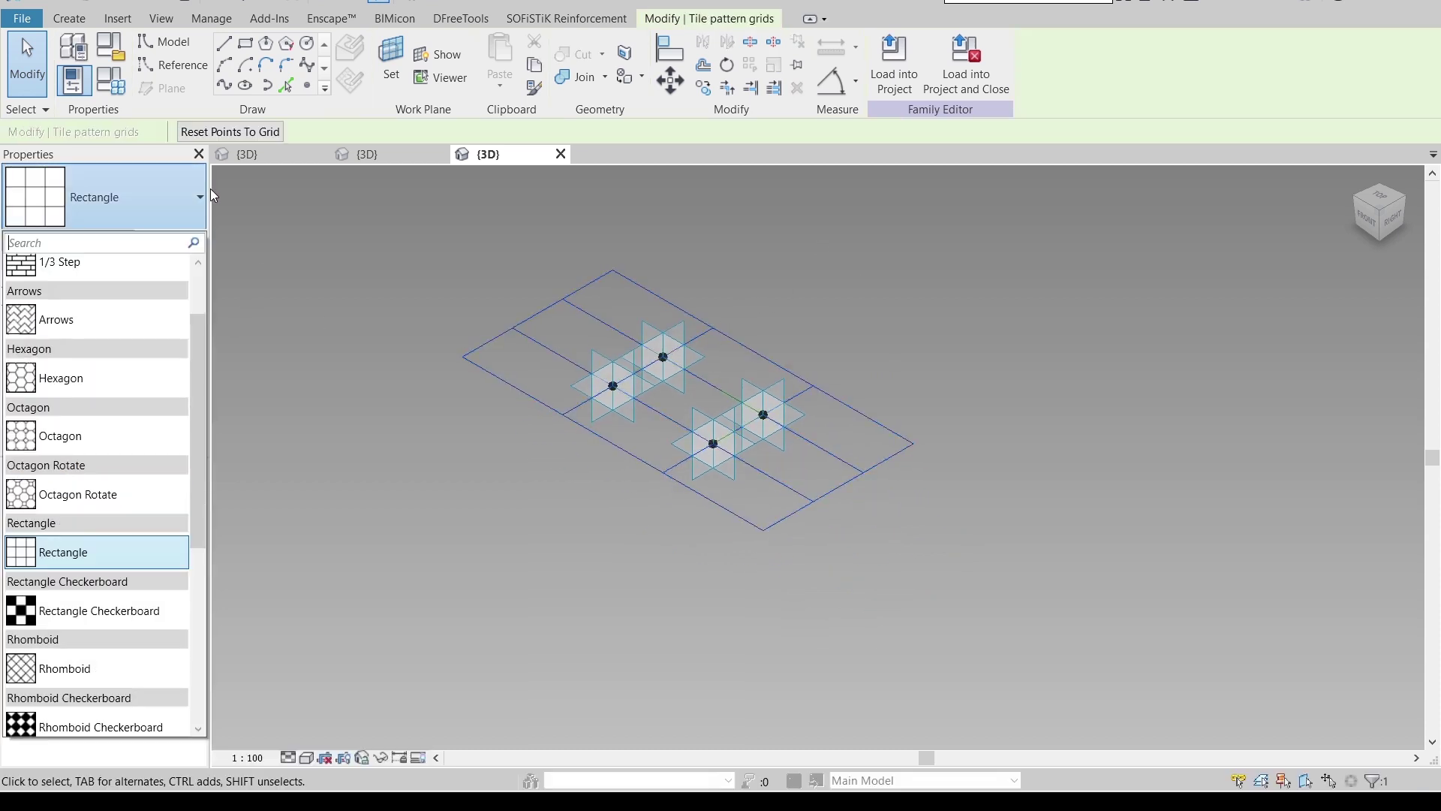
pyautogui.scroll(2, 2, 341)
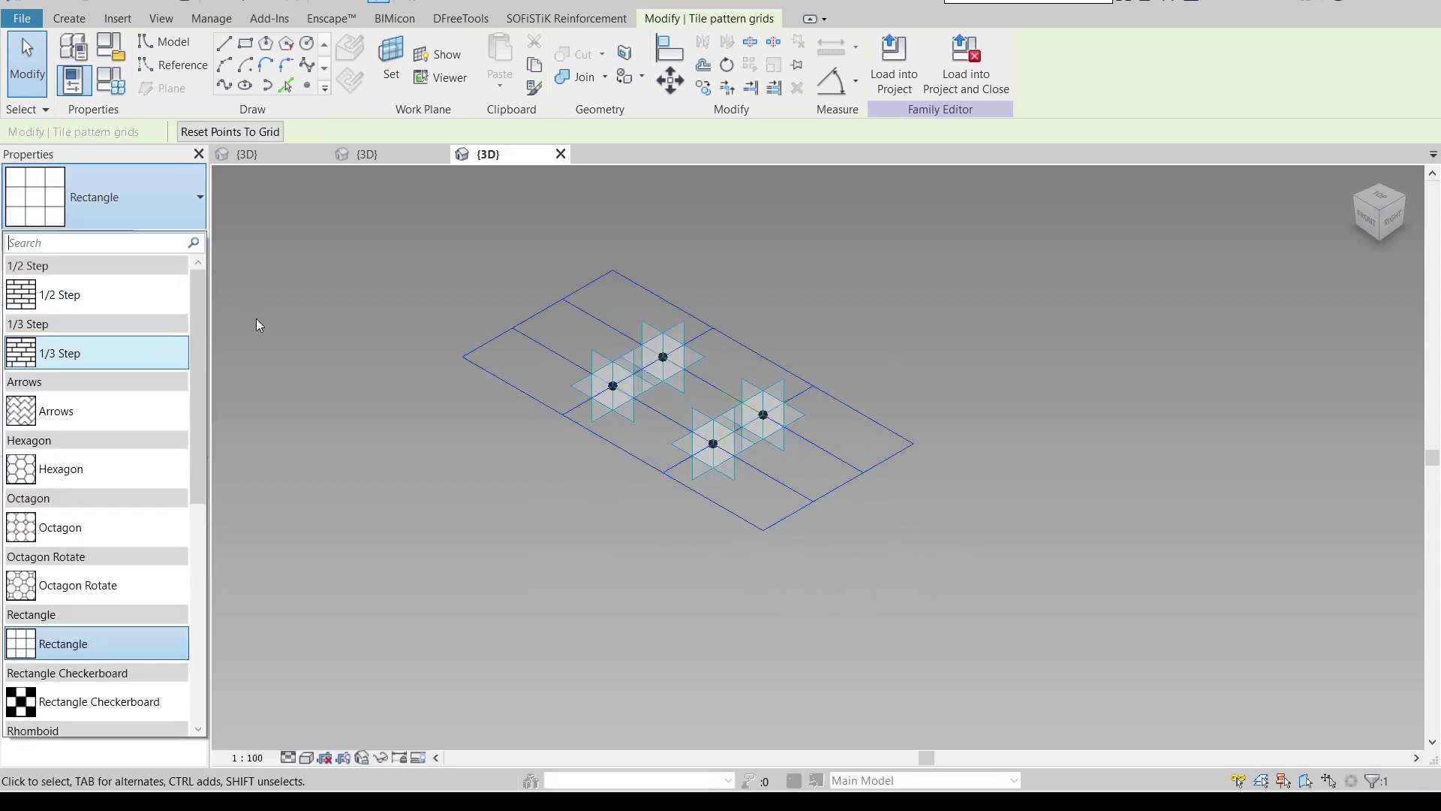
pyautogui.click(23, 295)
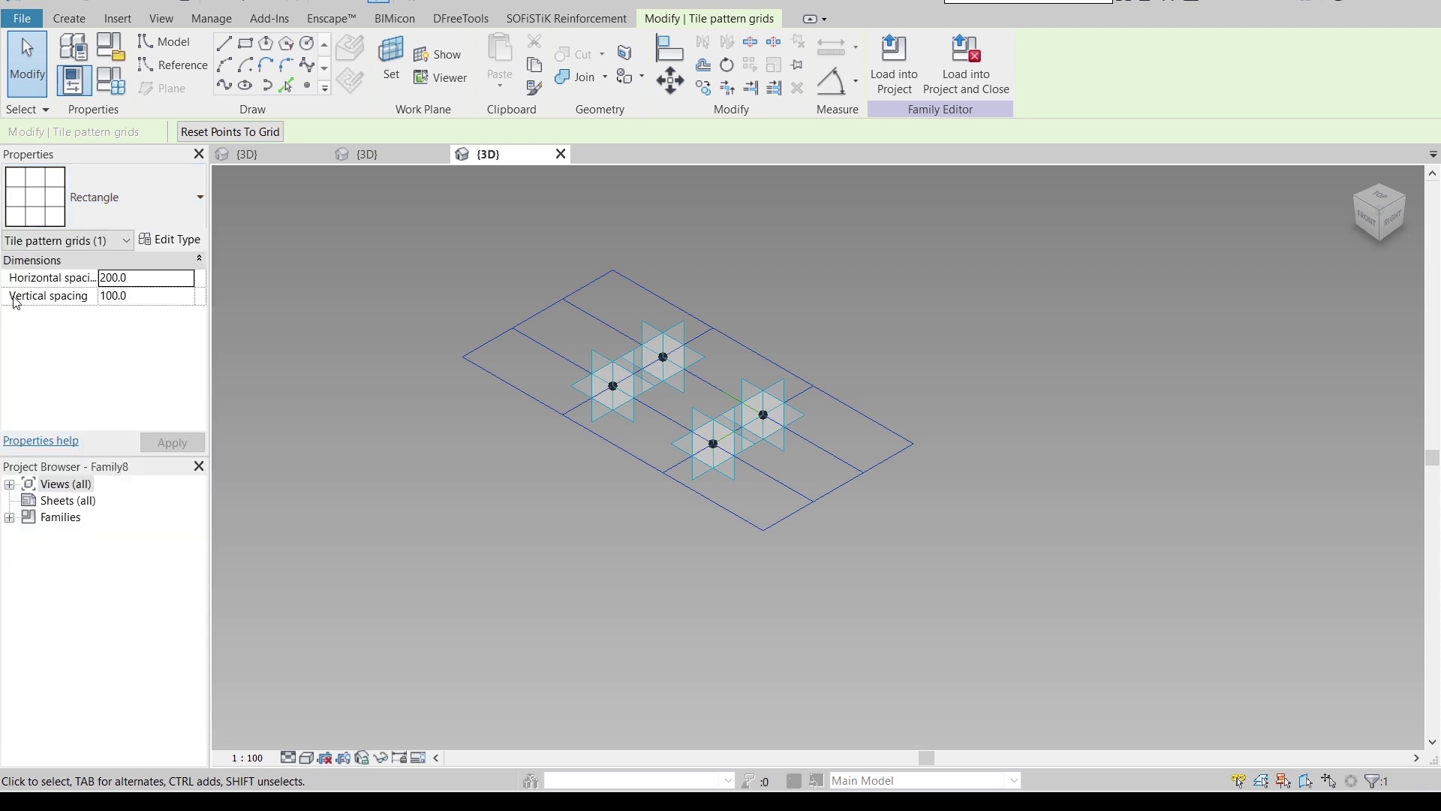
pyautogui.click(938, 365)
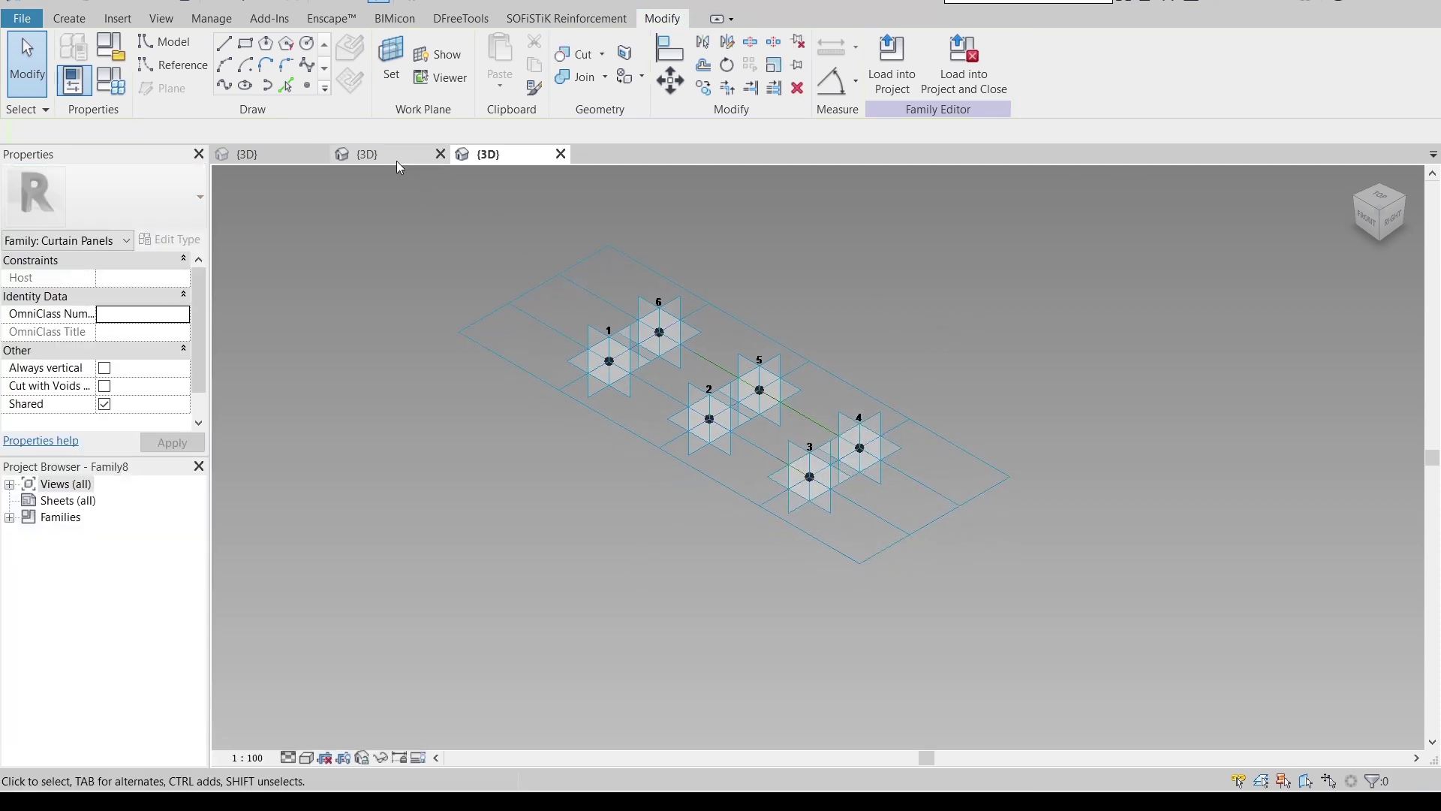
# - Load the brick box family from Family7 into Family8
pyautogui.click(398, 161)
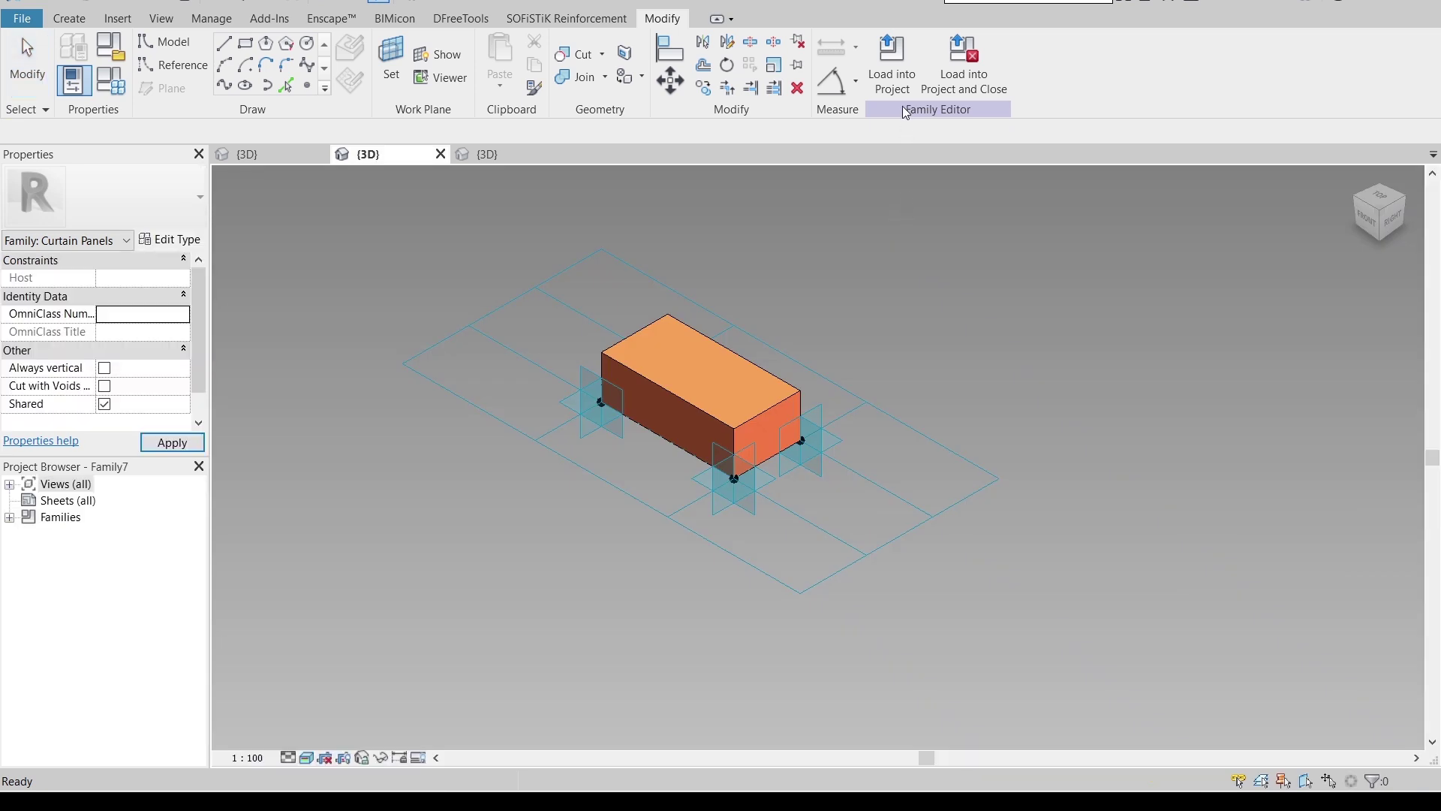
pyautogui.click(892, 64)
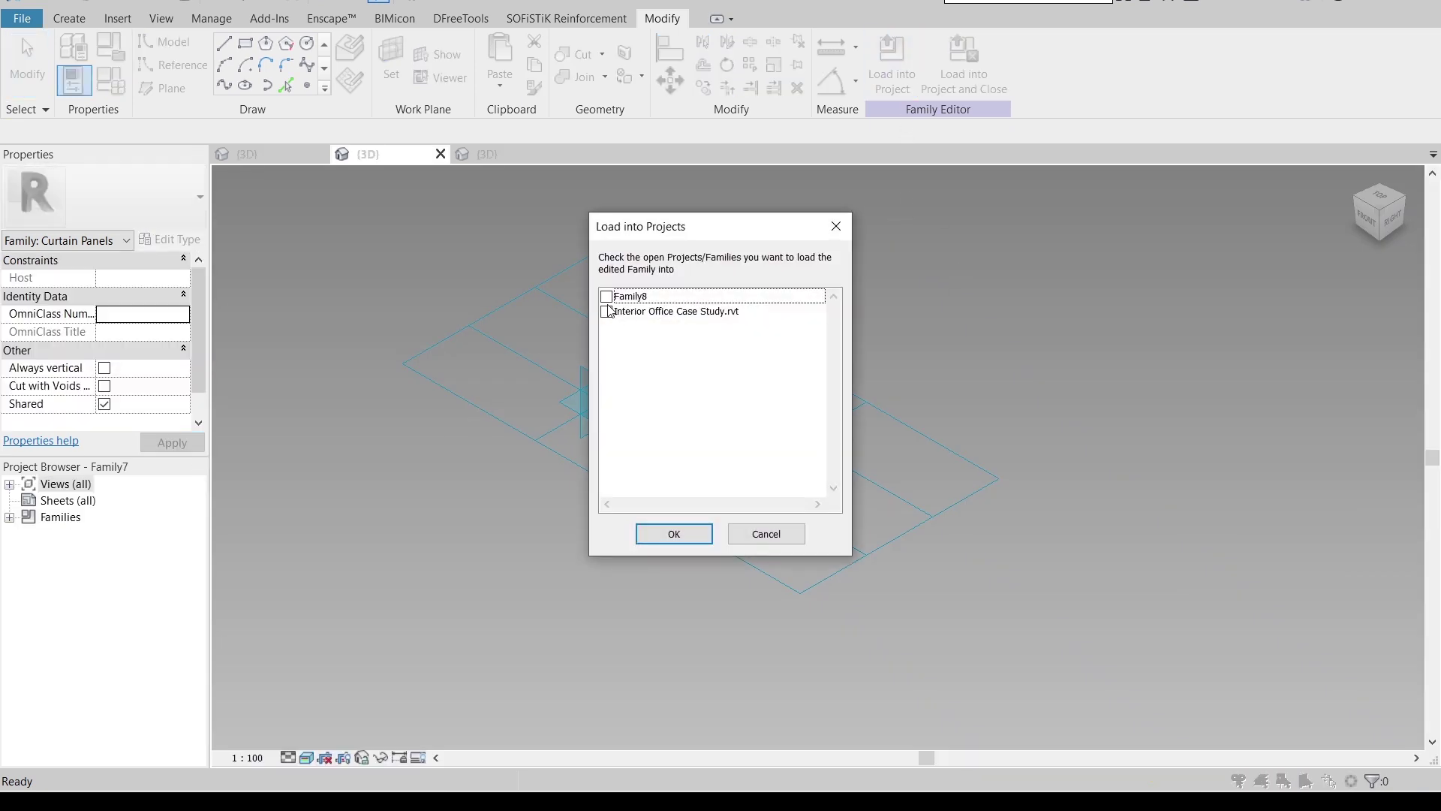
pyautogui.click(607, 298)
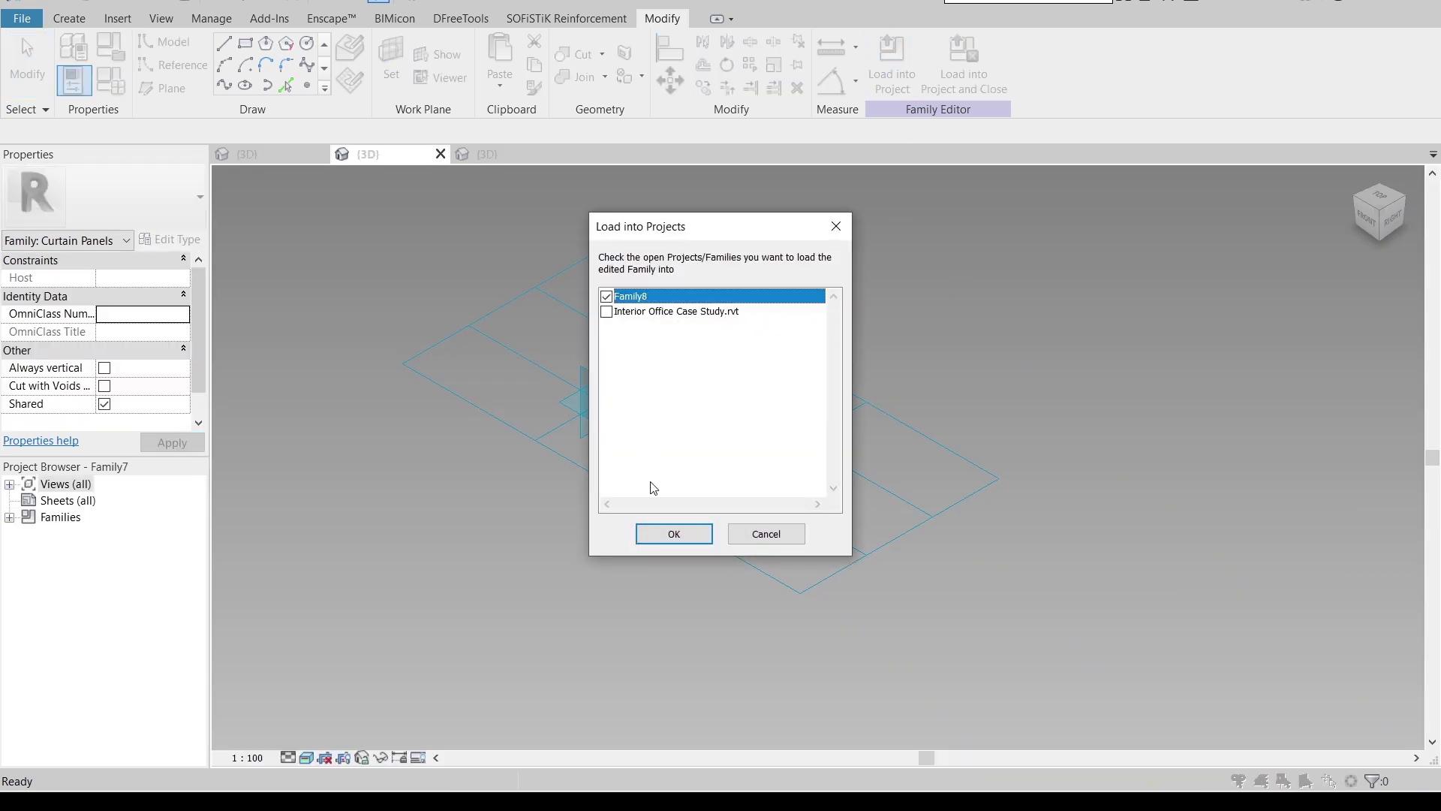
pyautogui.click(671, 534)
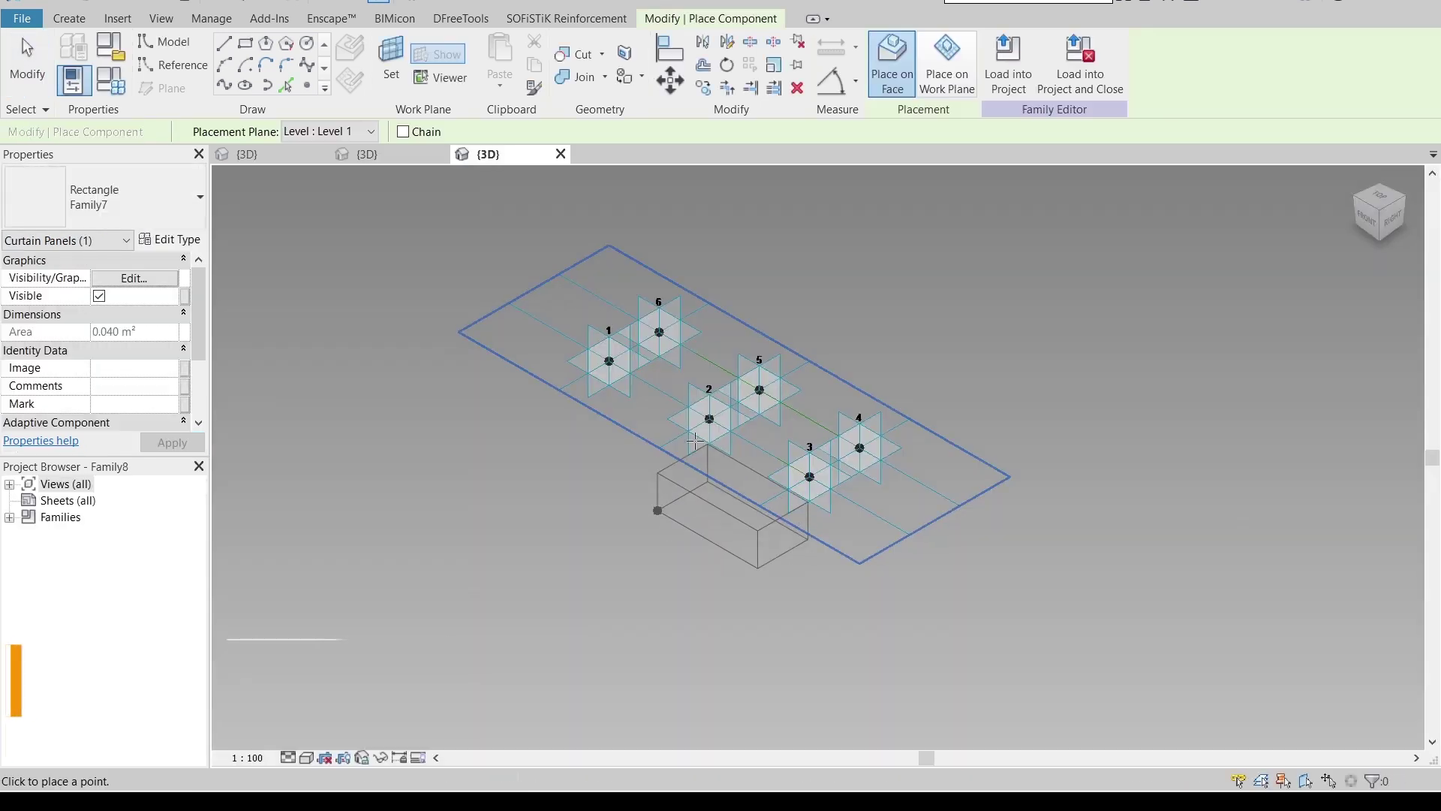
# - Host the brick family on the panel's adaptive points, ending on point 4
pyautogui.scroll(3, 695, 443)
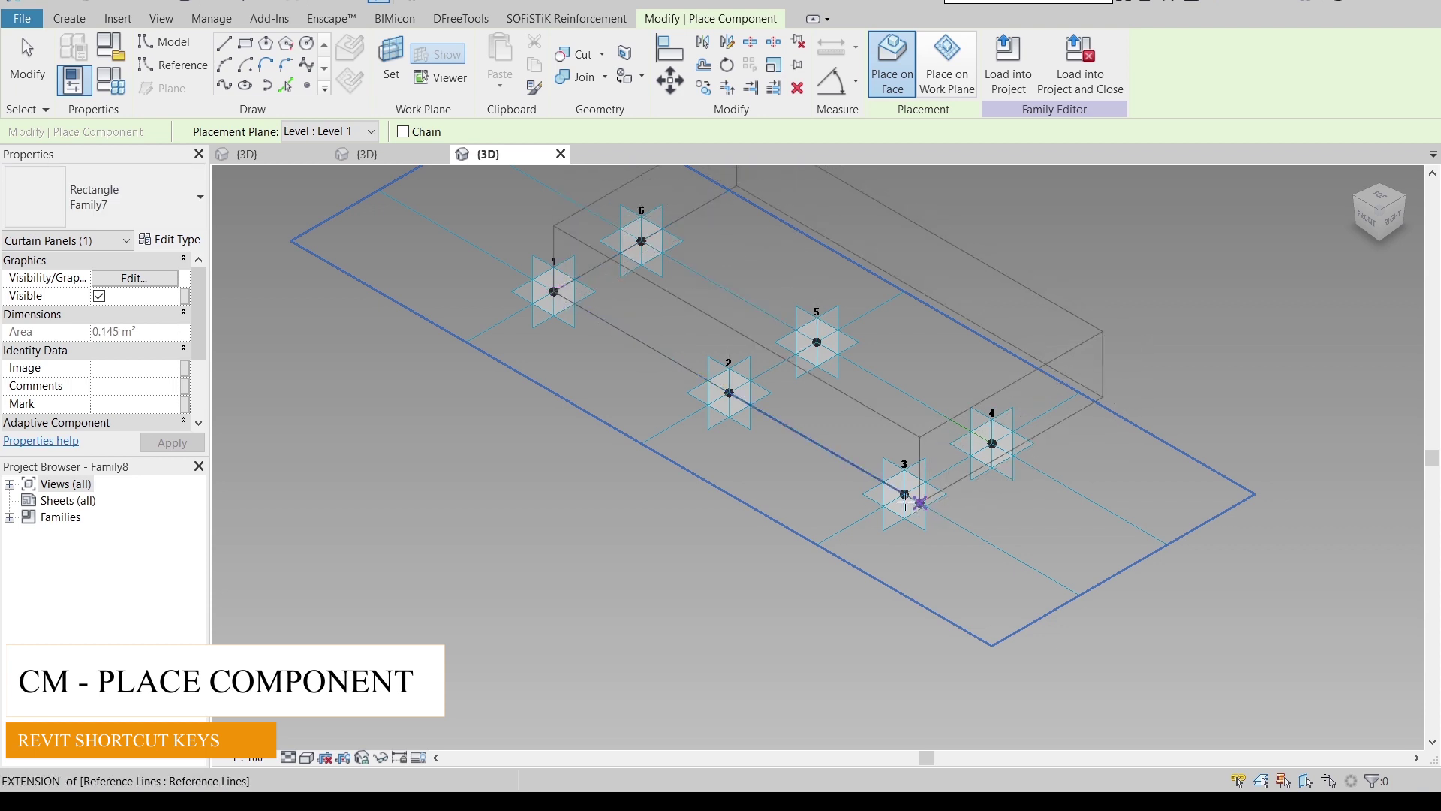
pyautogui.click(992, 443)
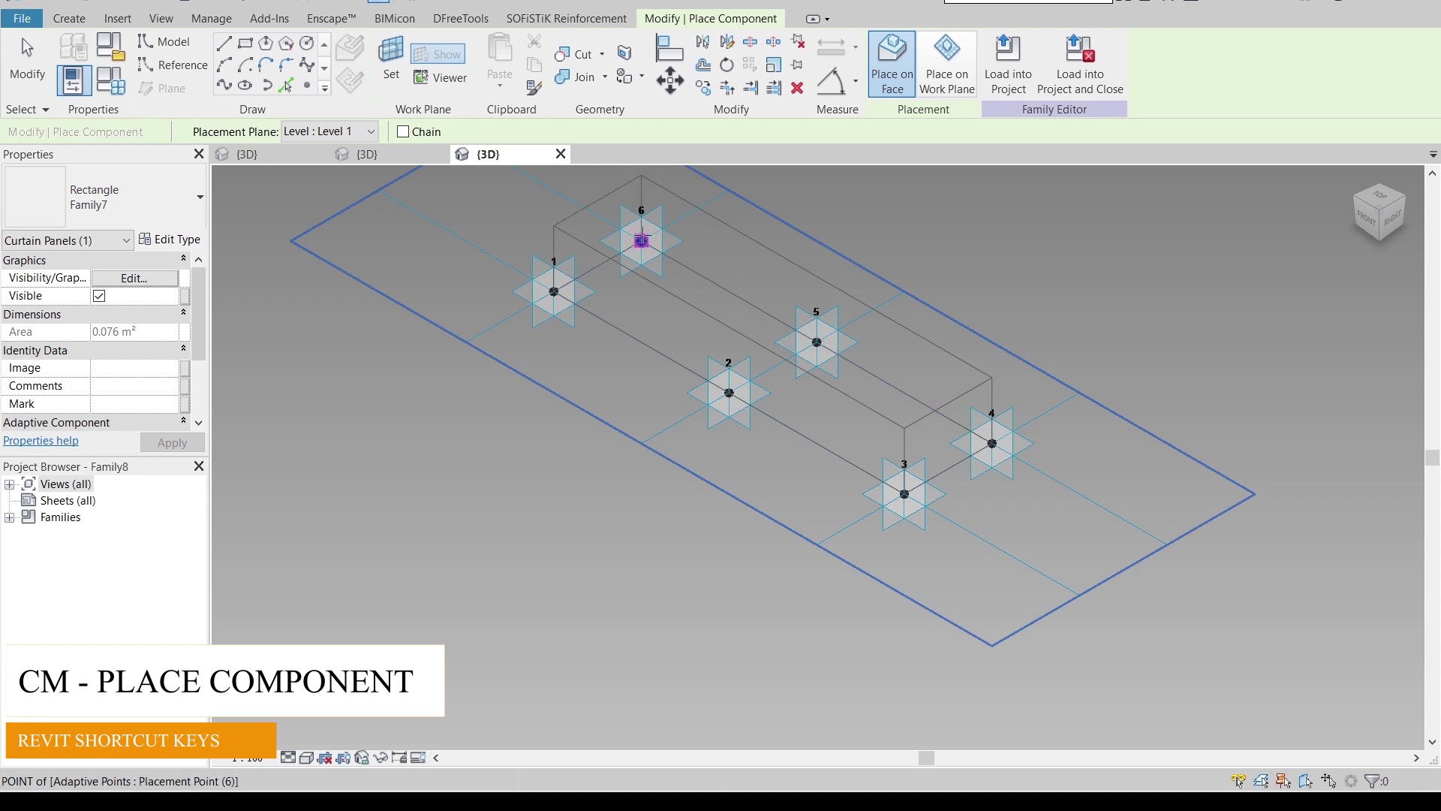
pyautogui.press('Escape')
pyautogui.press('z')
pyautogui.press('f')
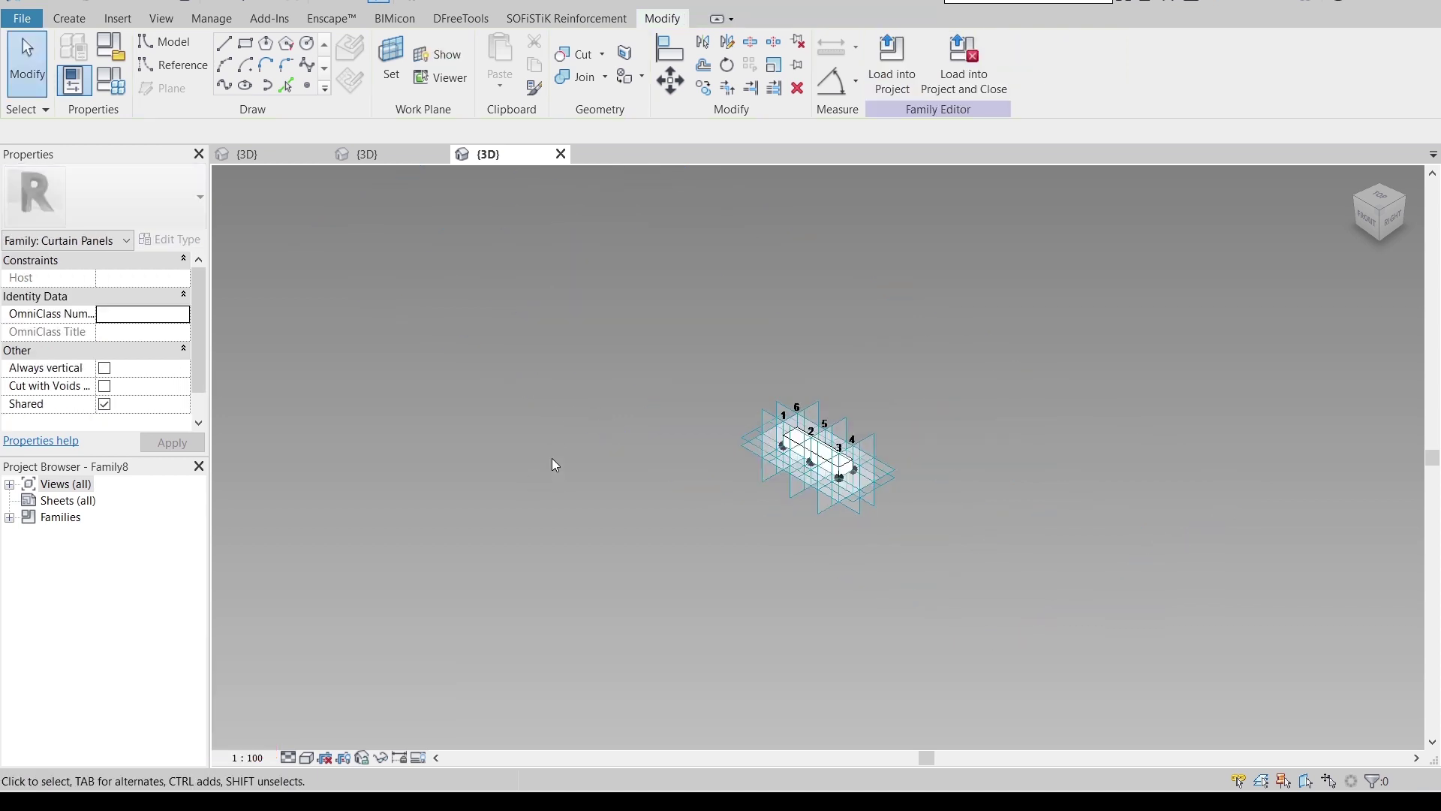
pyautogui.click(26, 20)
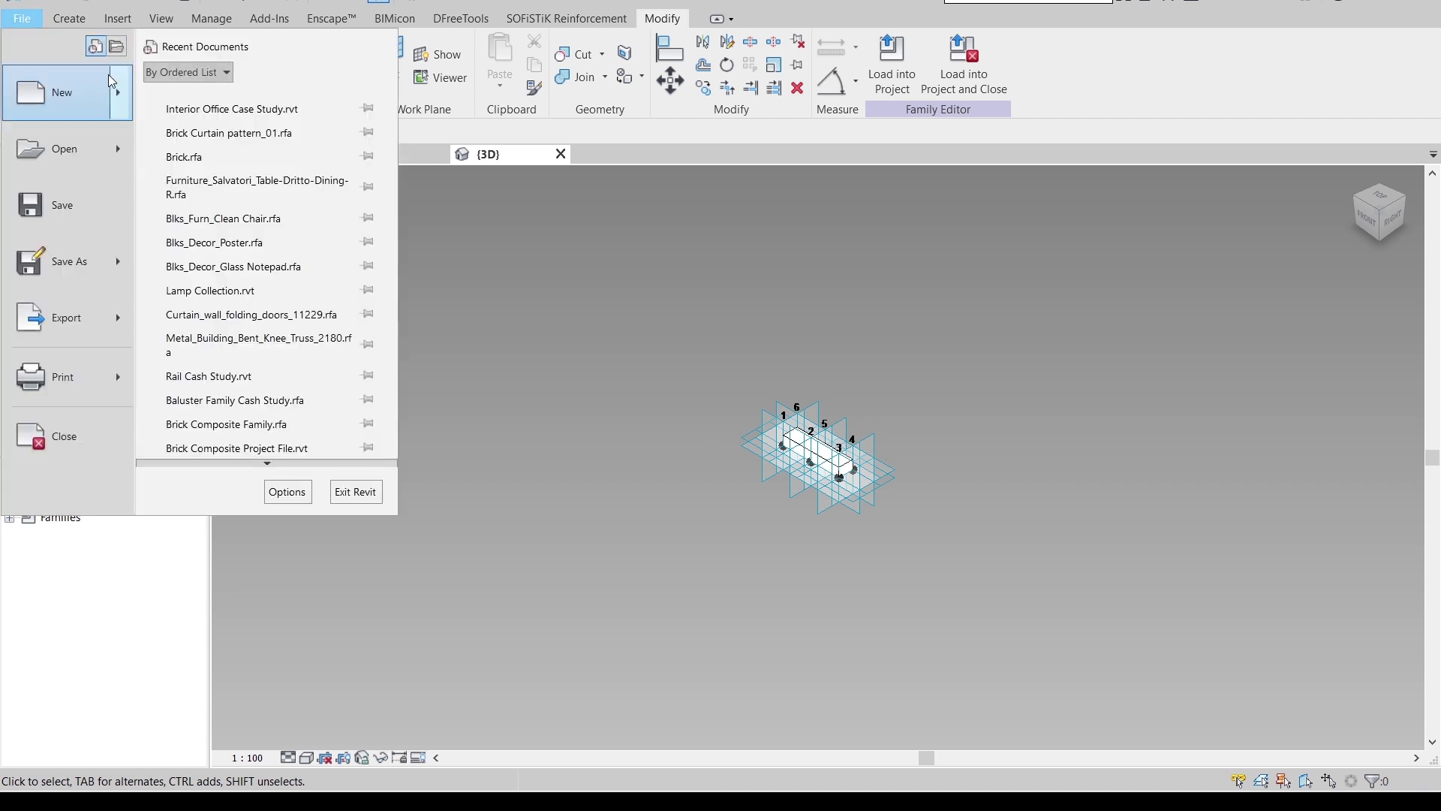
# - Create a new project from the Architectural Template
pyautogui.moveTo(109, 77)
pyautogui.click(237, 83)
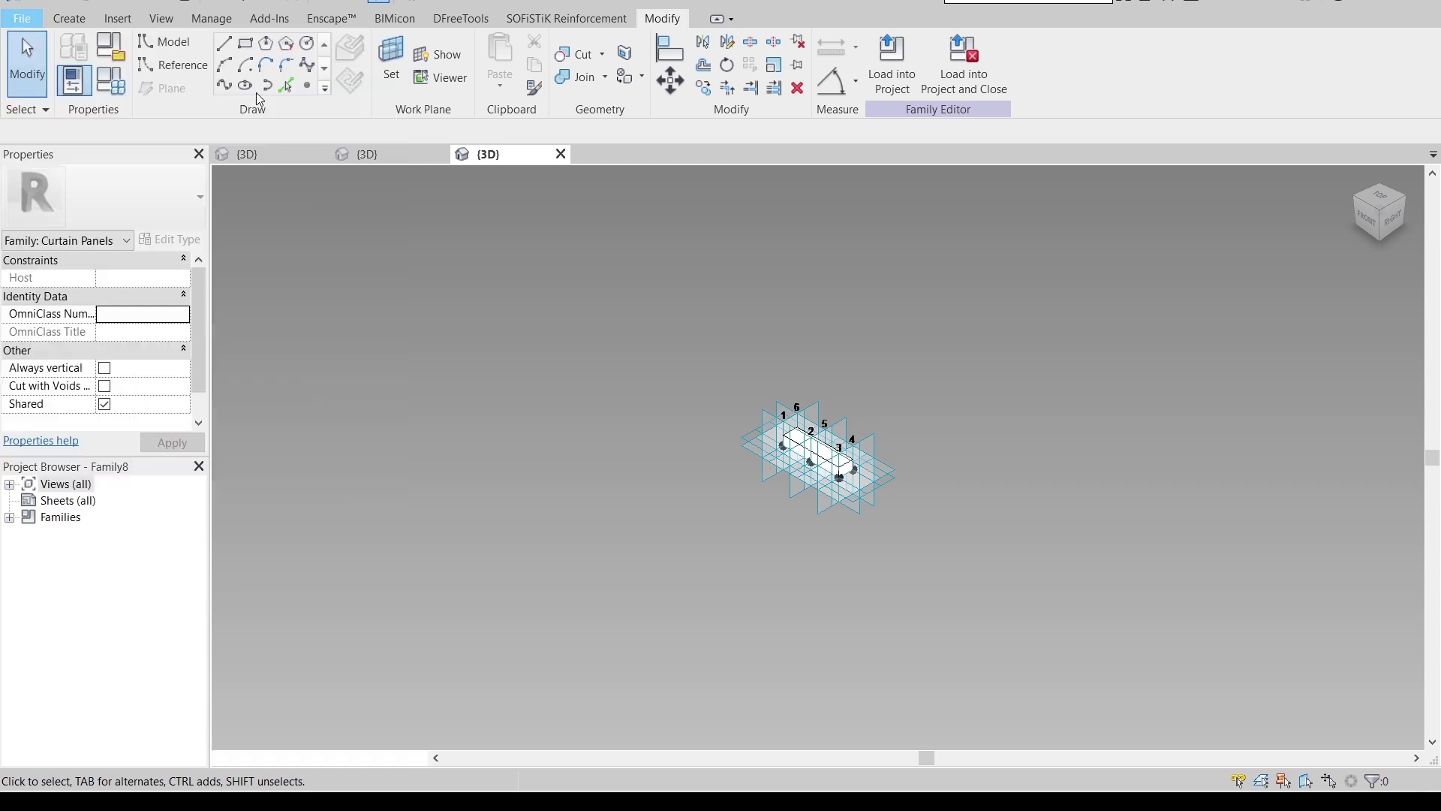
pyautogui.click(689, 355)
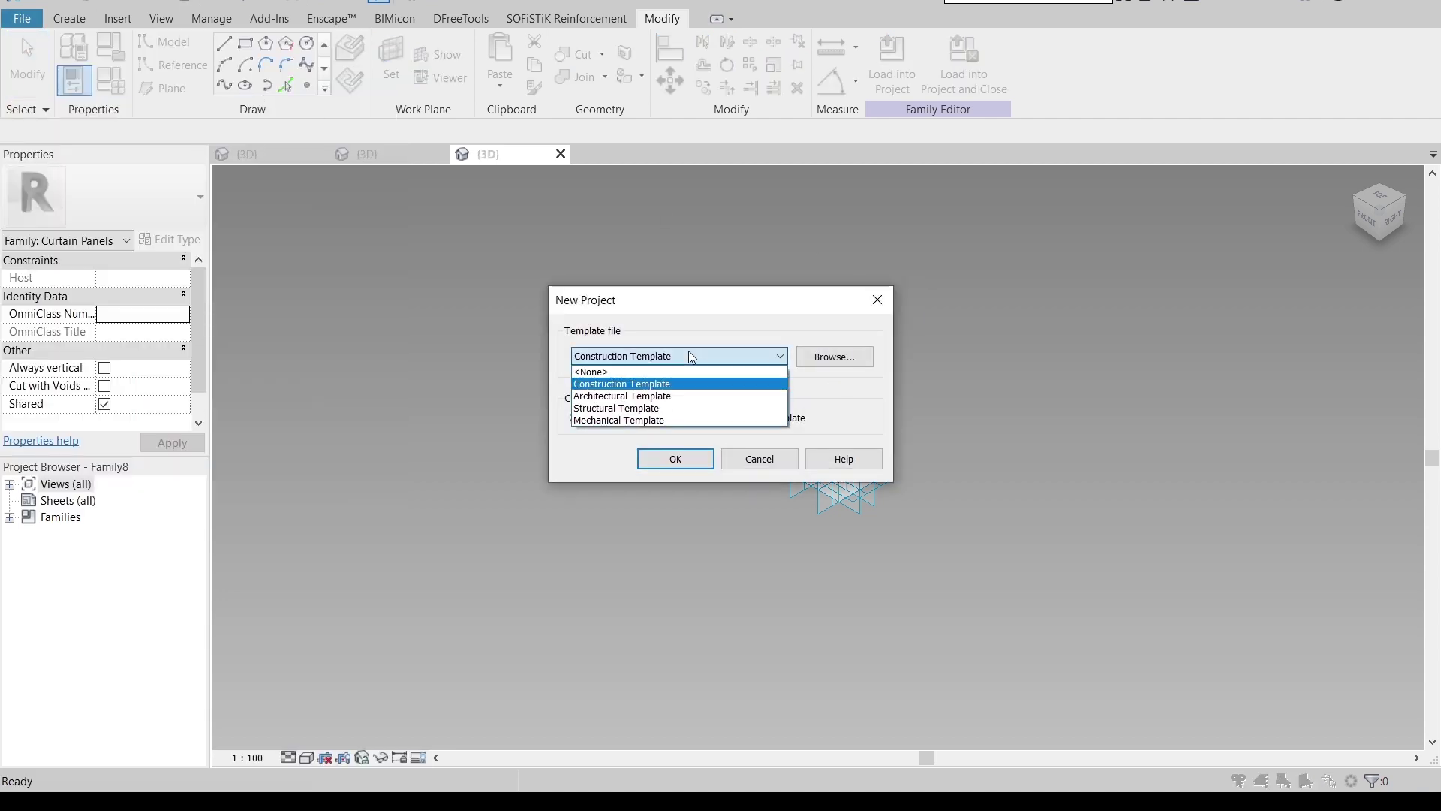
pyautogui.click(623, 397)
pyautogui.click(675, 459)
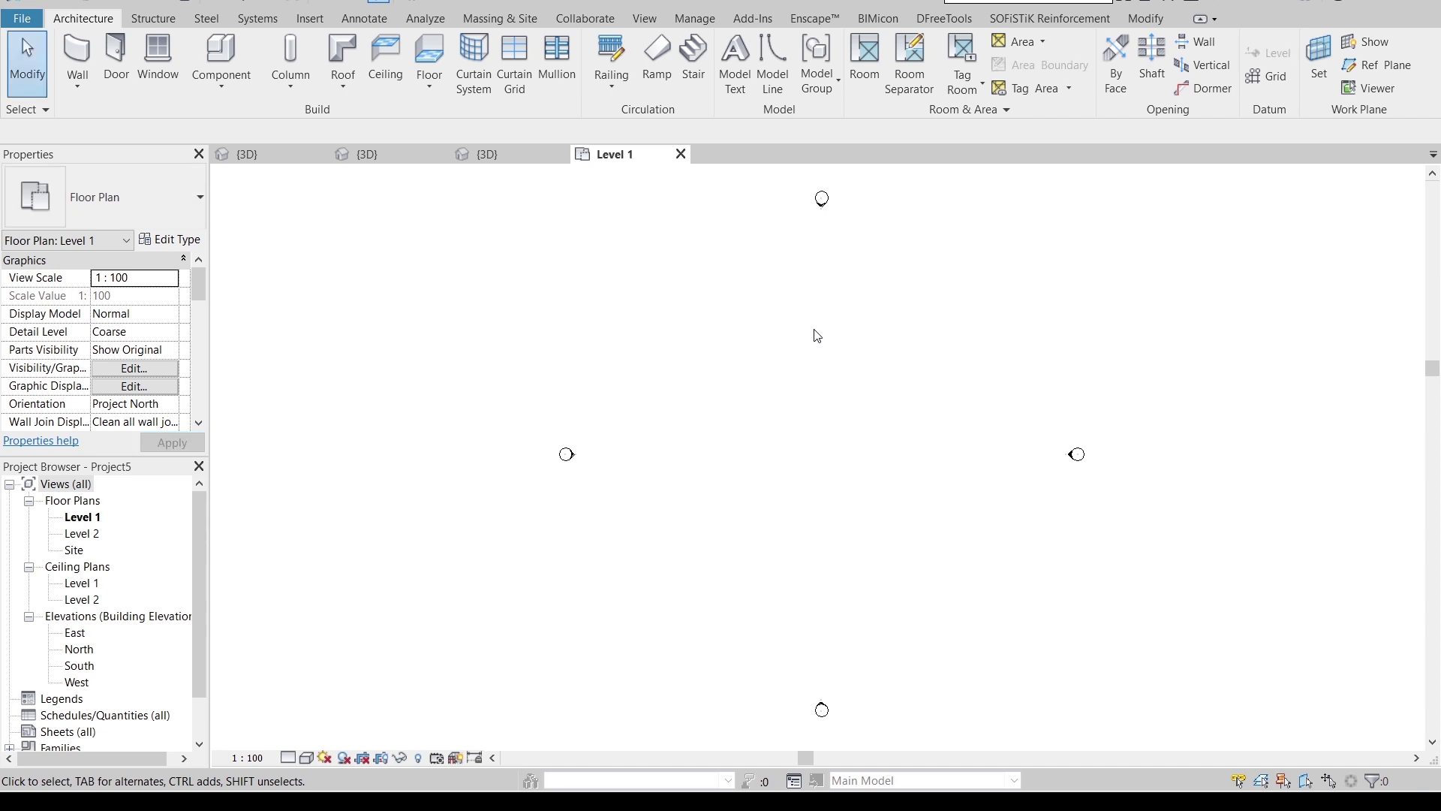
# - Go to the Massing & Site tools and start an In-Place Mass
pyautogui.moveTo(931, 435); pyautogui.dragTo(813, 441, button='middle')
pyautogui.click(463, 22)
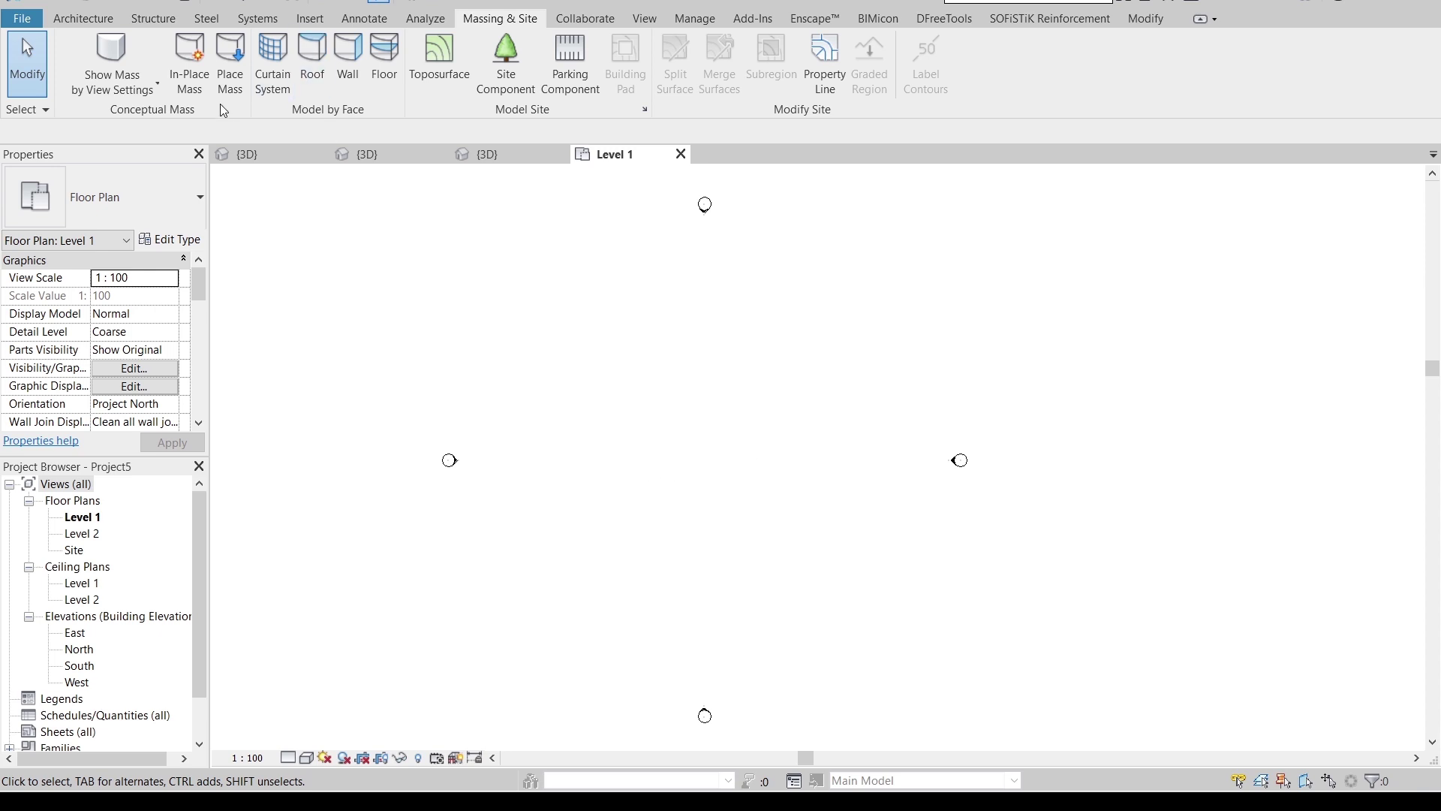
pyautogui.click(189, 60)
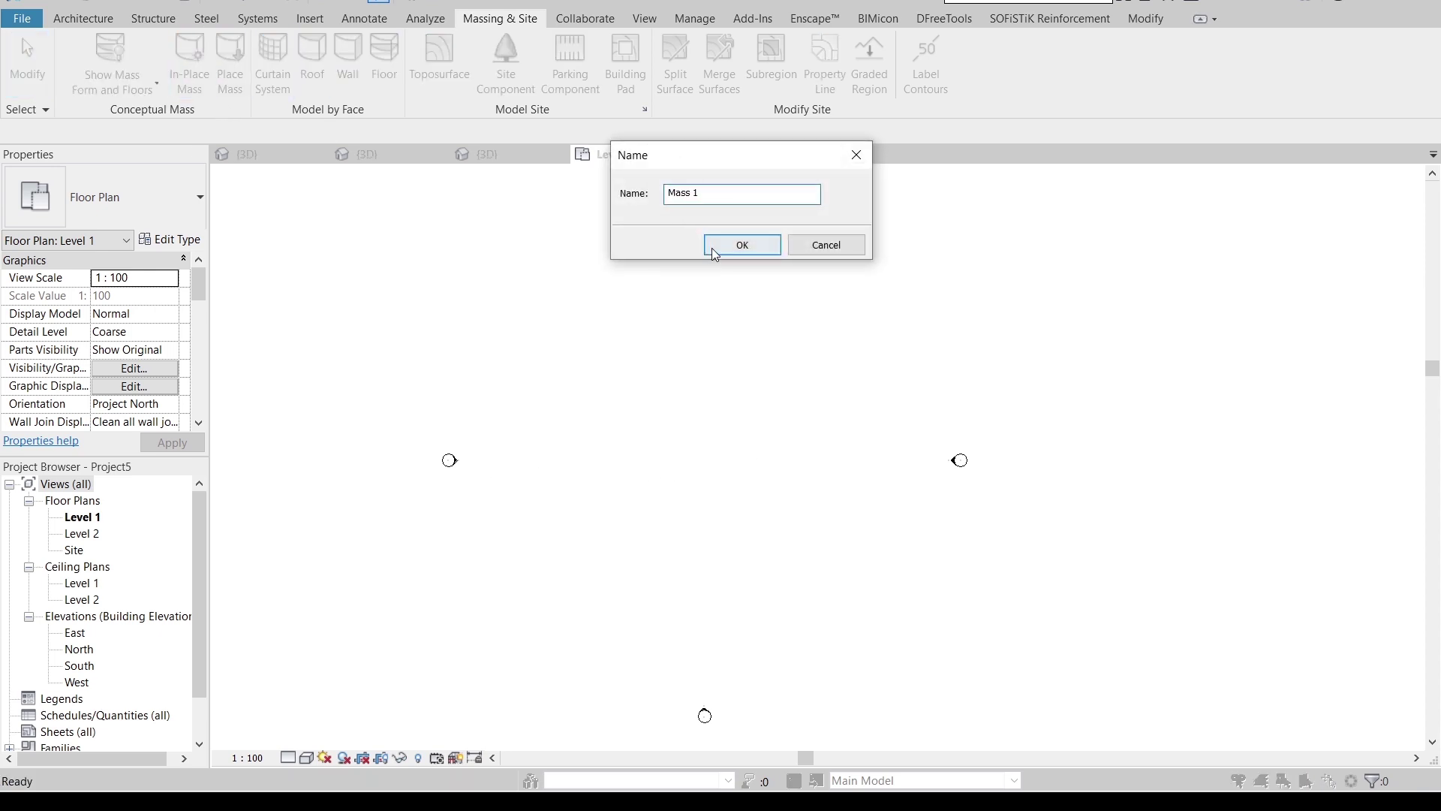
# - Accept the name Mass 1, then cancel the in-place mass
pyautogui.click(741, 246)
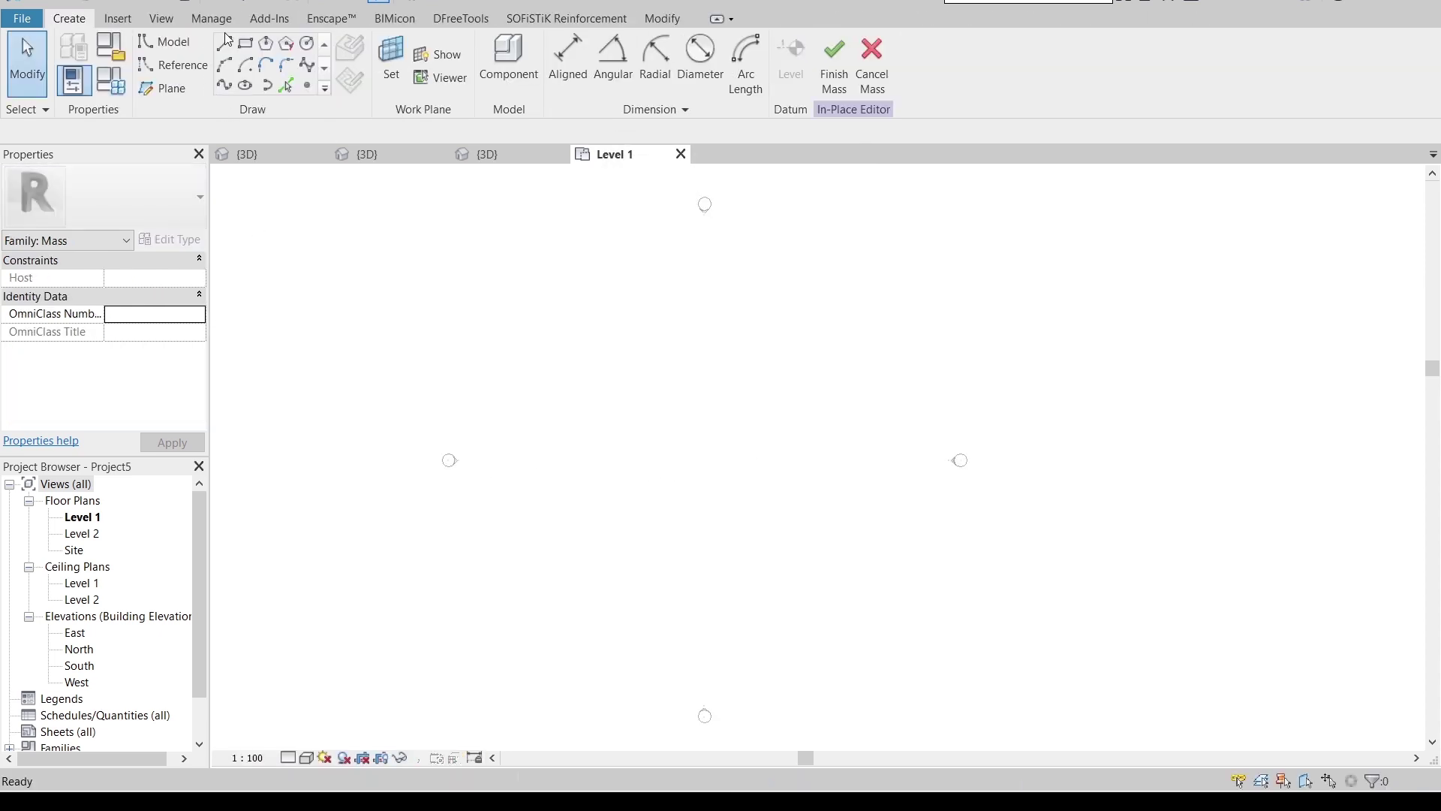
pyautogui.click(626, 453)
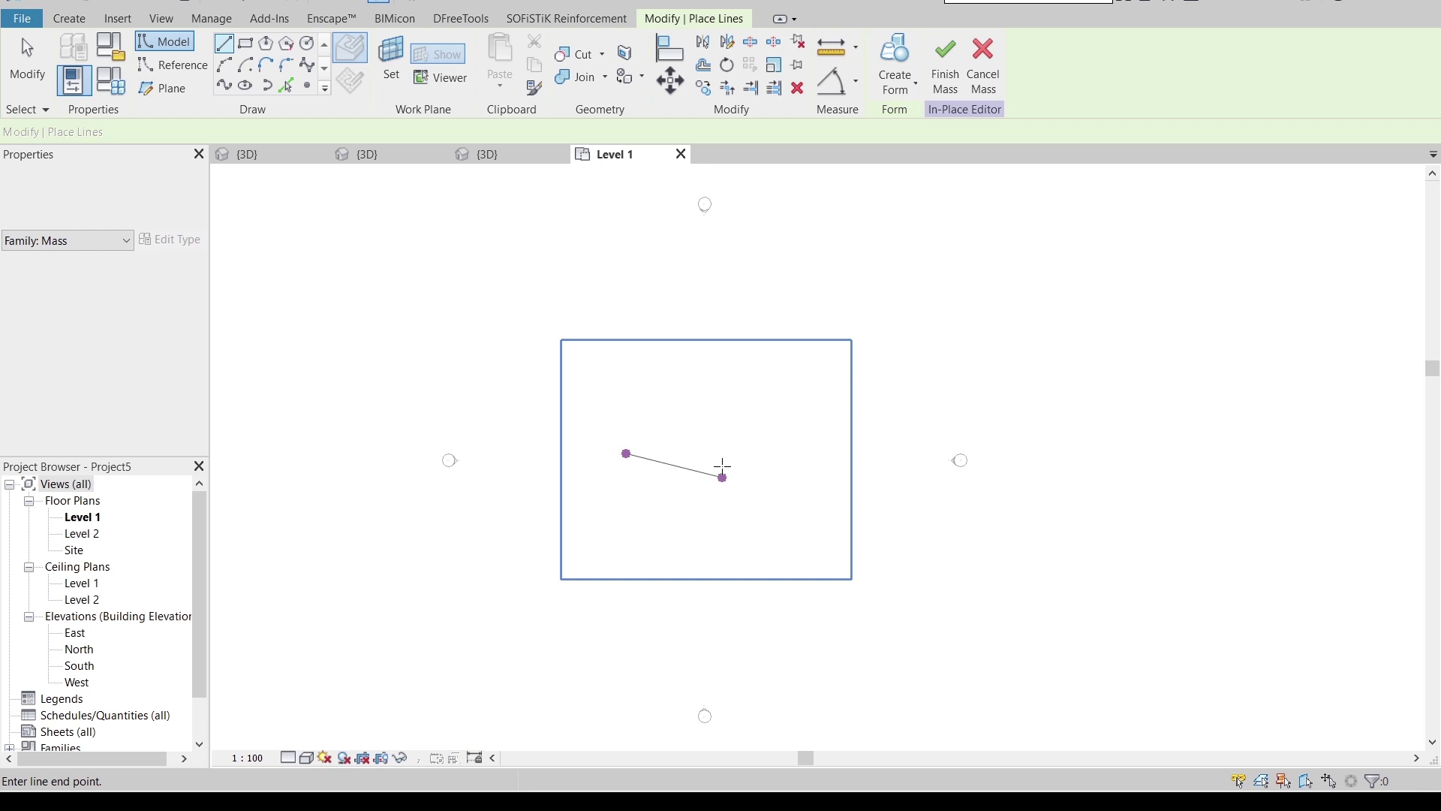
pyautogui.press('Escape')
pyautogui.press('Escape')
pyautogui.click(925, 71)
pyautogui.click(762, 421)
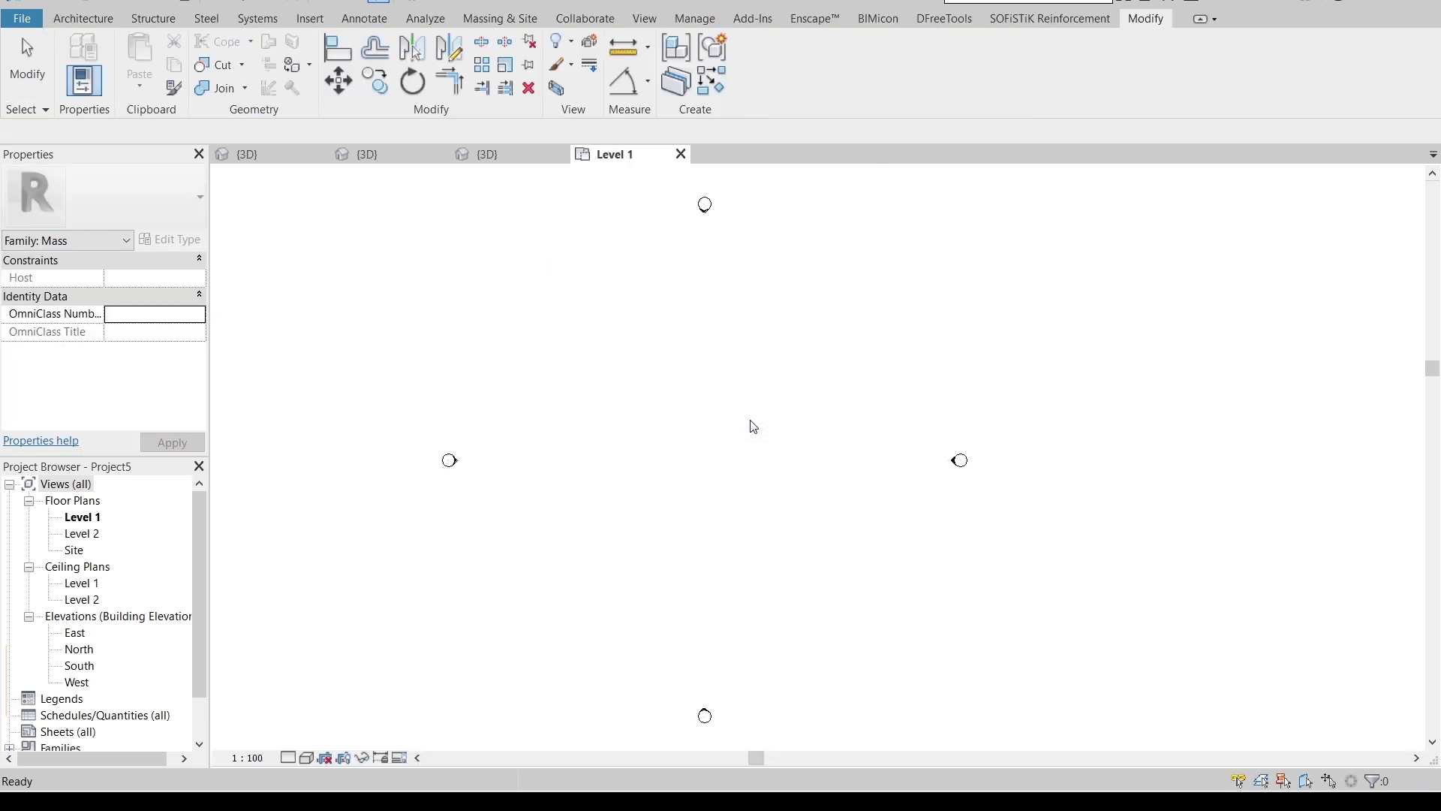
# - Draw a 4000-long model line on the Level 1 plan using LI
pyautogui.scroll(1, 754, 425)
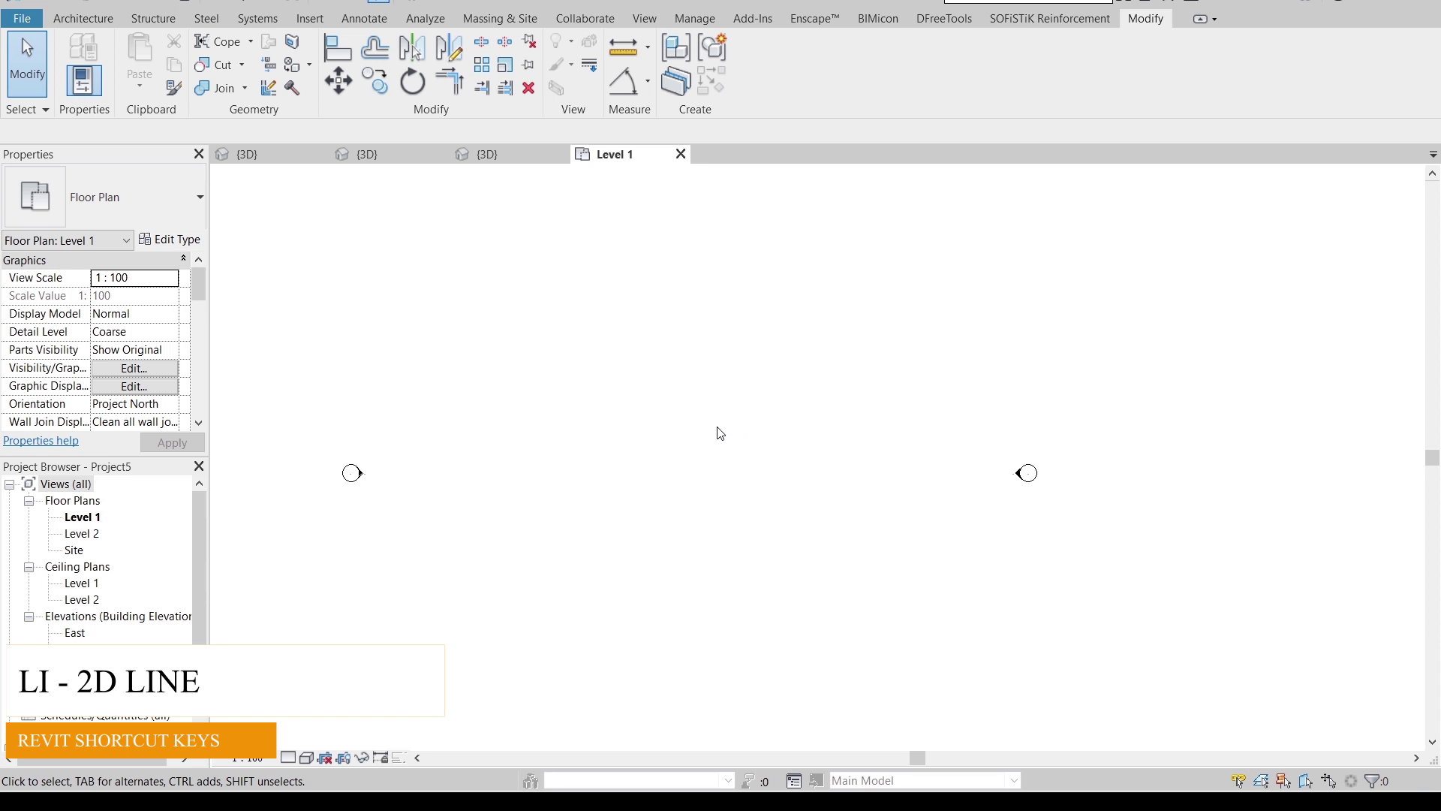
pyautogui.press('l')
pyautogui.press('i')
pyautogui.click(566, 419)
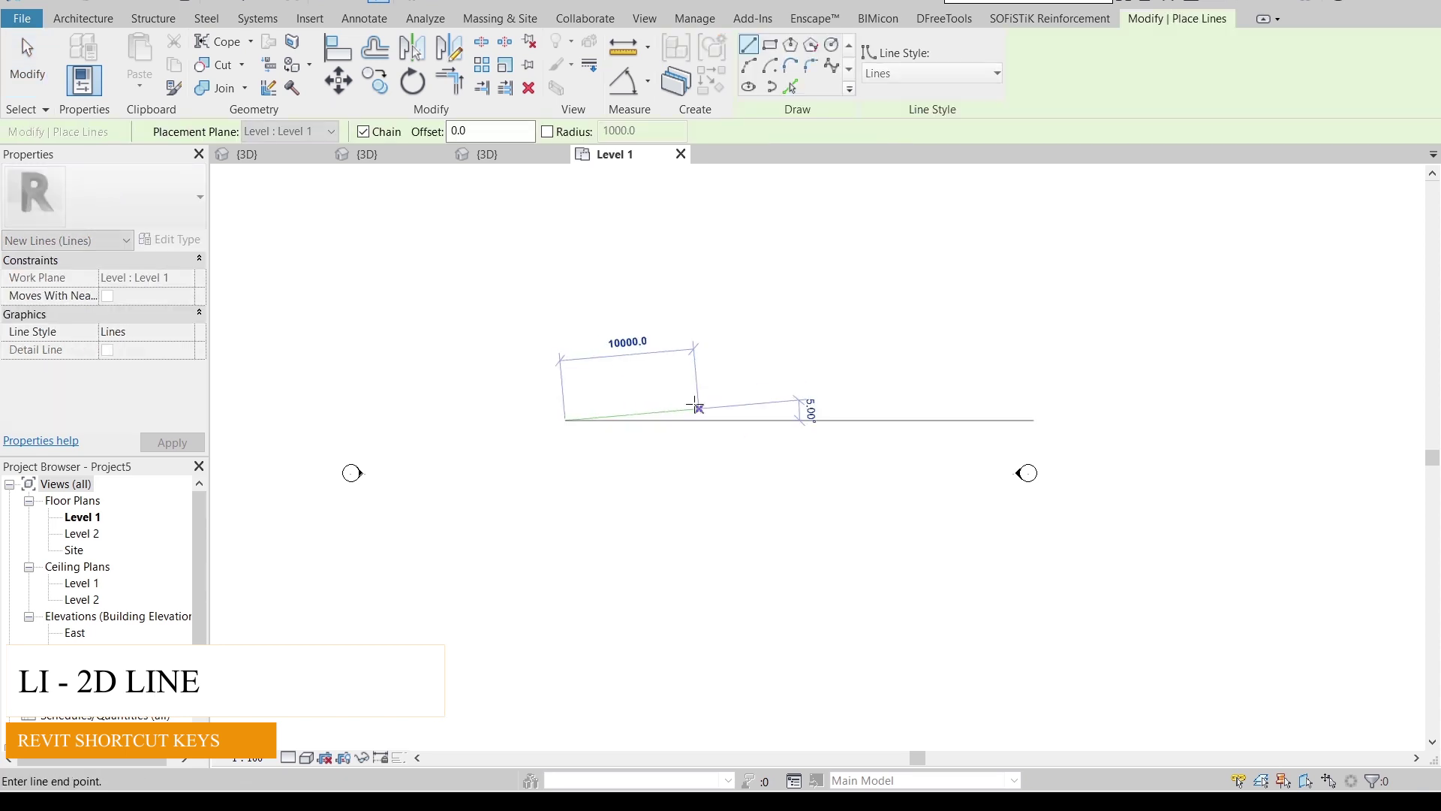
pyautogui.write('4000')
pyautogui.press('Return')
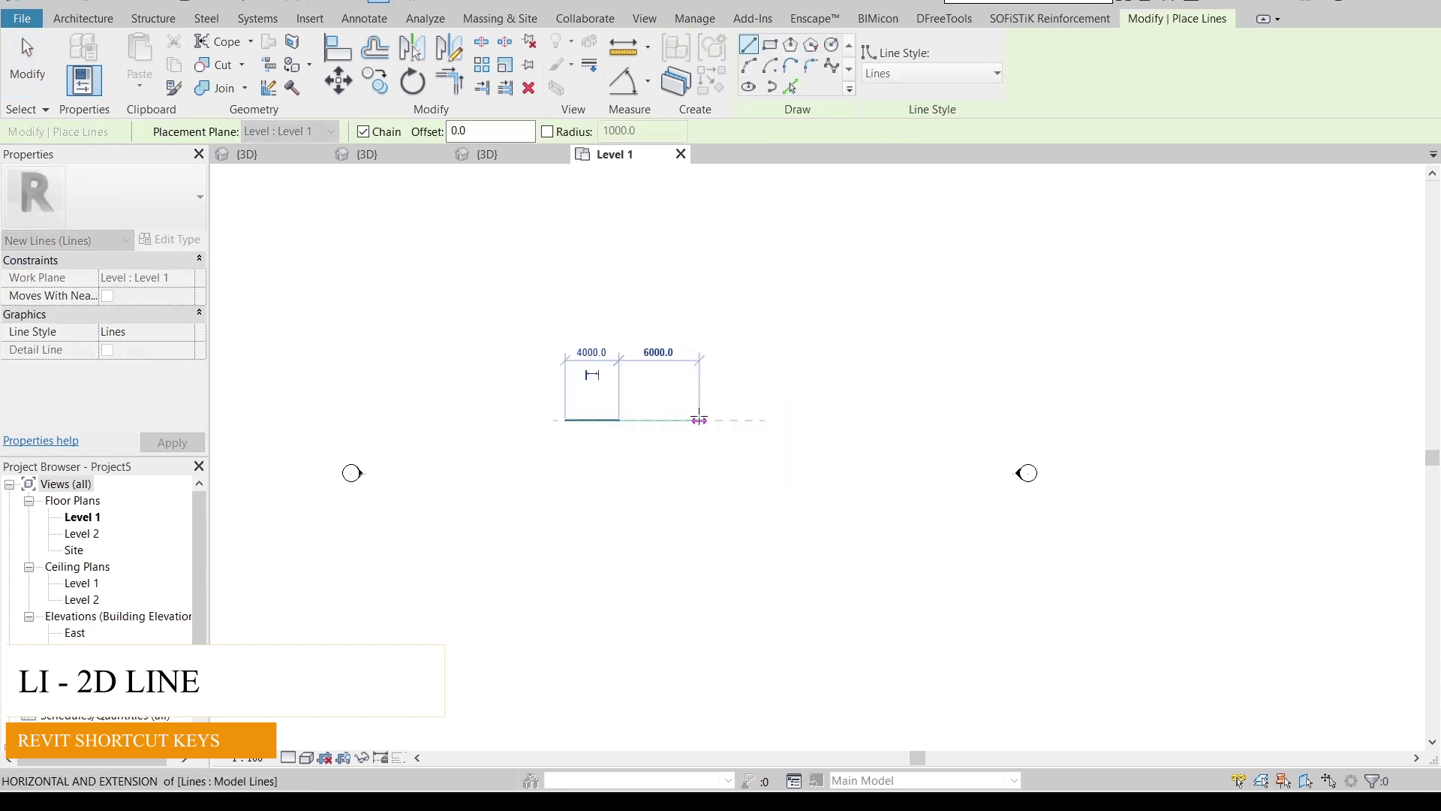
pyautogui.press('Escape')
pyautogui.press('Escape')
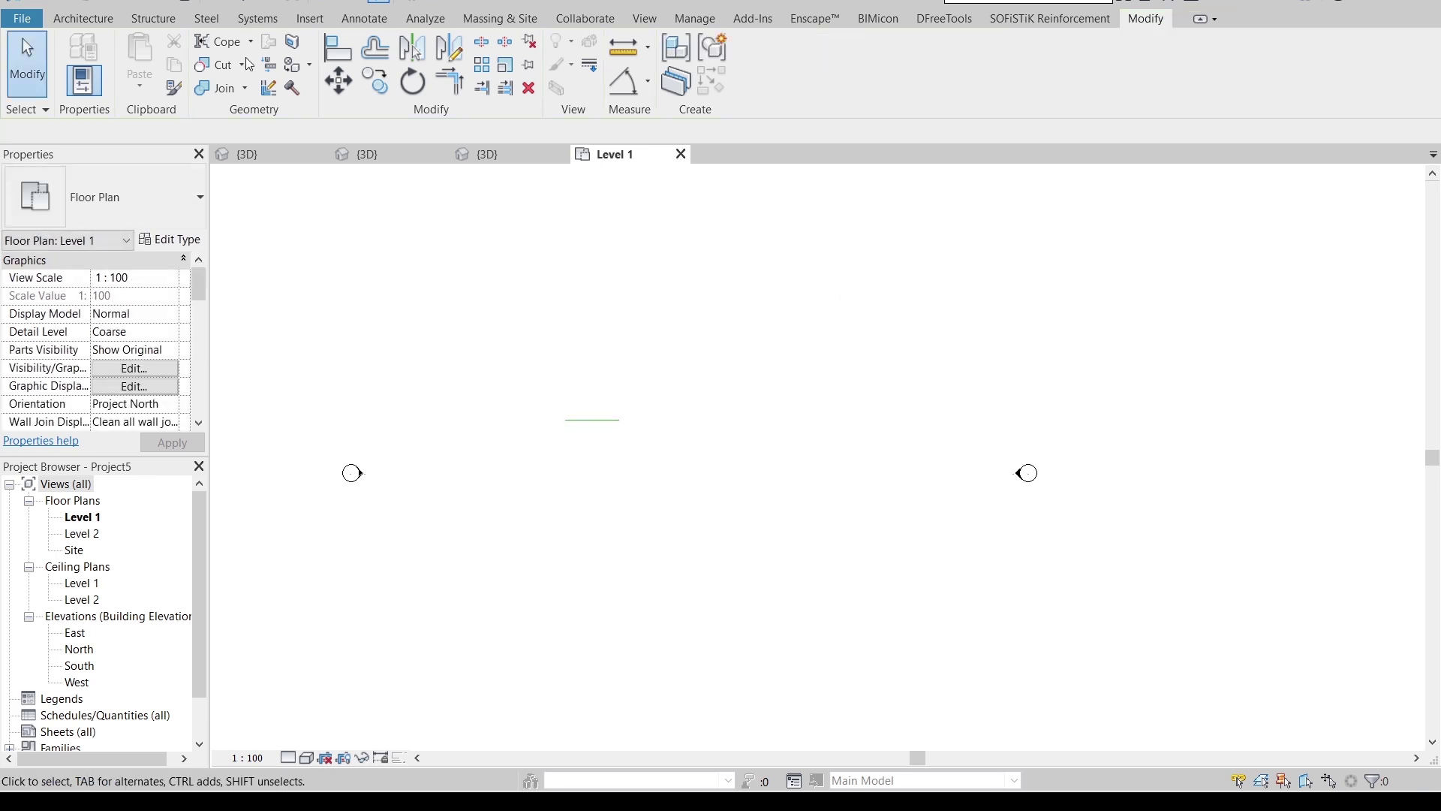
pyautogui.click(504, 20)
# - Start a new in-place mass named Mass 1 and switch to the 3D view
pyautogui.click(205, 81)
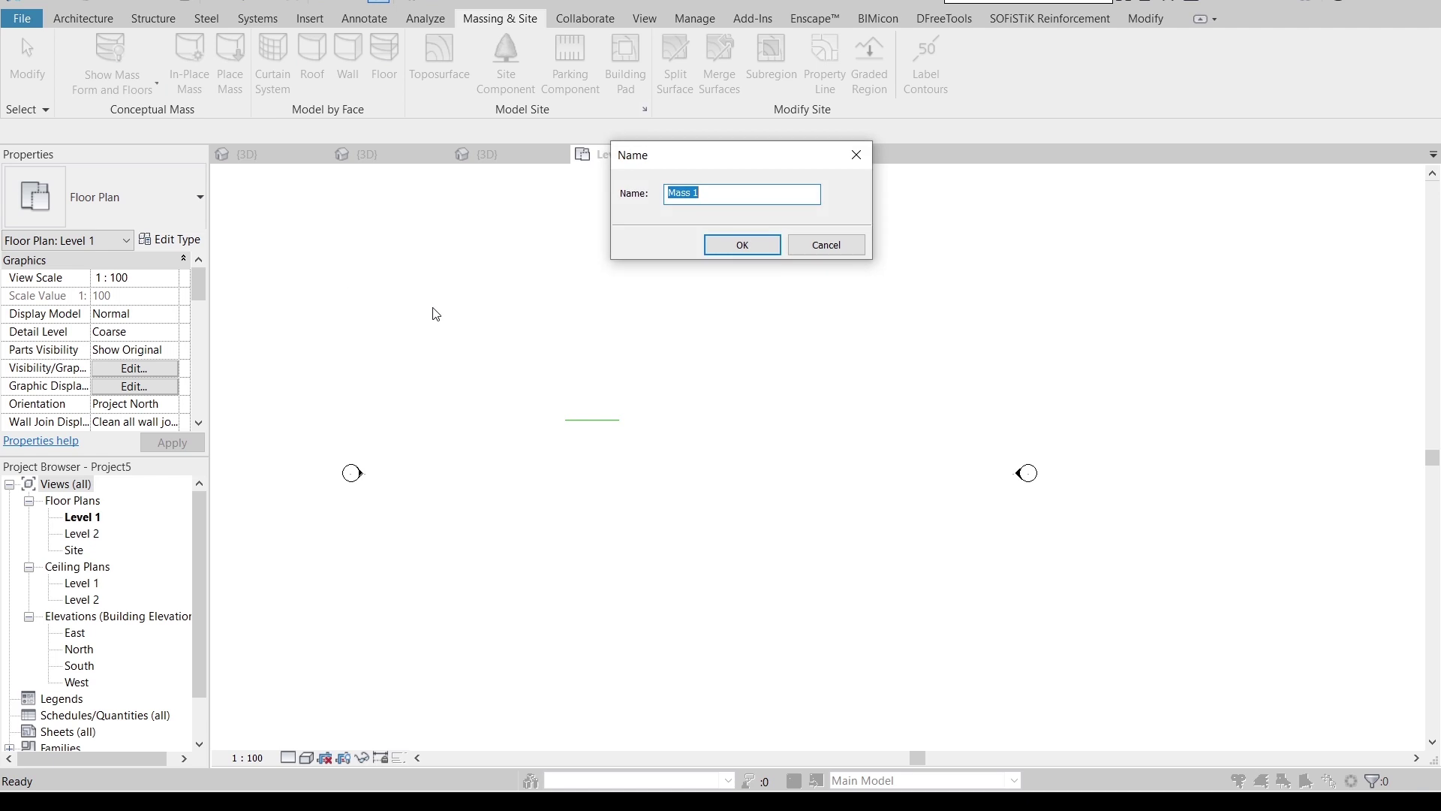
pyautogui.click(743, 246)
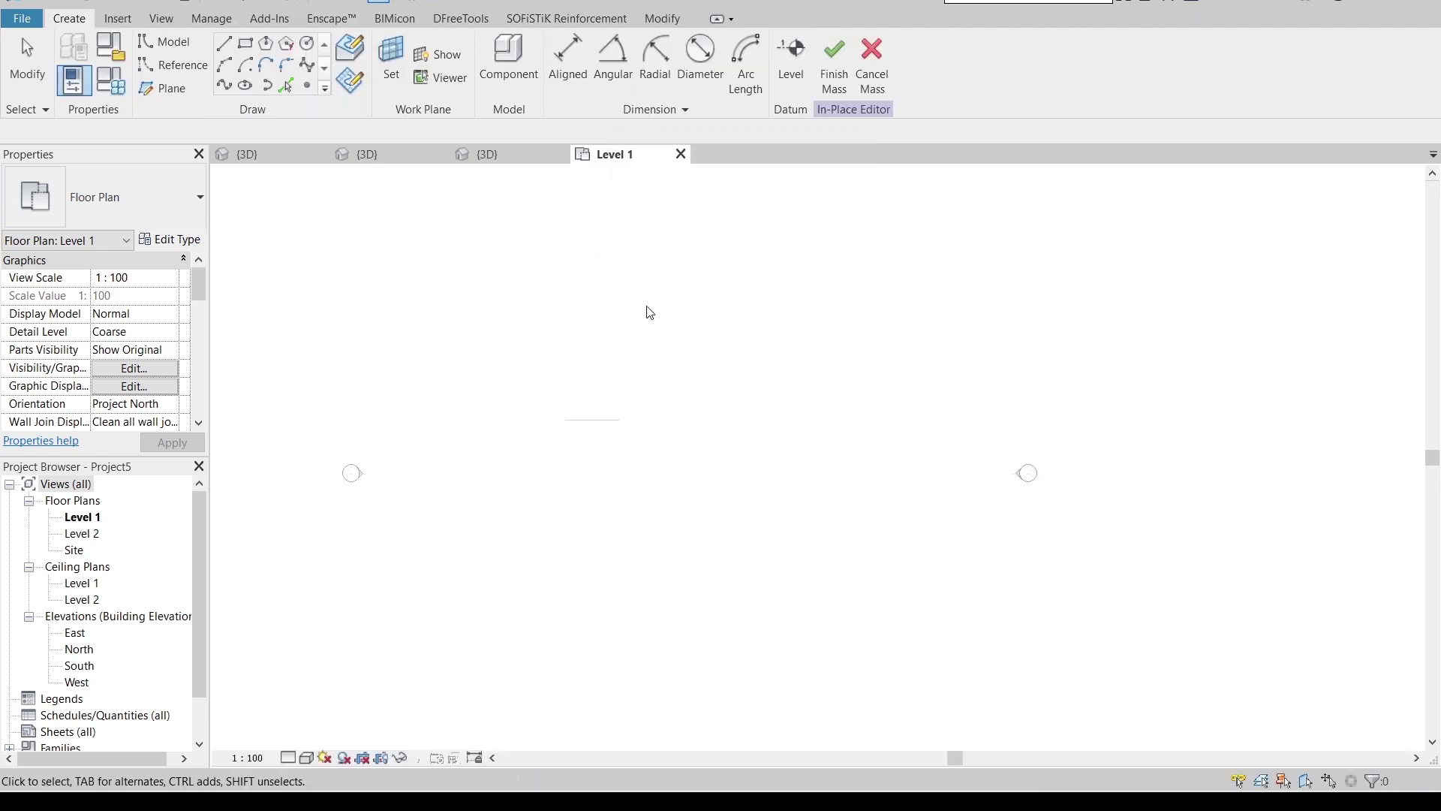
pyautogui.click(290, 87)
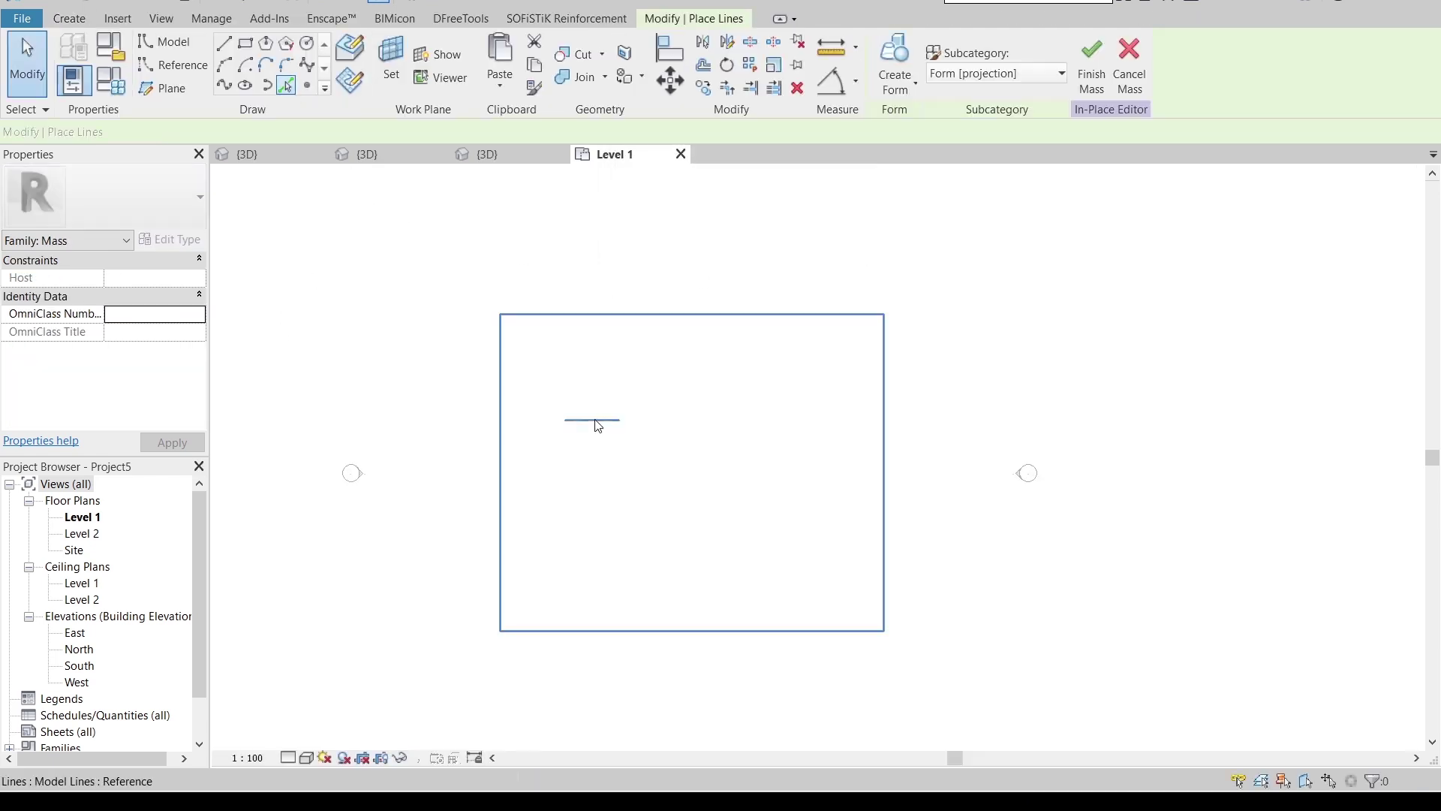
pyautogui.press('Escape')
pyautogui.press('Escape')
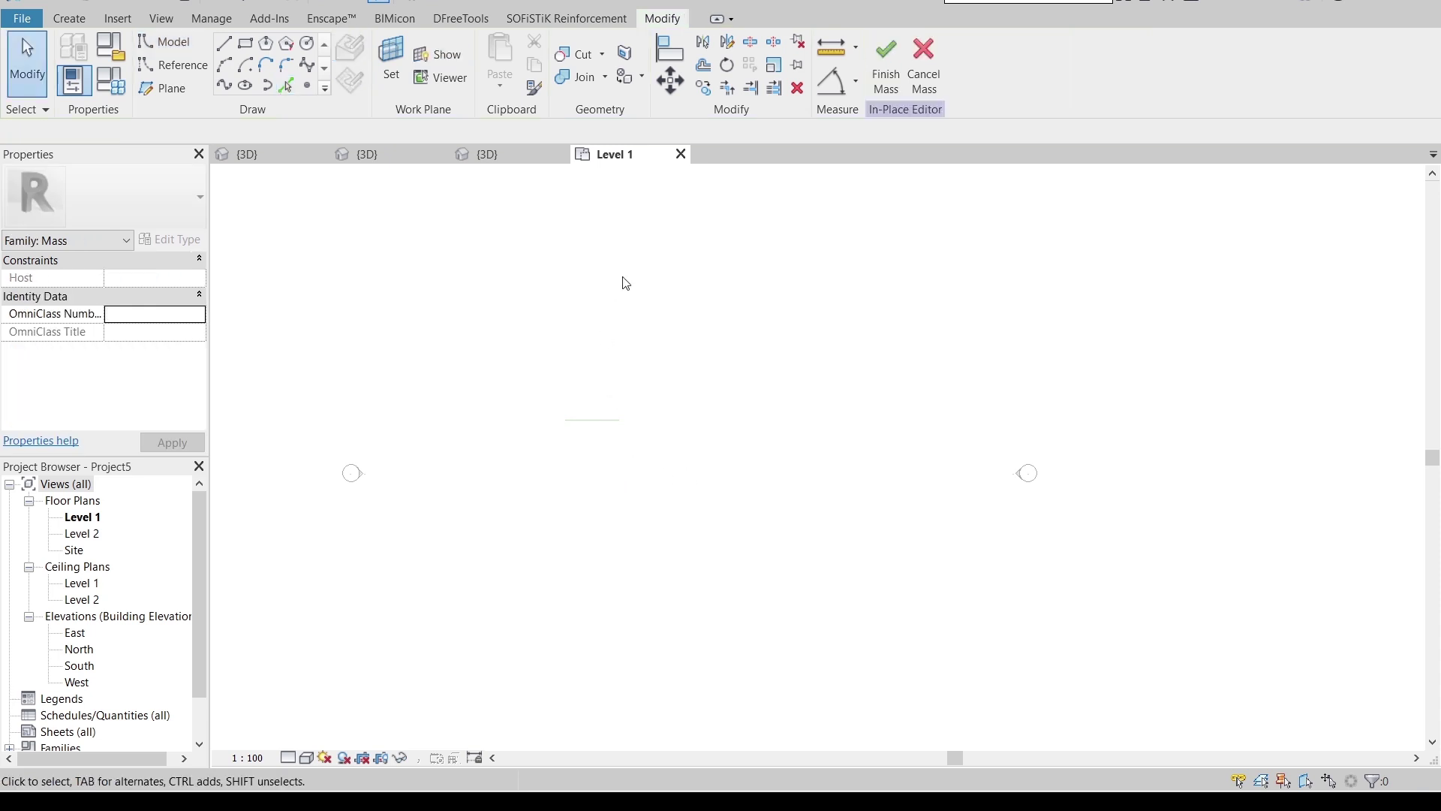
pyautogui.click(331, 4)
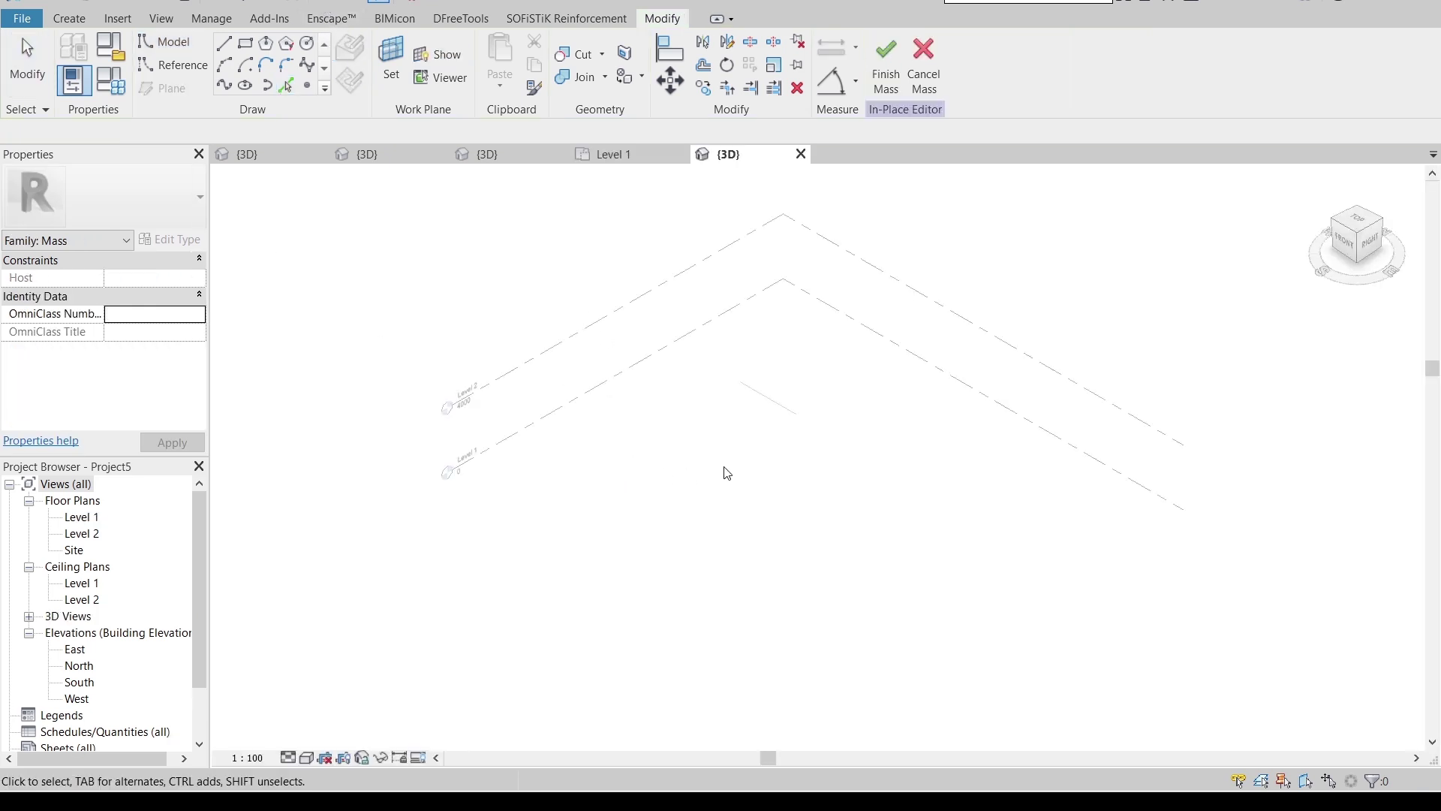
# - Extrude the 4000 mm line into a solid surface form and raise its top to Level 2
pyautogui.click(786, 412)
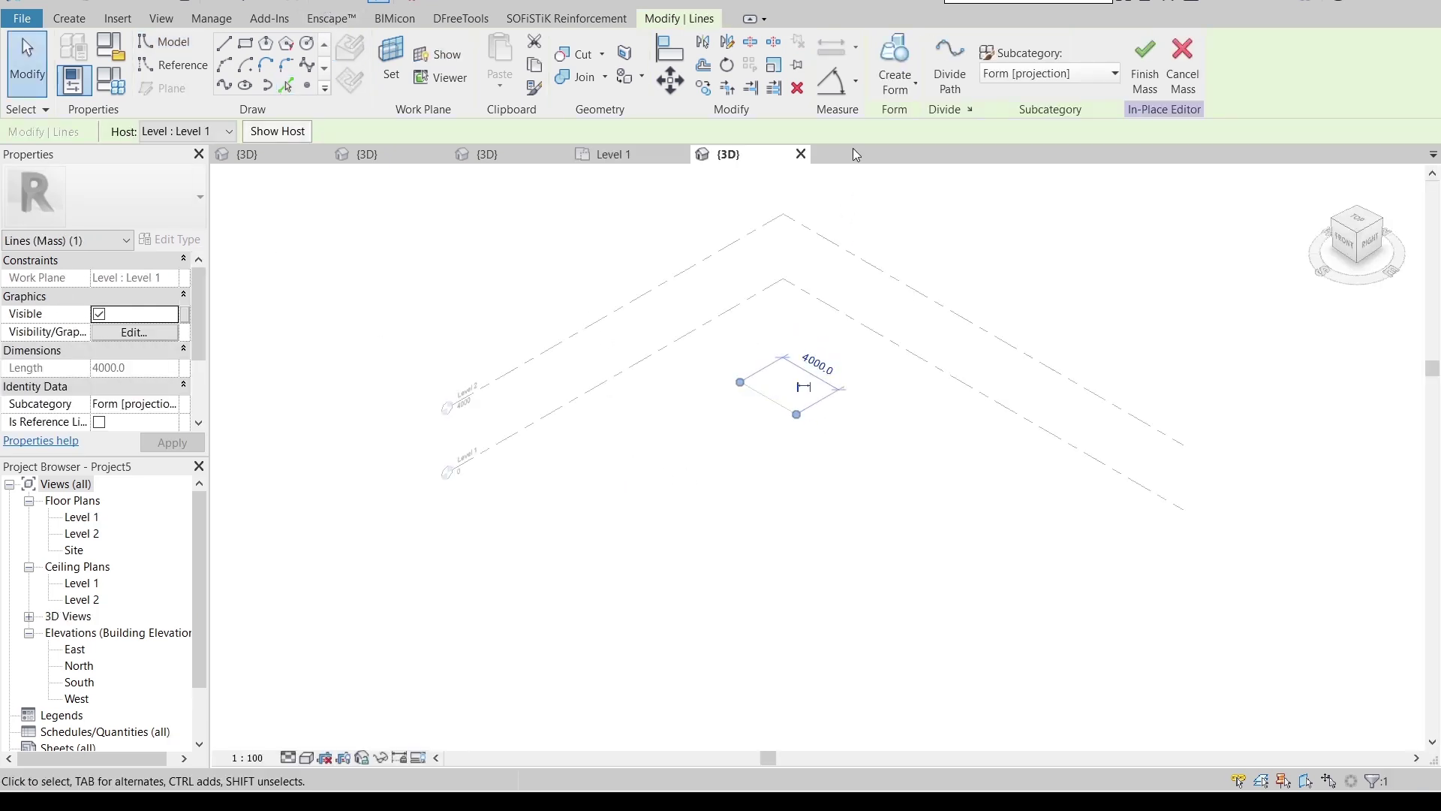
pyautogui.click(879, 96)
pyautogui.click(878, 115)
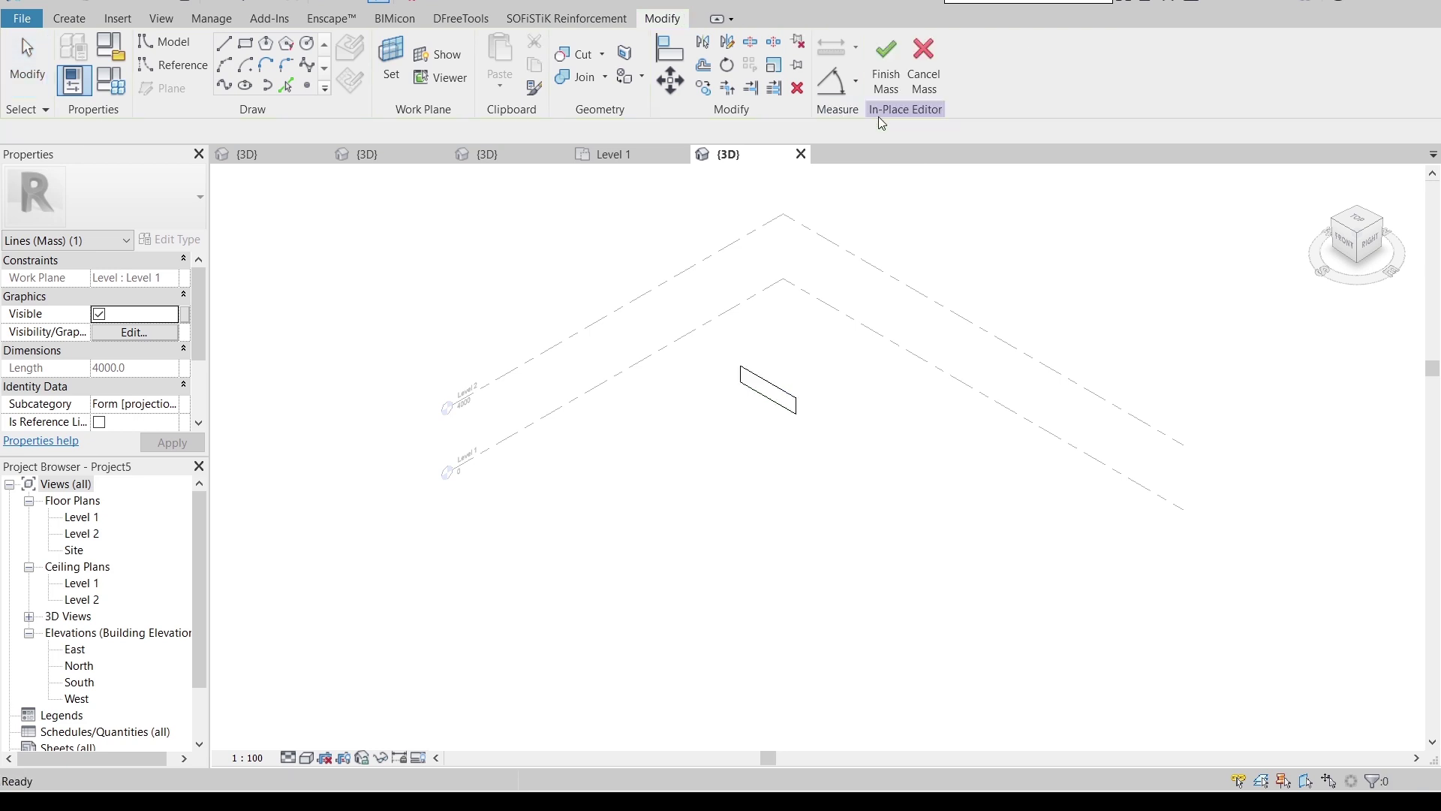
pyautogui.click(1351, 246)
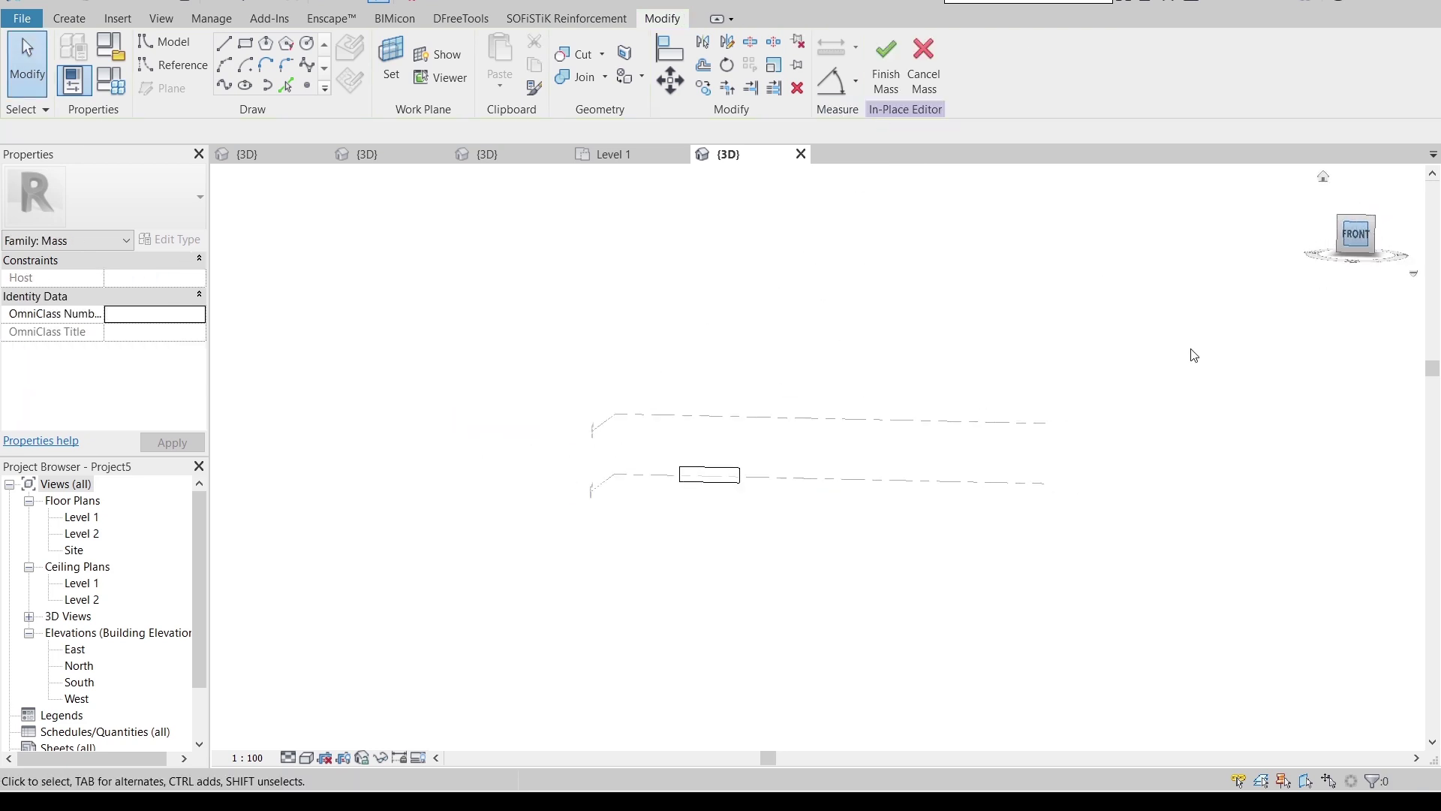
pyautogui.click(704, 471)
pyautogui.moveTo(711, 417); pyautogui.dragTo(716, 373)
pyautogui.click(530, 492)
pyautogui.keyDown('shift'); pyautogui.moveTo(876, 528); pyautogui.dragTo(759, 573, button='middle'); pyautogui.keyUp('shift')
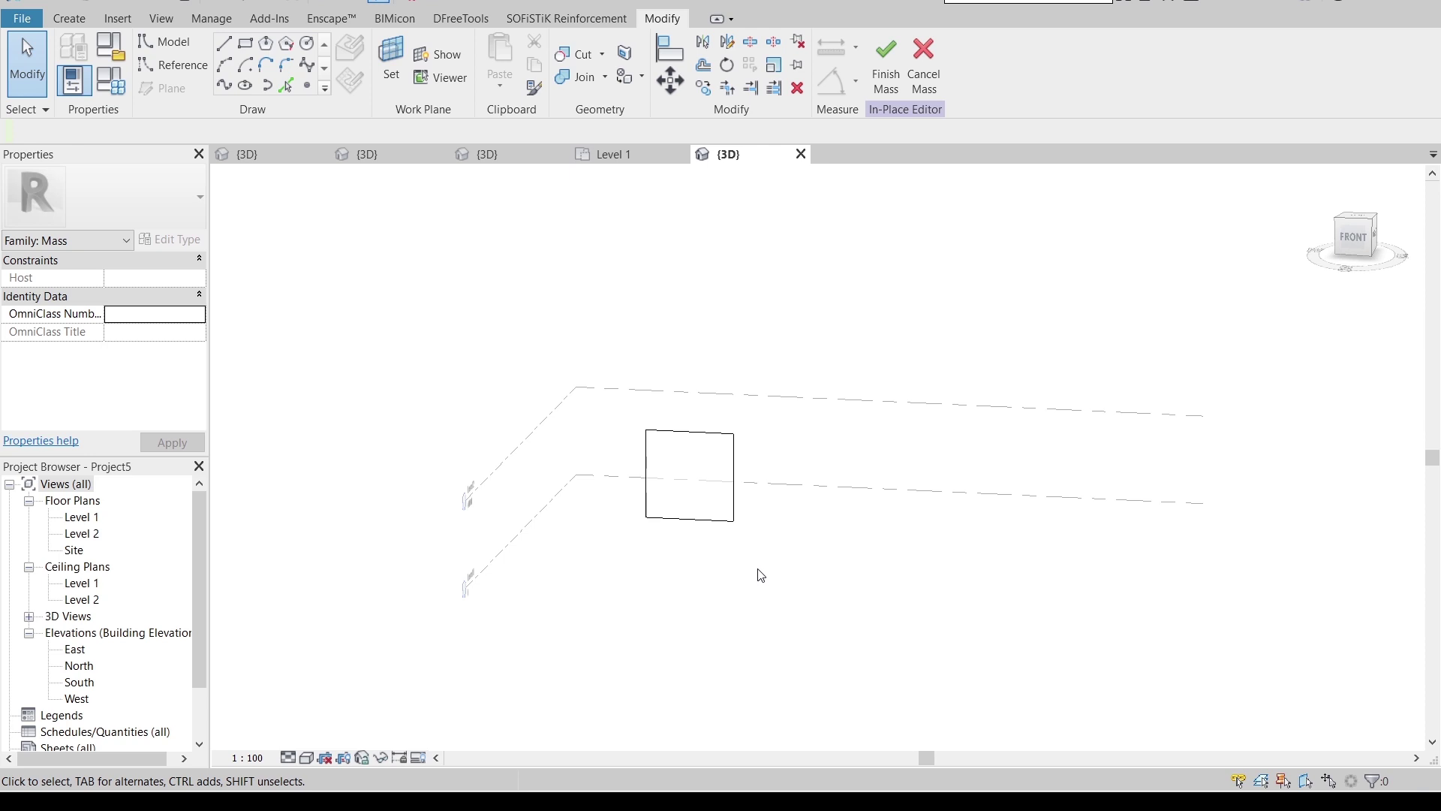
pyautogui.click(717, 513)
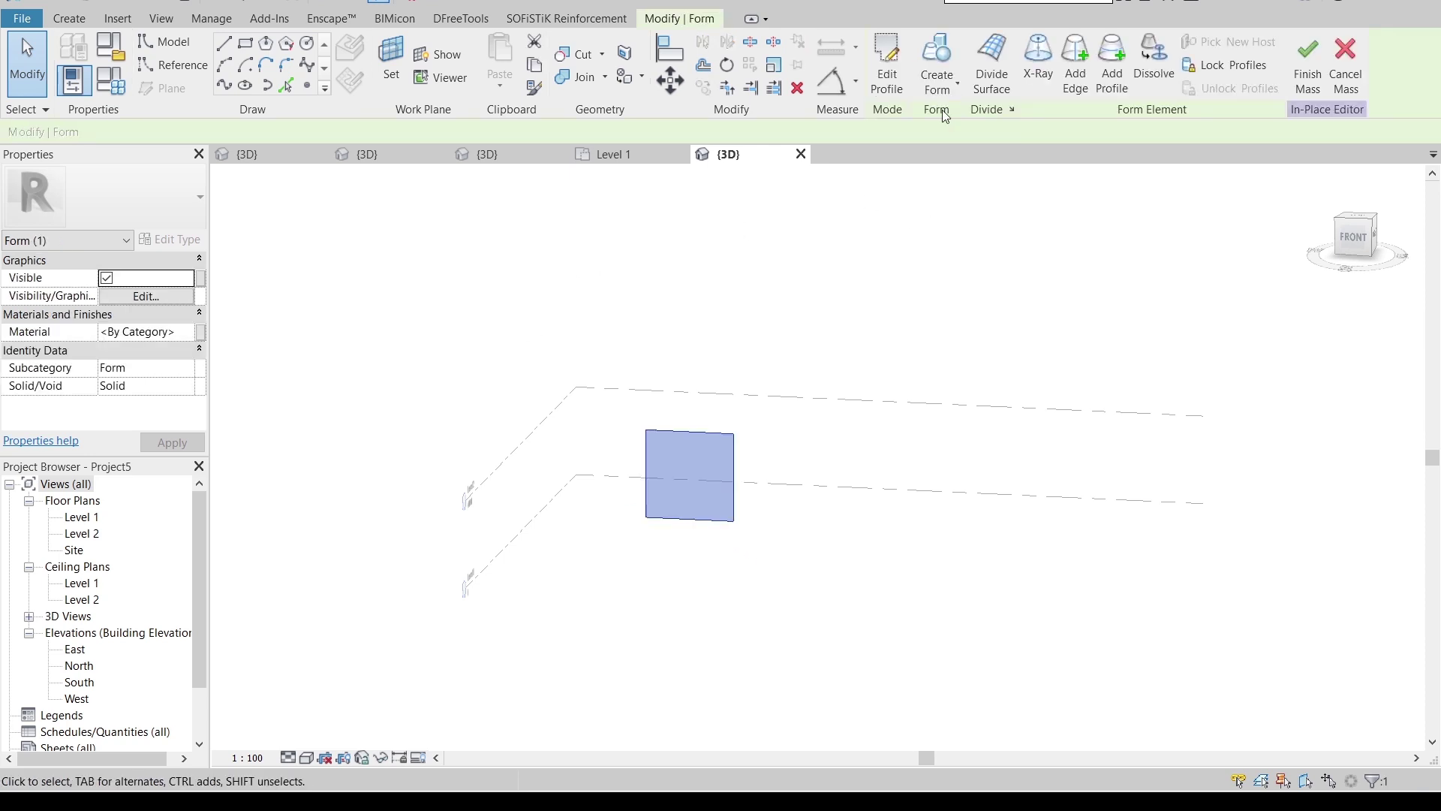
# - Divide the mass surface with the 1/2 Step pattern and 20 V-grid divisions
pyautogui.click(984, 48)
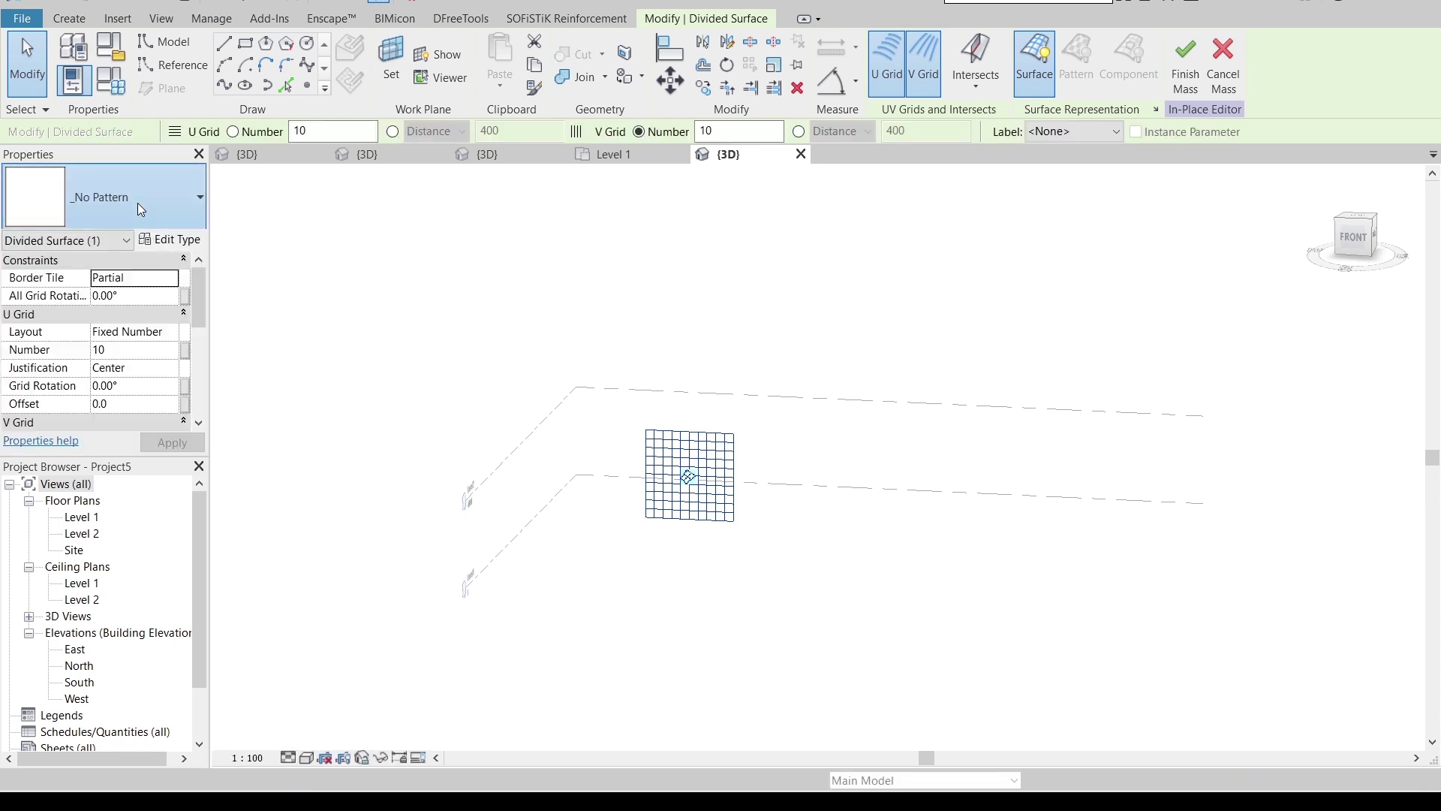
pyautogui.click(137, 203)
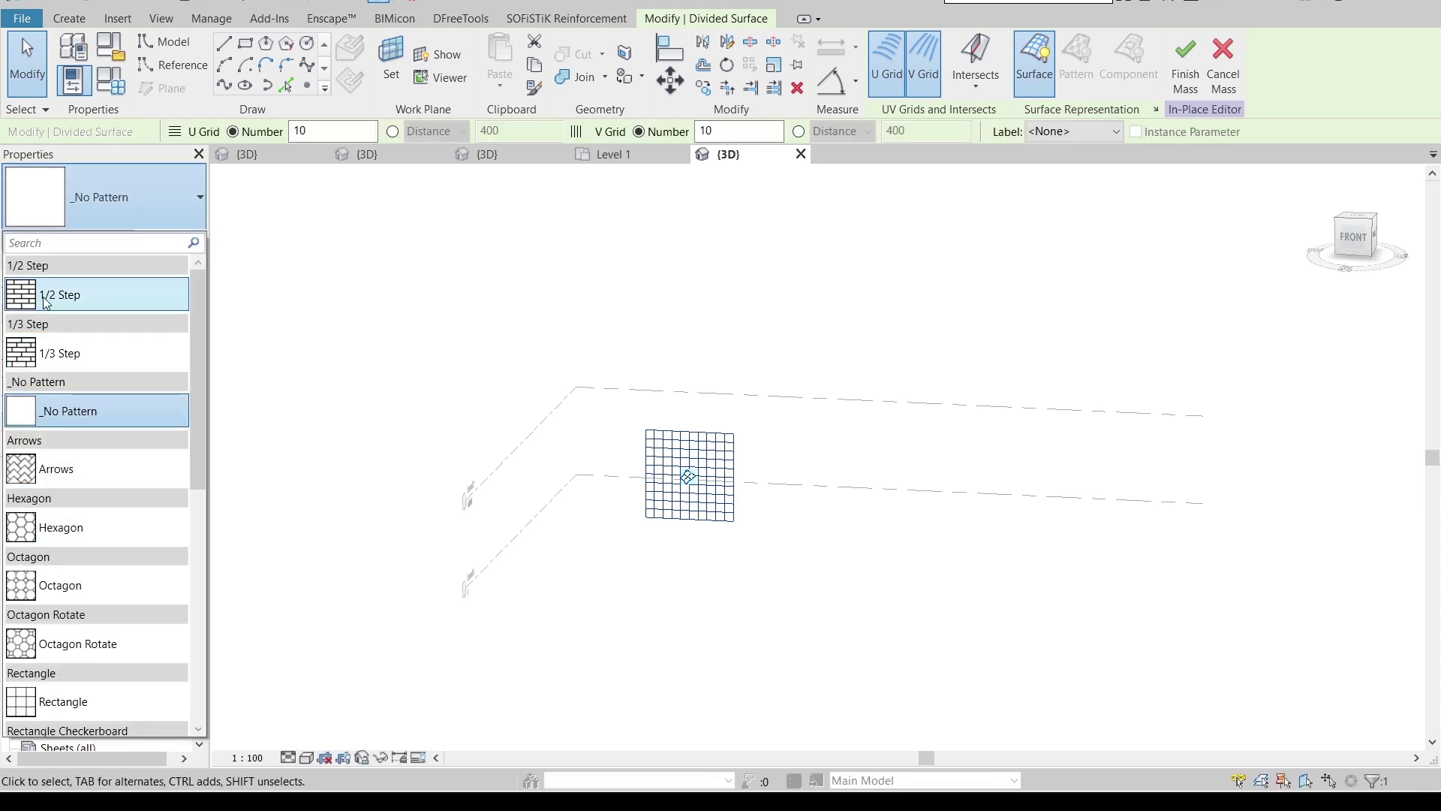
pyautogui.click(67, 298)
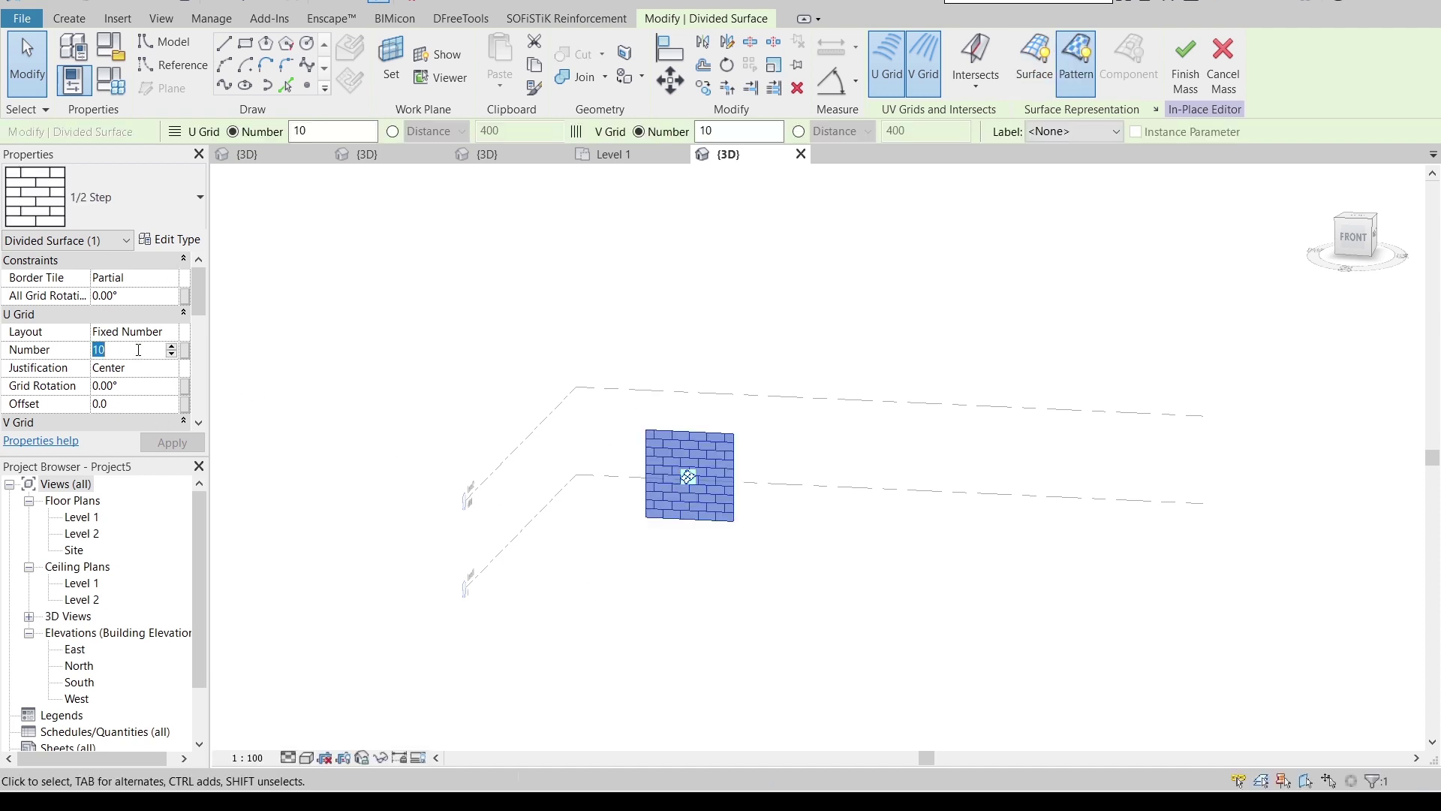
pyautogui.scroll(-2, 136, 351)
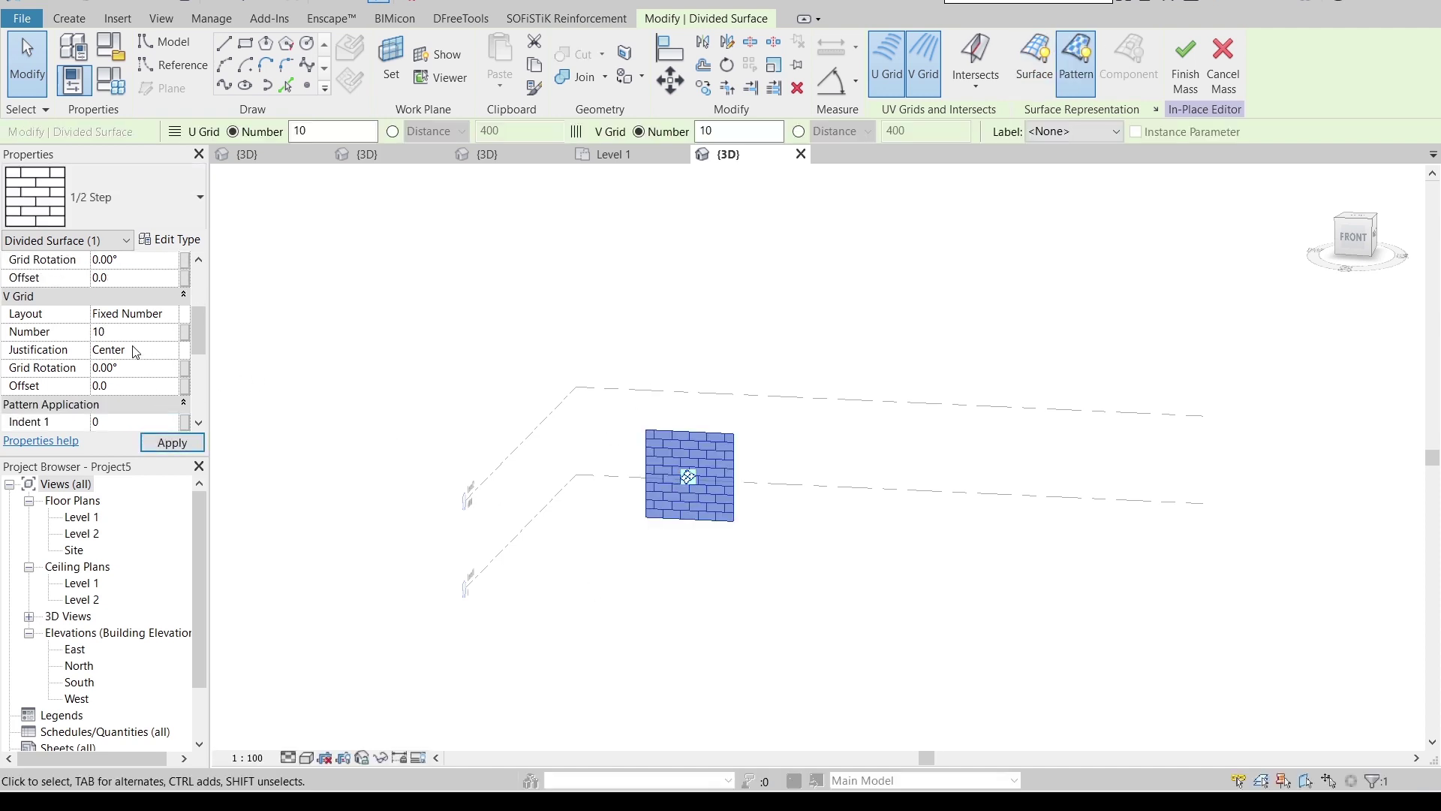
pyautogui.press('Return')
pyautogui.click(171, 442)
pyautogui.scroll(3, 621, 482)
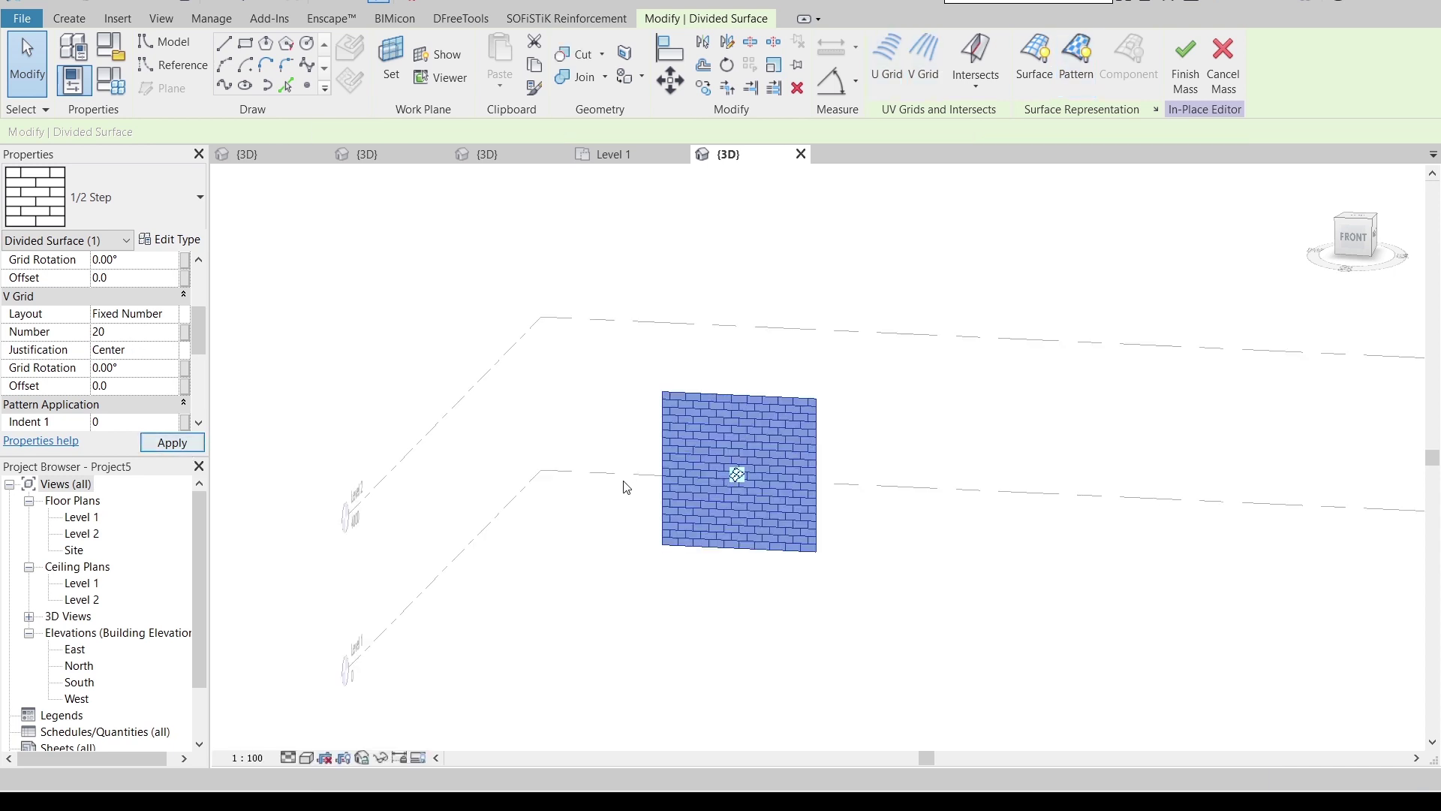
# - Load the Family8 curtain panel family into Project5
pyautogui.click(497, 156)
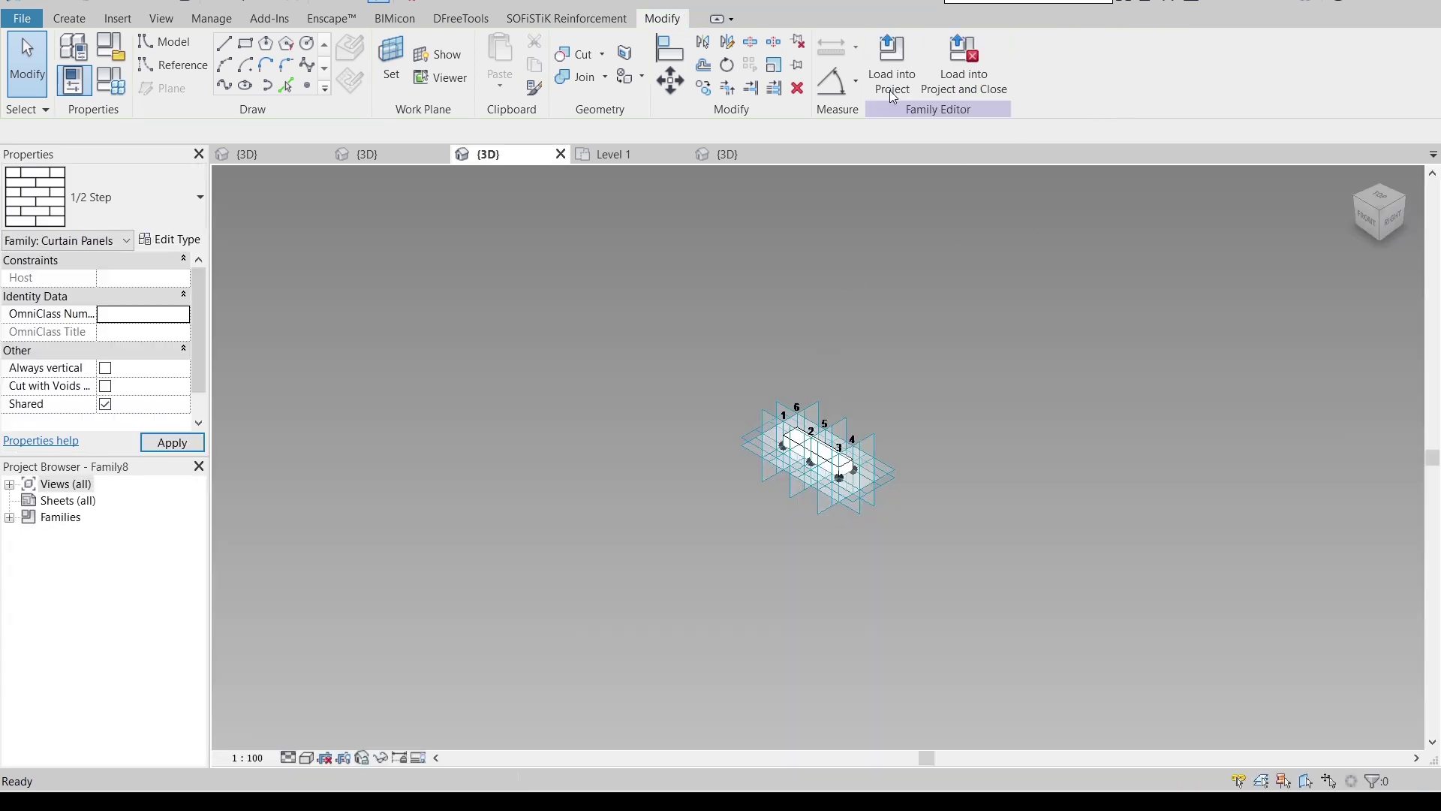
pyautogui.click(891, 71)
pyautogui.click(608, 329)
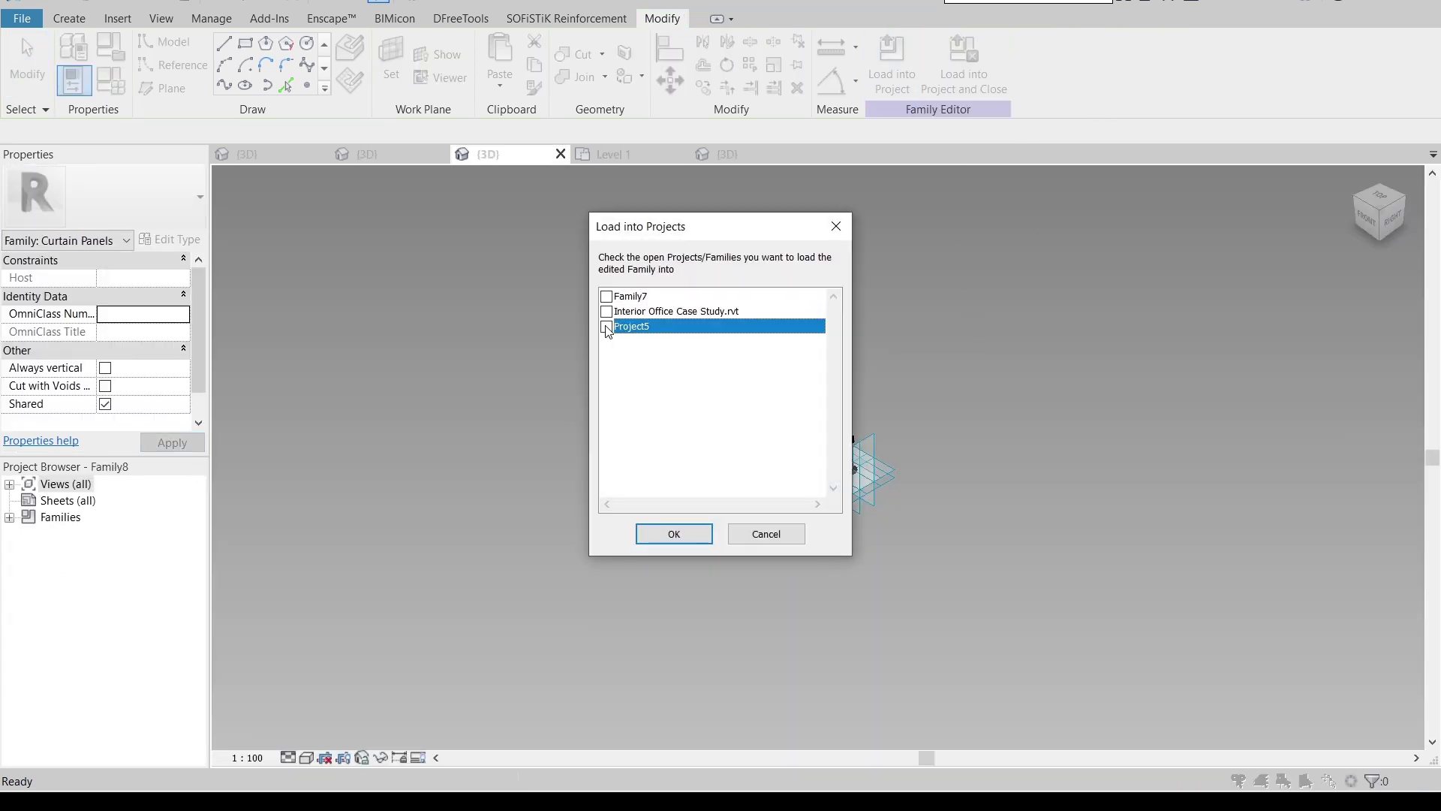
pyautogui.click(675, 541)
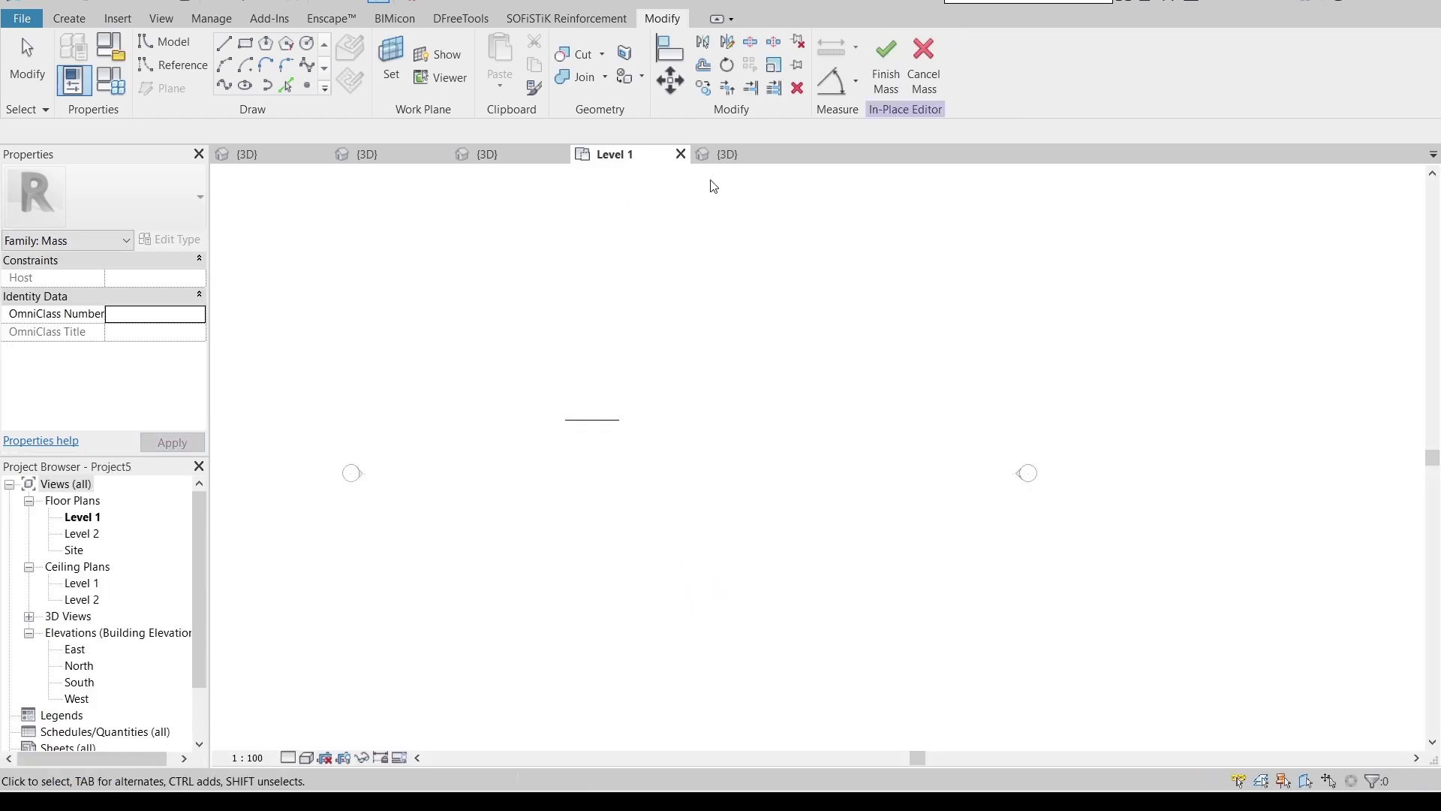
# - Apply the 1/2 Step Family8 brick panel type to the divided surface
pyautogui.click(731, 161)
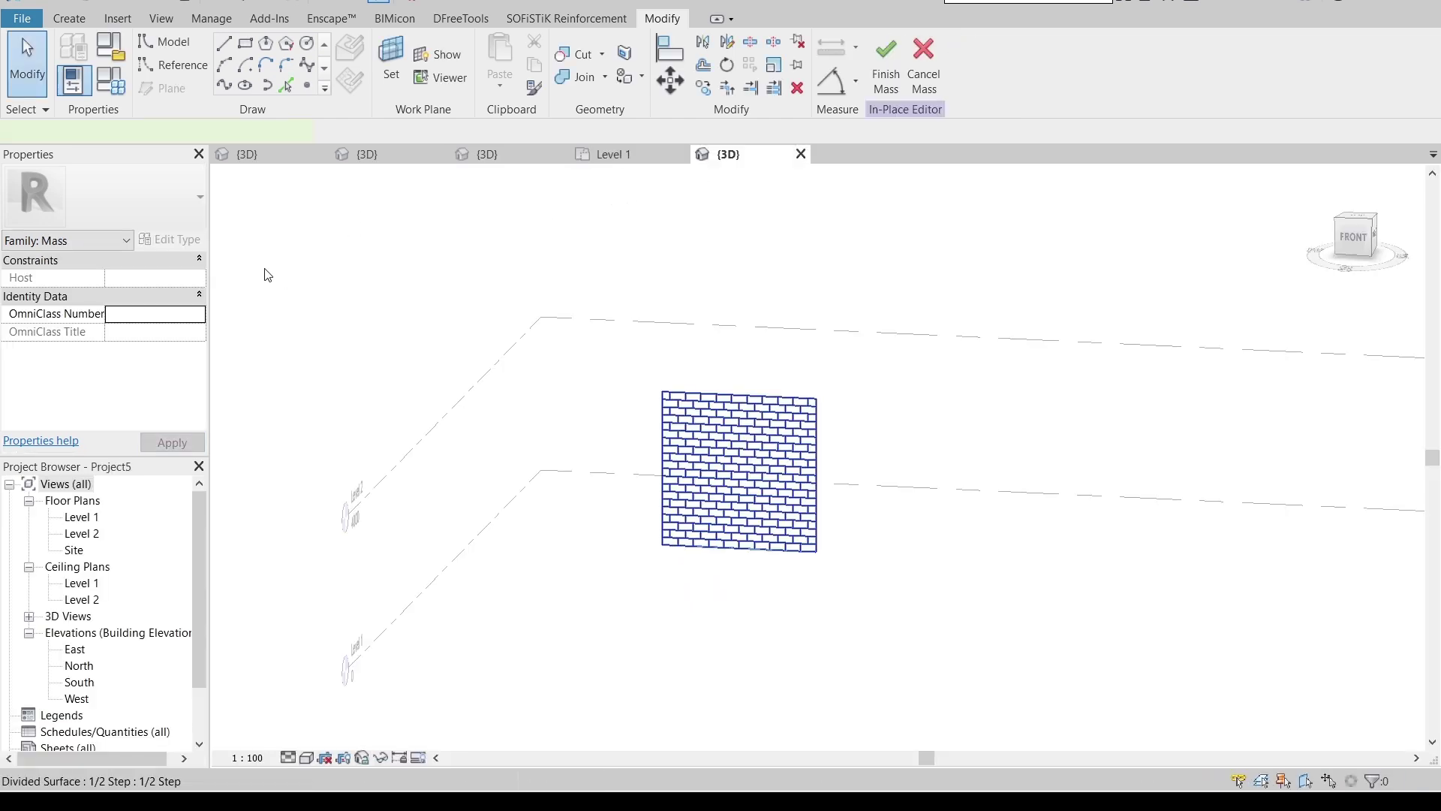
pyautogui.click(739, 471)
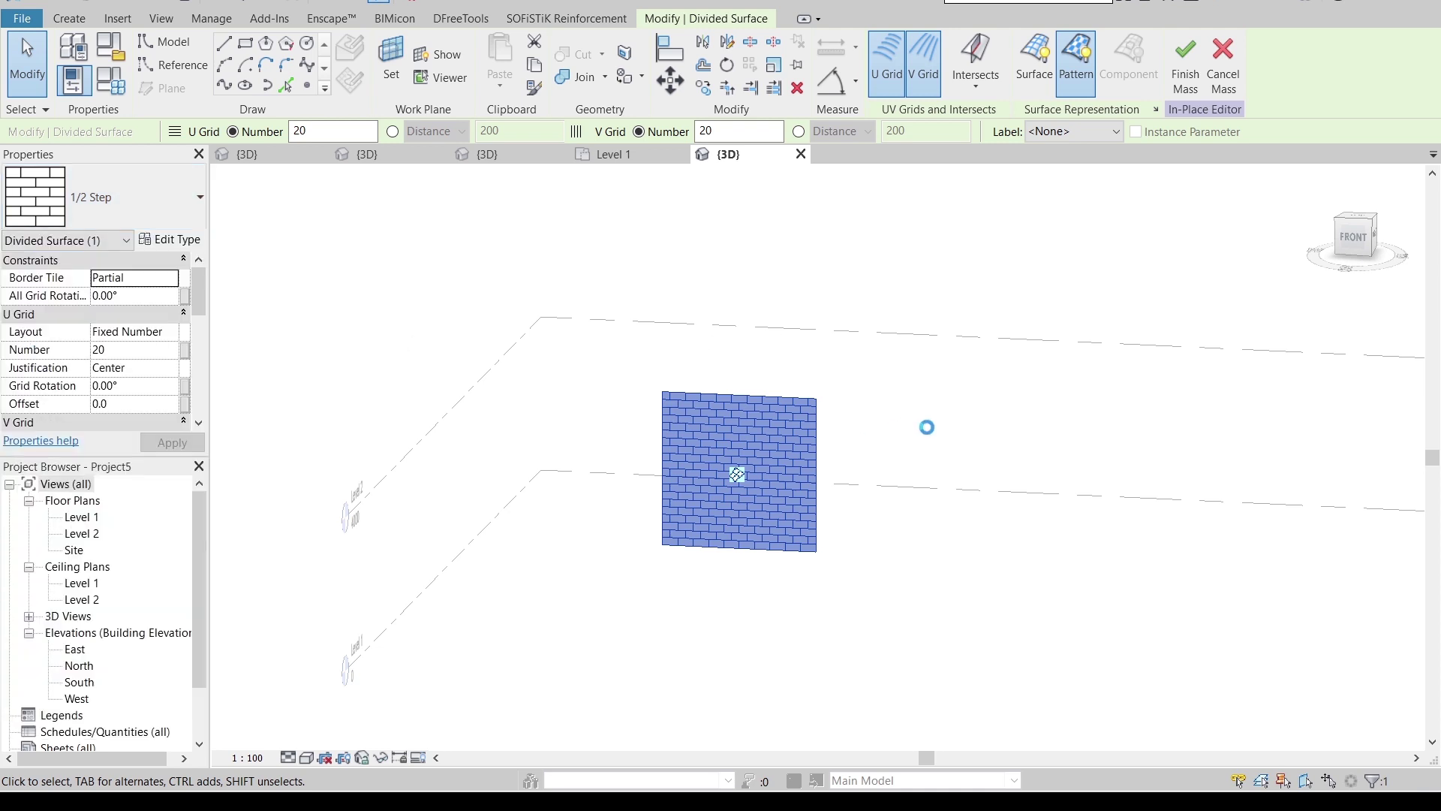
pyautogui.click(901, 390)
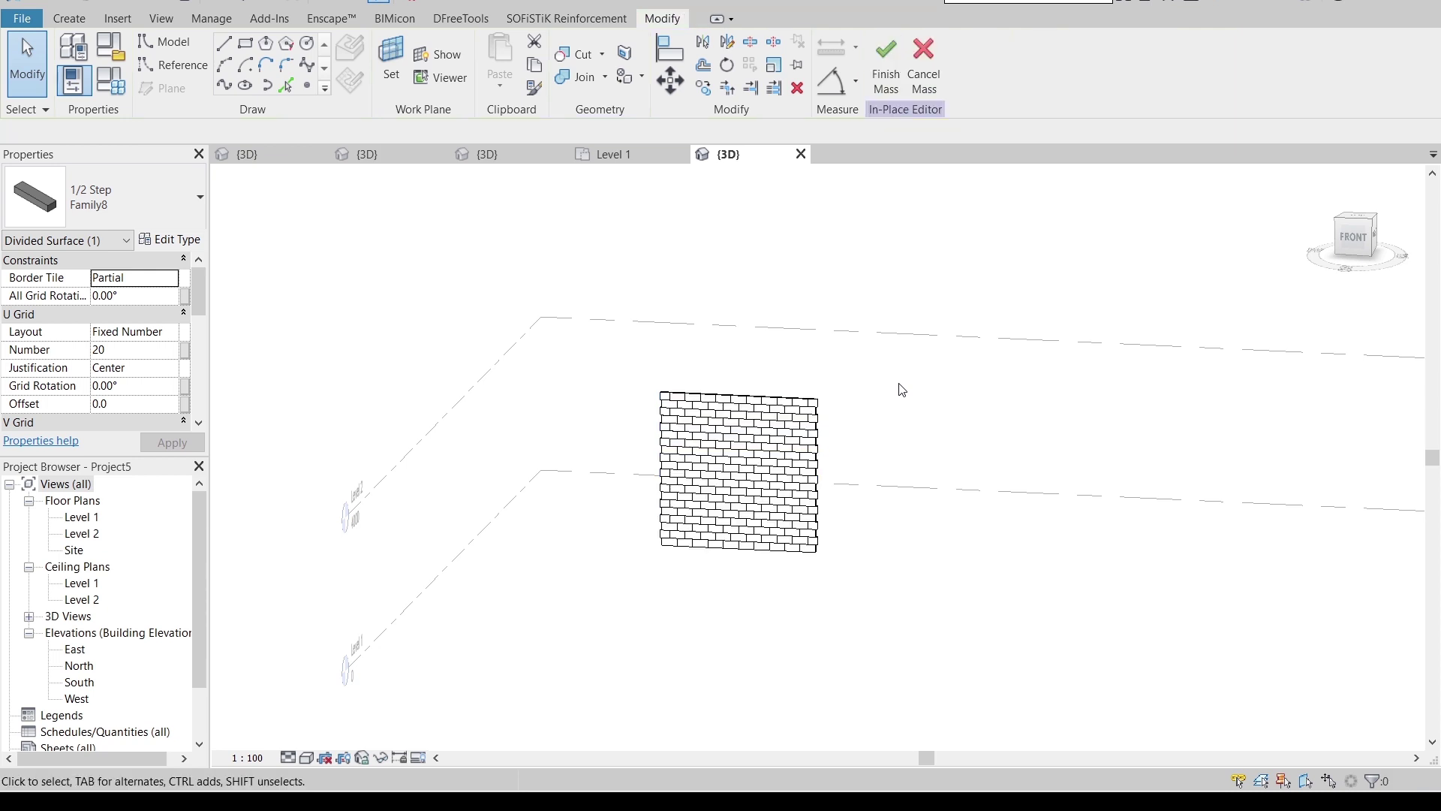
# - Show the brick wall in the Realistic visual style, then bring up the Family7 view
pyautogui.keyDown('shift'); pyautogui.moveTo(994, 553); pyautogui.dragTo(691, 614, button='middle'); pyautogui.keyUp('shift')
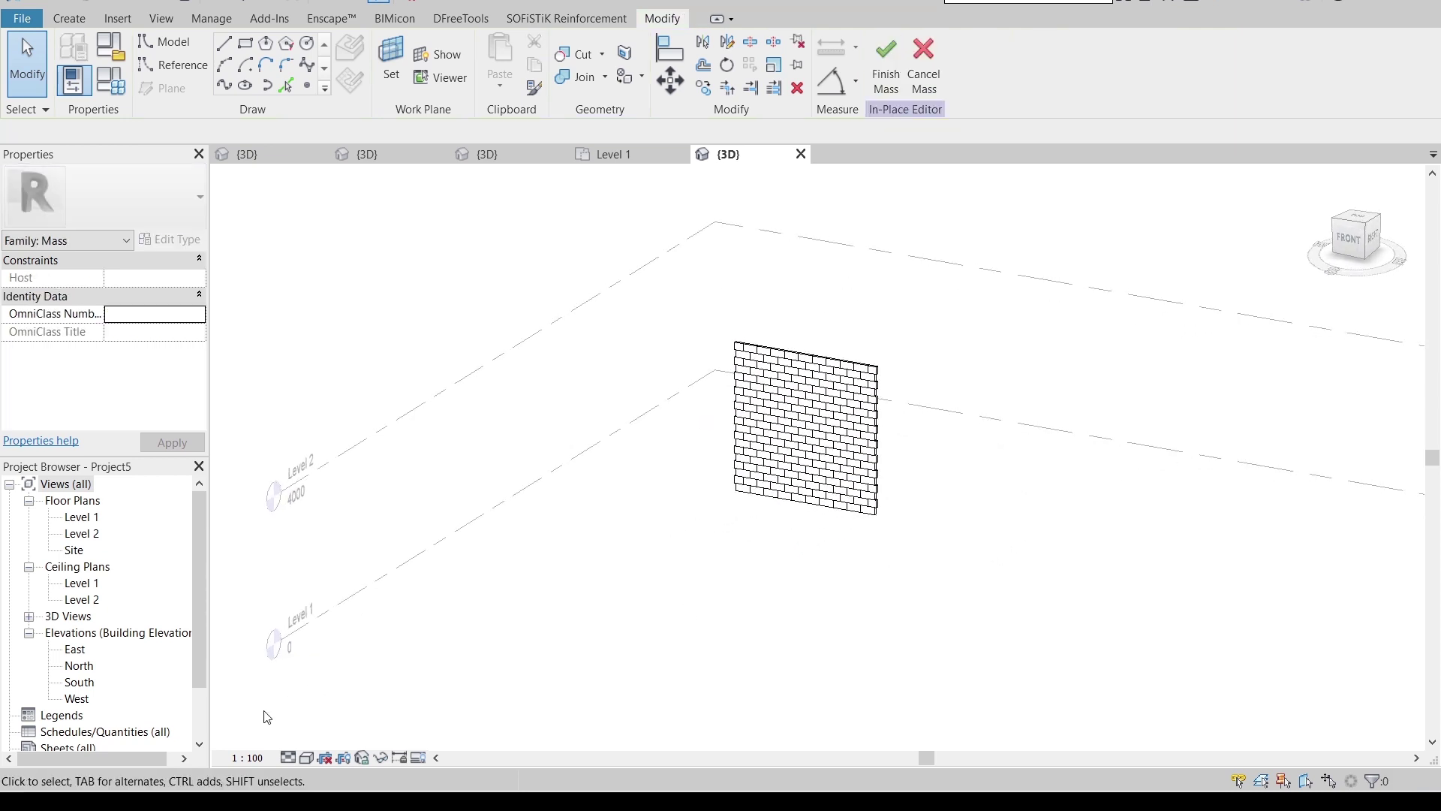
pyautogui.click(301, 758)
pyautogui.click(326, 720)
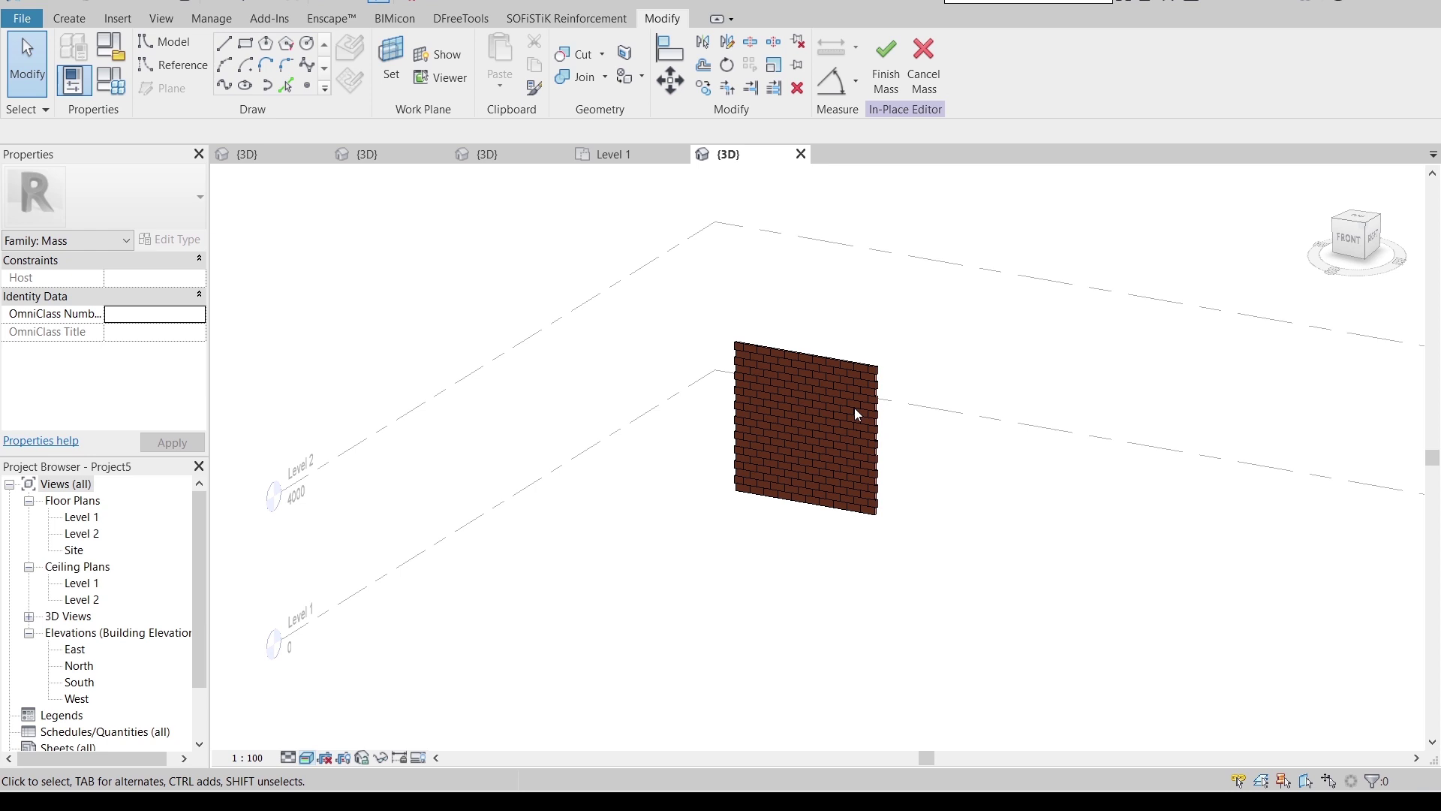
pyautogui.scroll(10, 855, 413)
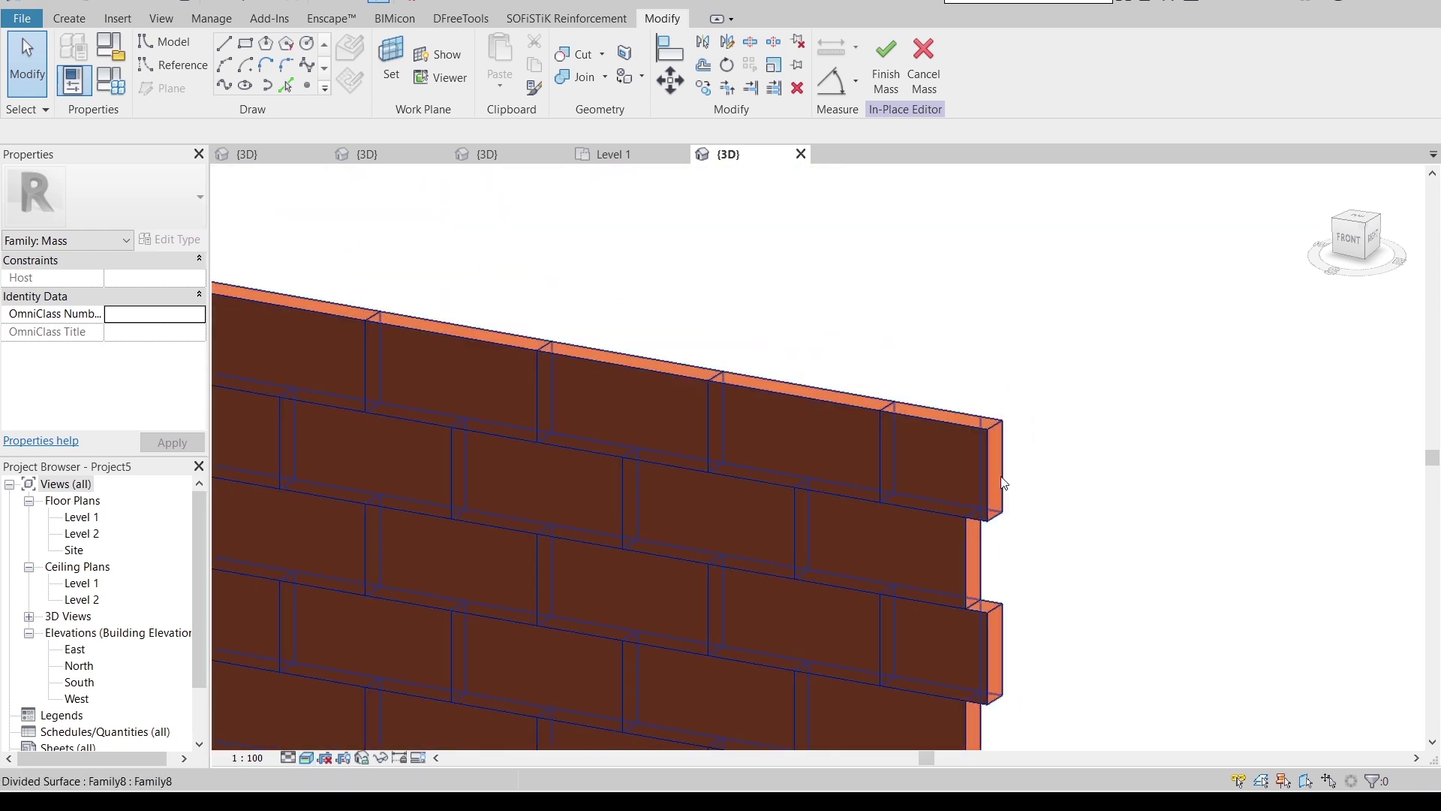
pyautogui.scroll(-3, 1077, 475)
pyautogui.moveTo(1116, 547); pyautogui.dragTo(1225, 391, button='middle')
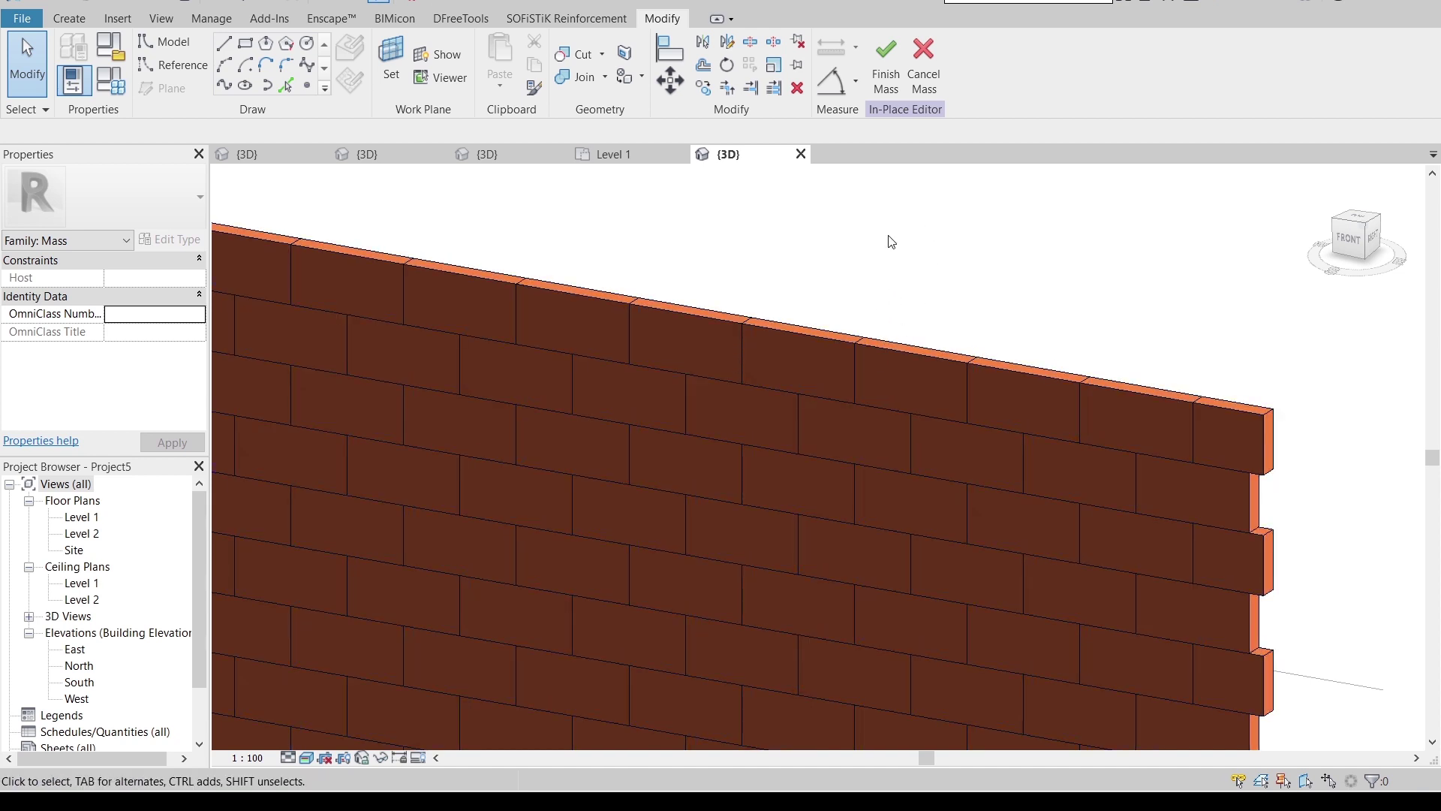
pyautogui.click(367, 154)
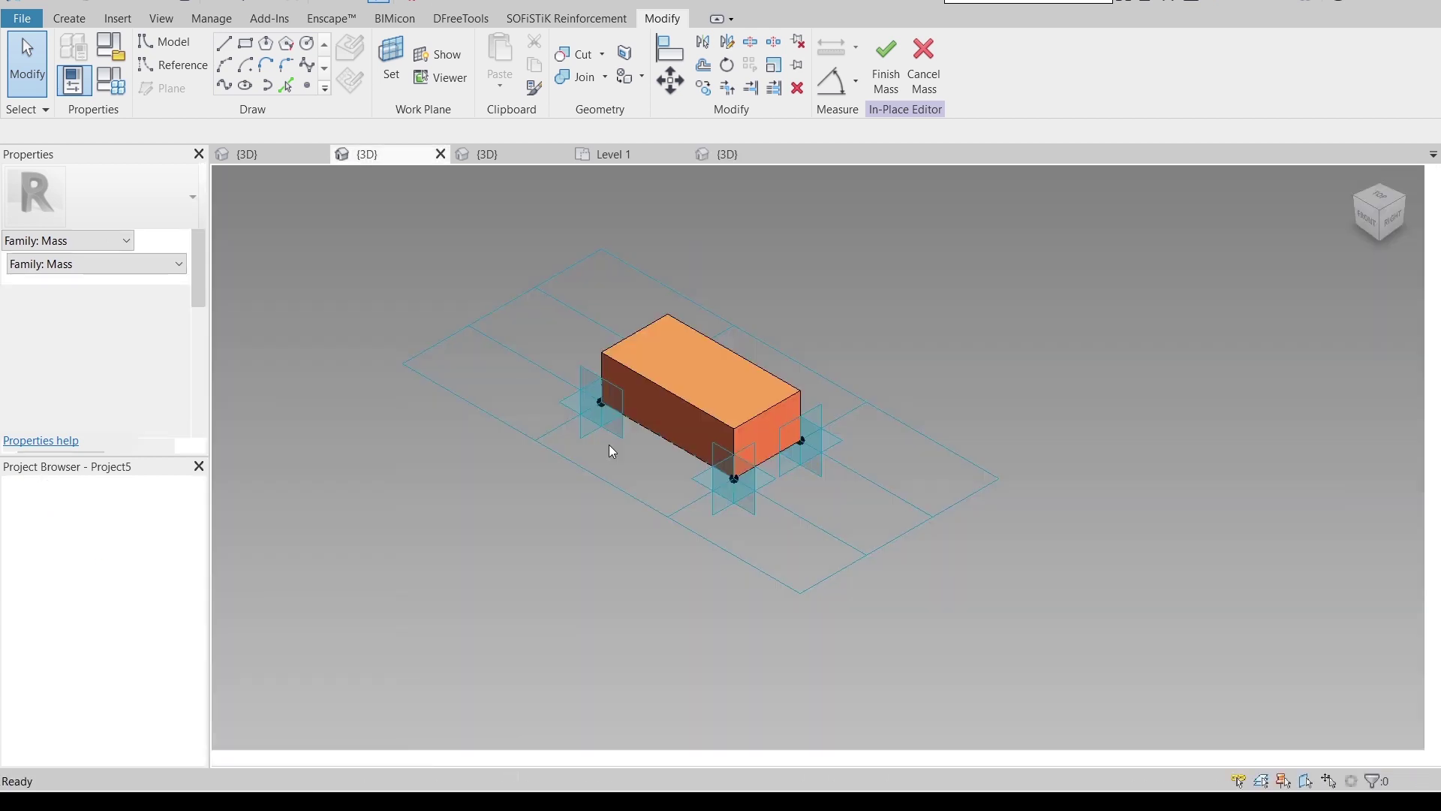
# - Inspect Project5's staggered brick wall in 3D, then switch to the office project's 3D view
pyautogui.click(731, 155)
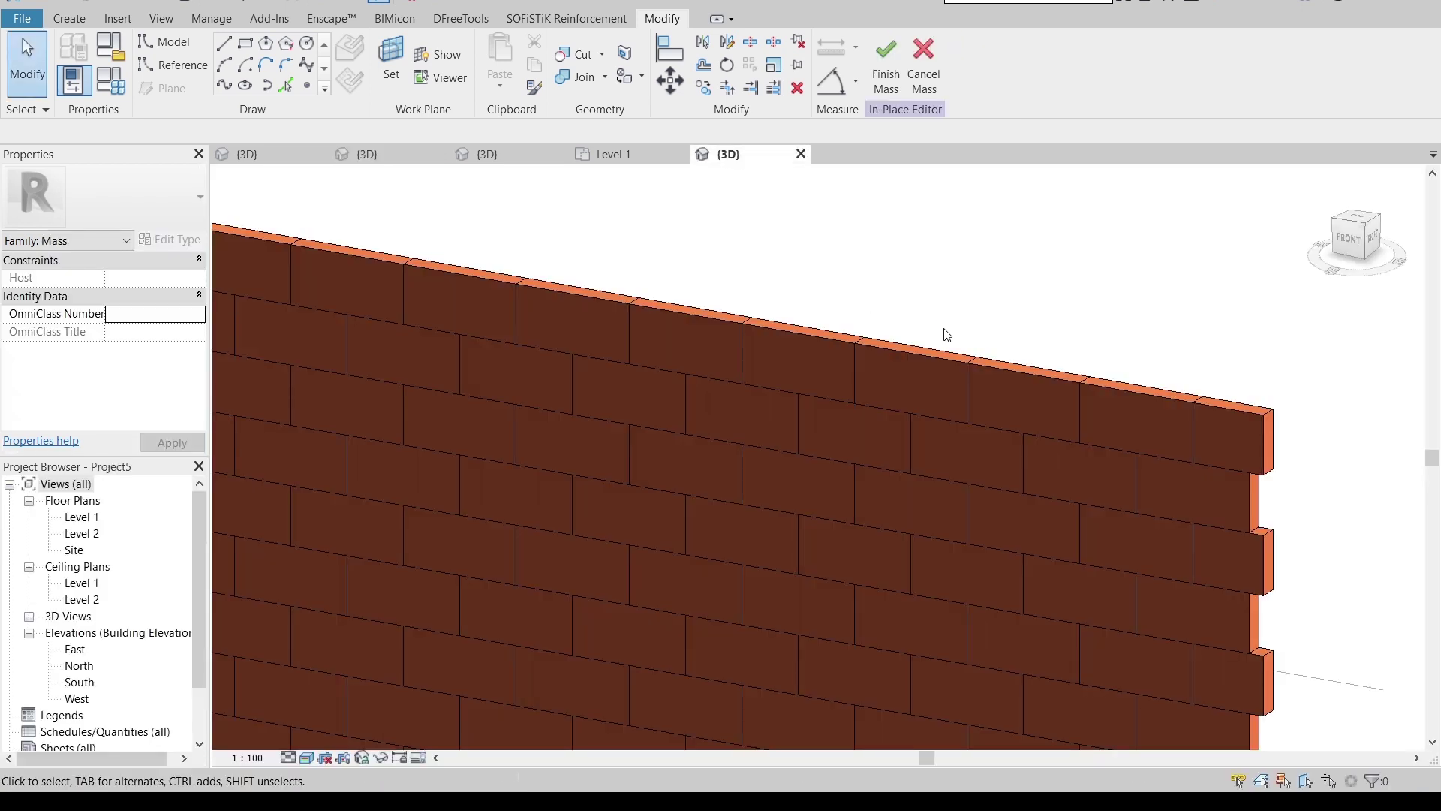
pyautogui.scroll(-3, 947, 335)
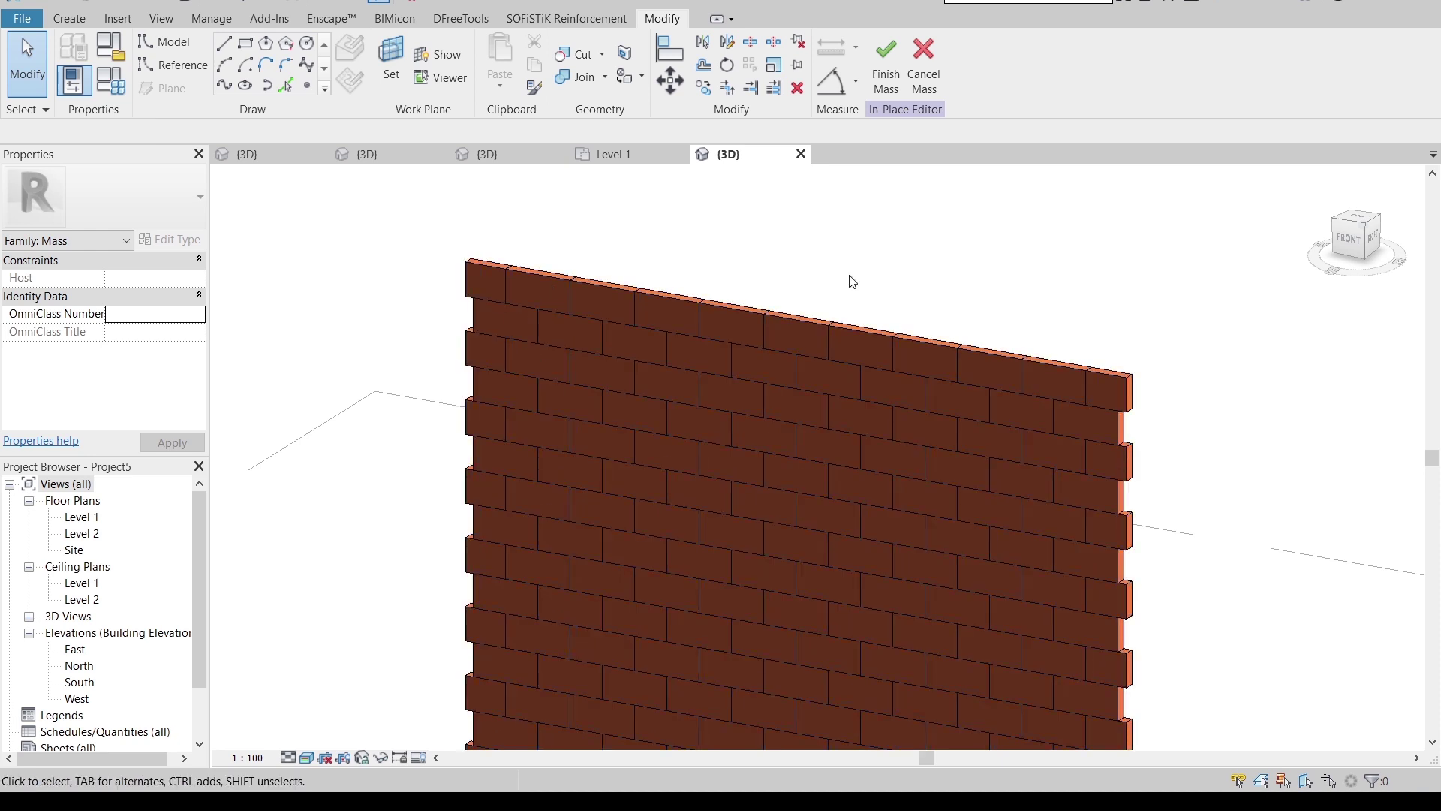
pyautogui.scroll(-4, 852, 281)
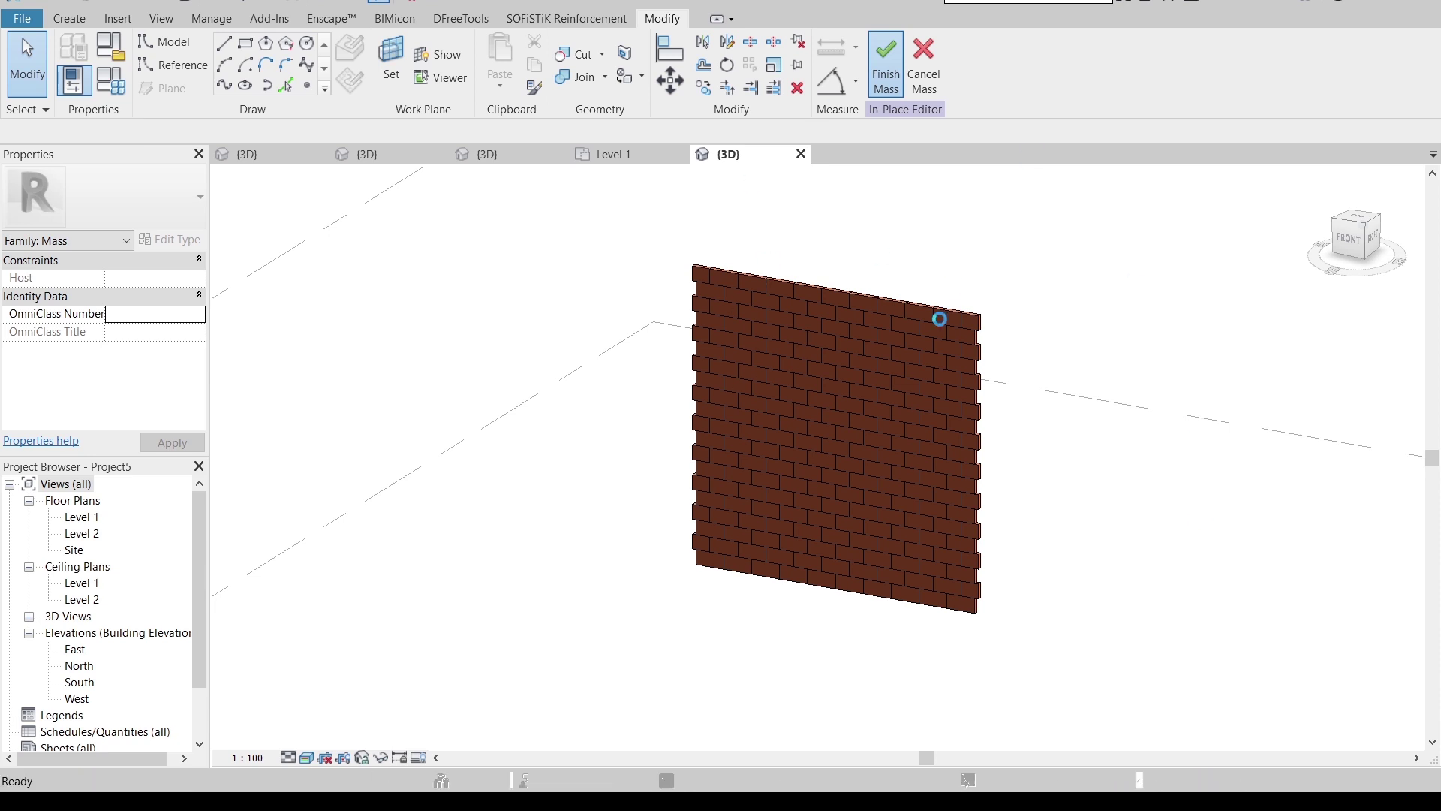
pyautogui.keyDown('shift'); pyautogui.moveTo(968, 254); pyautogui.dragTo(1061, 482, button='middle'); pyautogui.keyUp('shift')
pyautogui.scroll(2, 1057, 507)
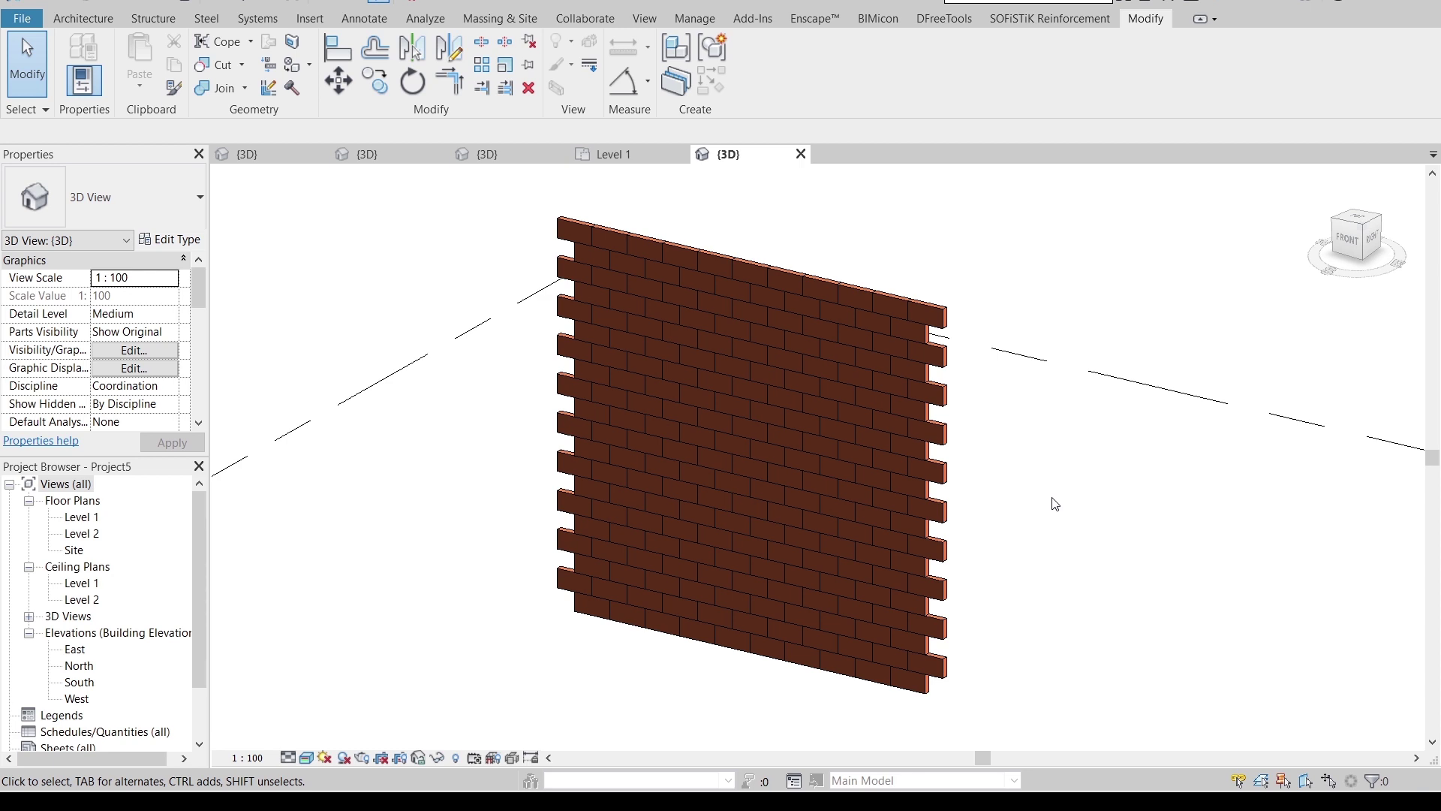
pyautogui.click(264, 153)
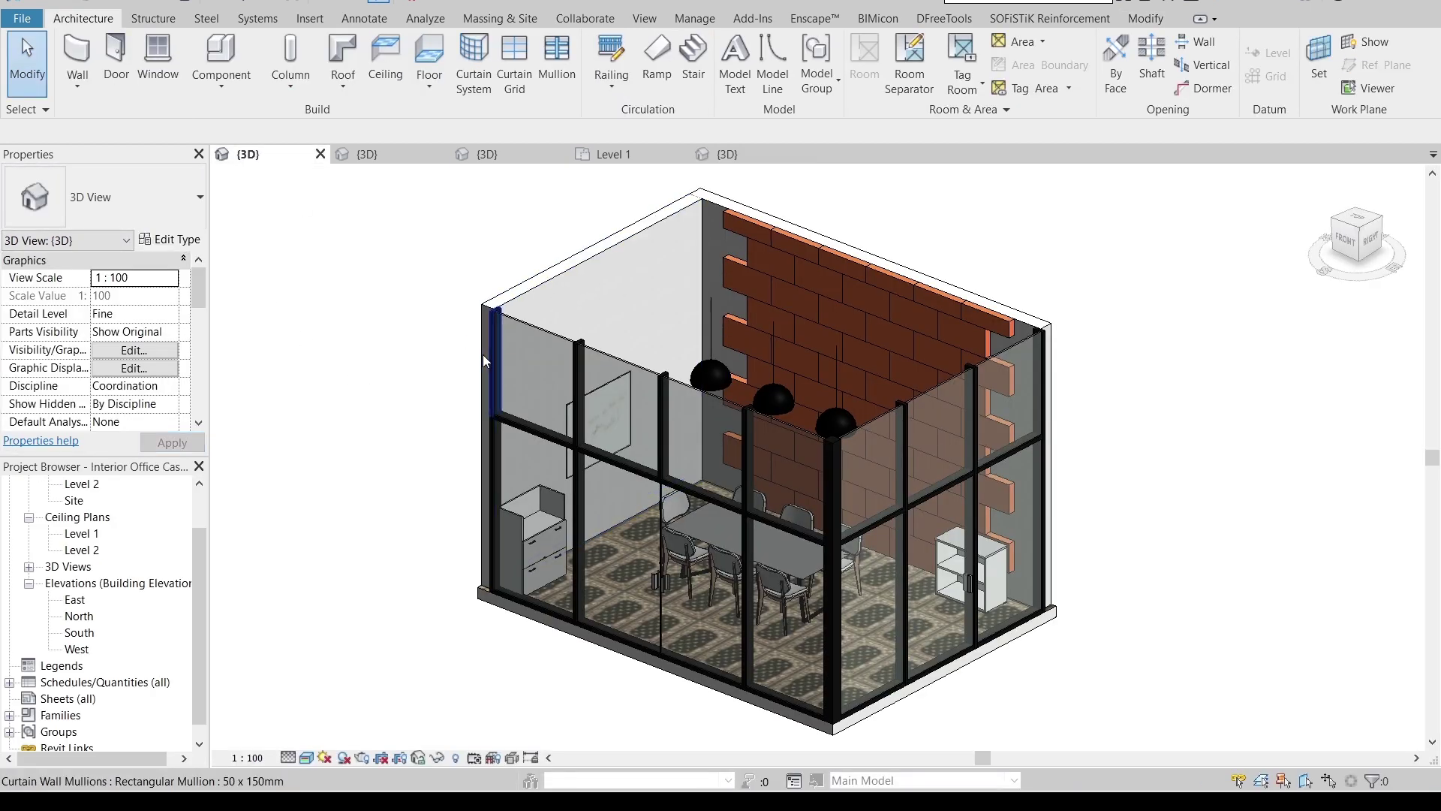